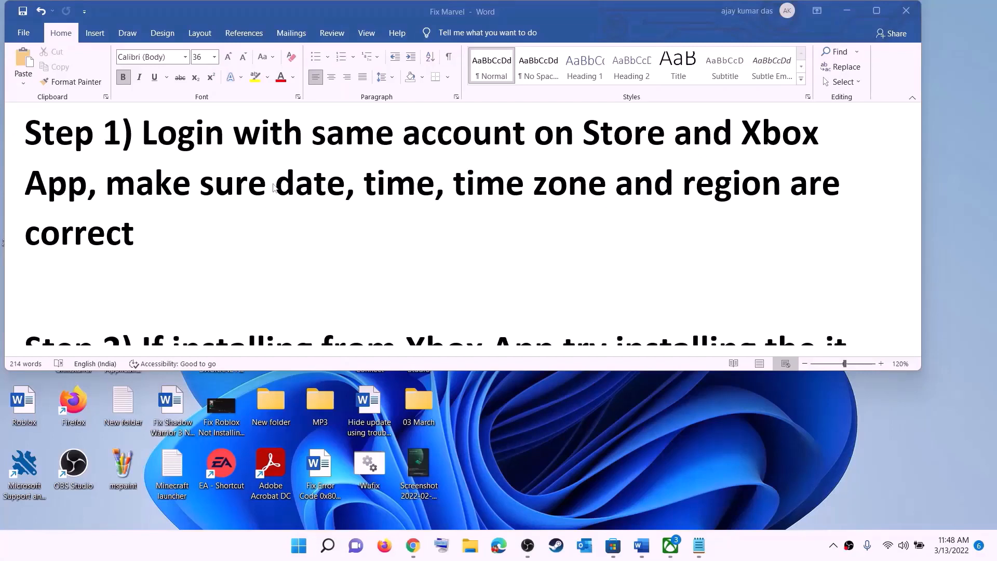
# - Sign out of the Microsoft Store account and sign back in with the same account, entering the PIN
pyautogui.click(613, 545)
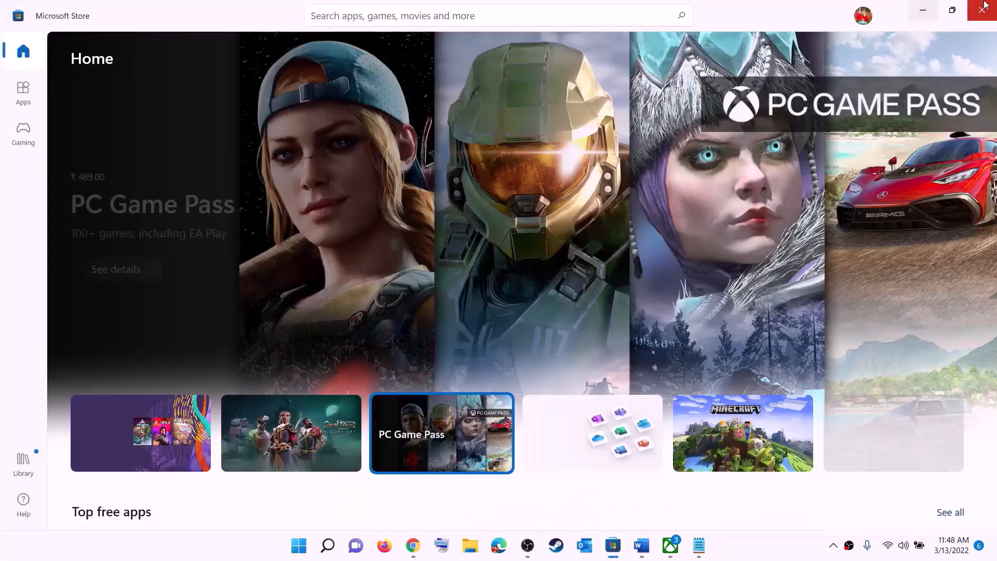
pyautogui.click(863, 16)
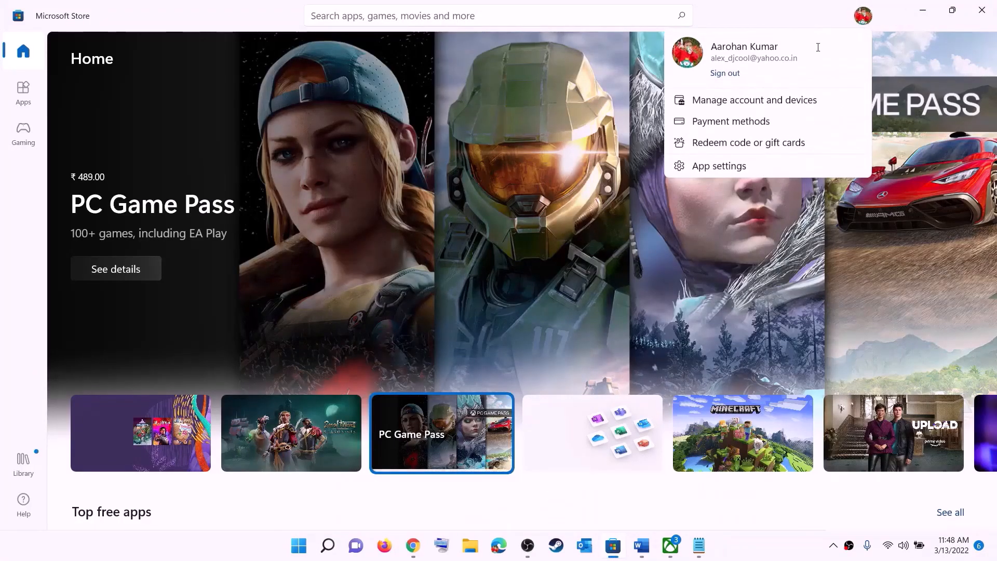
pyautogui.click(725, 74)
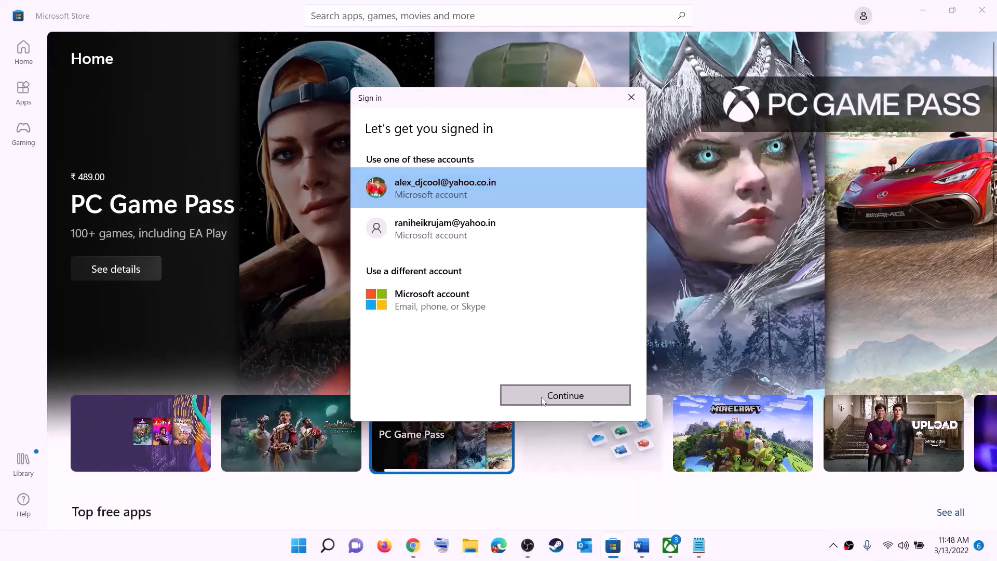
pyautogui.click(565, 395)
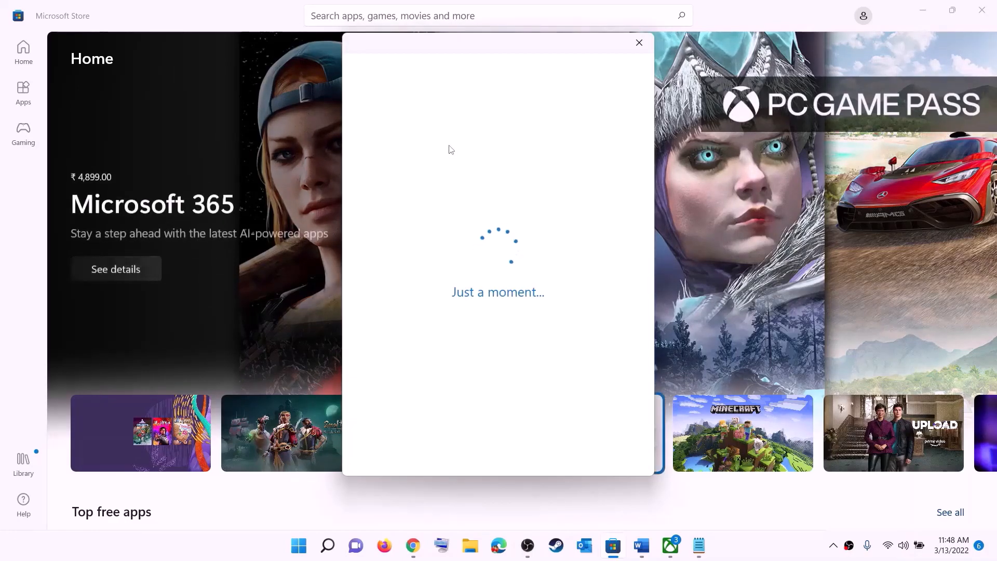
pyautogui.write('1234')
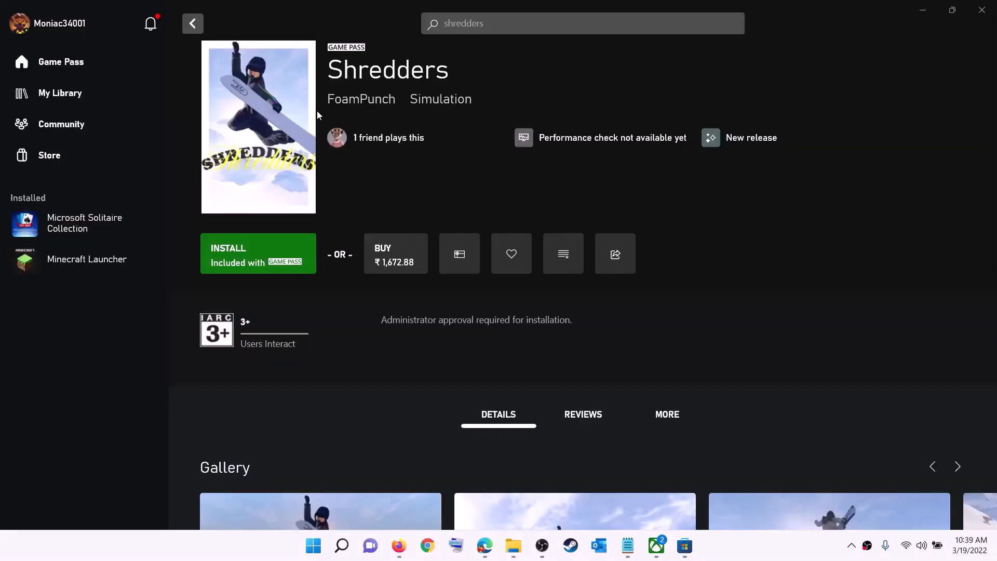
# - Sign out of the Xbox app profile and begin signing back in with the same account
pyautogui.click(60, 27)
pyautogui.click(54, 220)
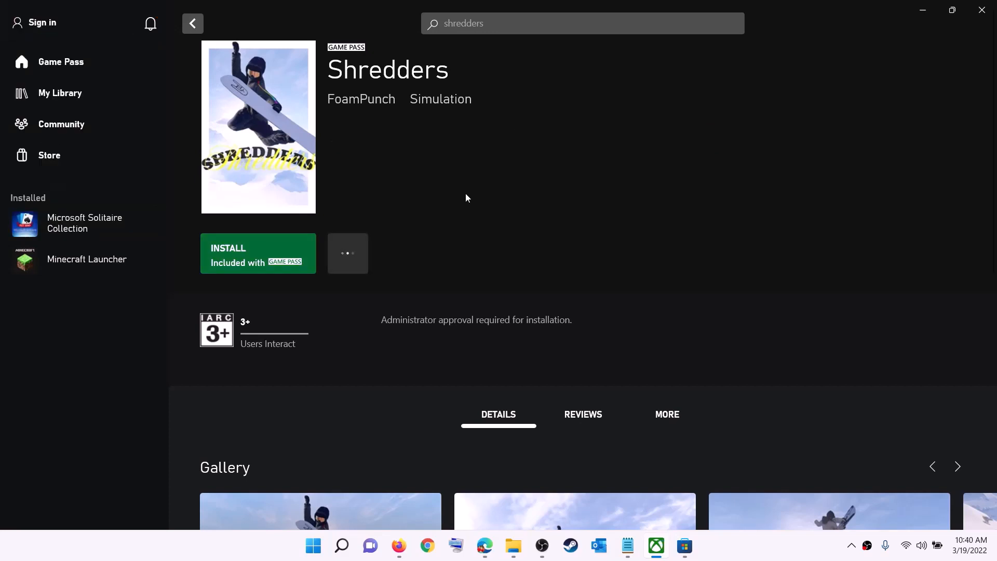
pyautogui.click(46, 23)
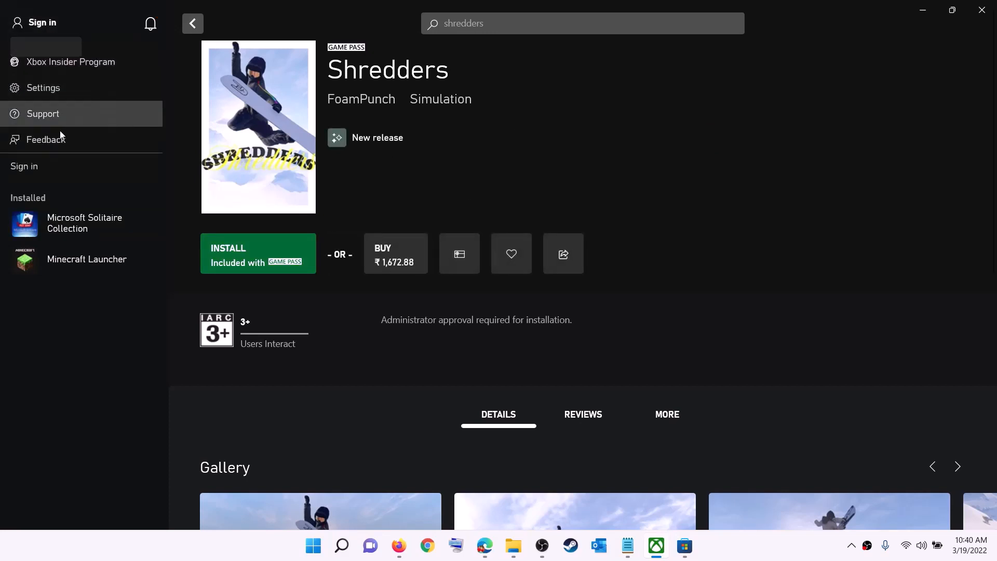
pyautogui.click(35, 167)
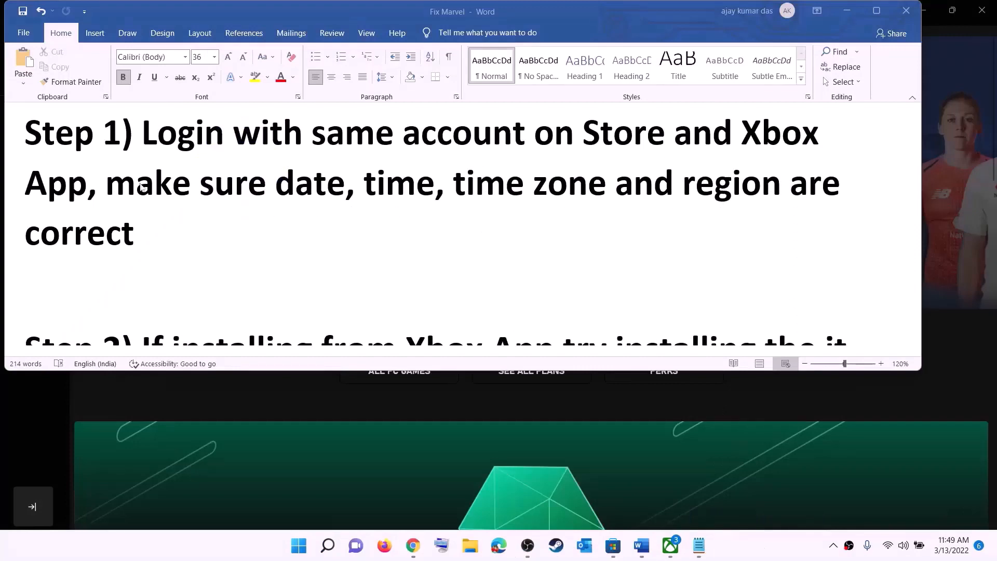
# - Sync the clock now and keep the Chennai/Kolkata UTC+05:30 time zone
pyautogui.moveTo(170, 186); pyautogui.dragTo(758, 214)
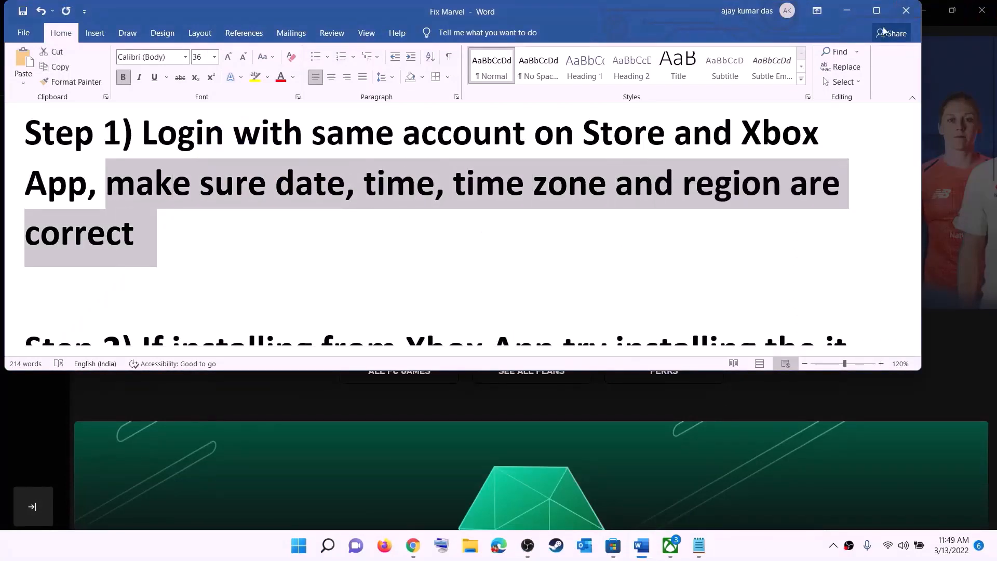
pyautogui.click(847, 10)
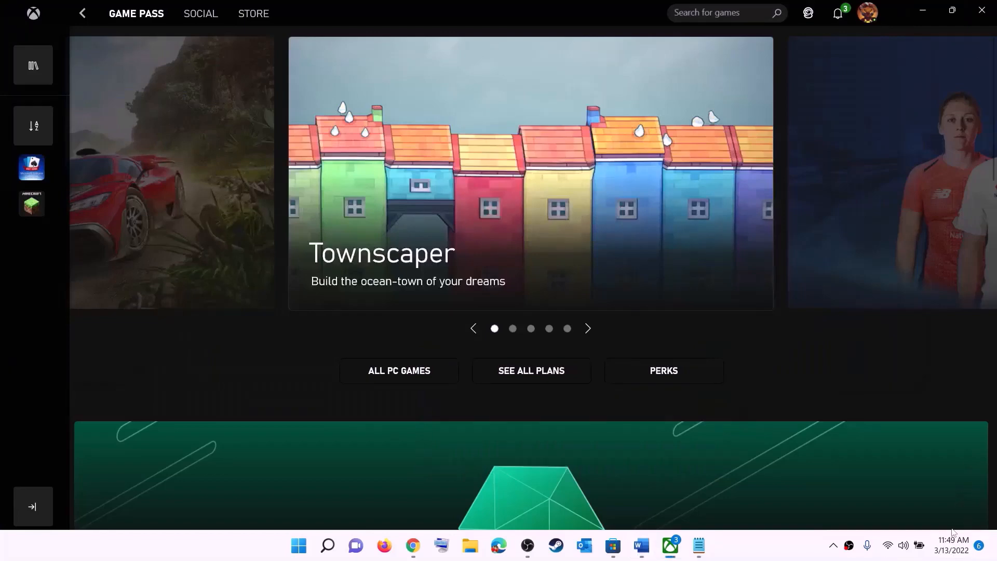
pyautogui.rightClick(948, 554)
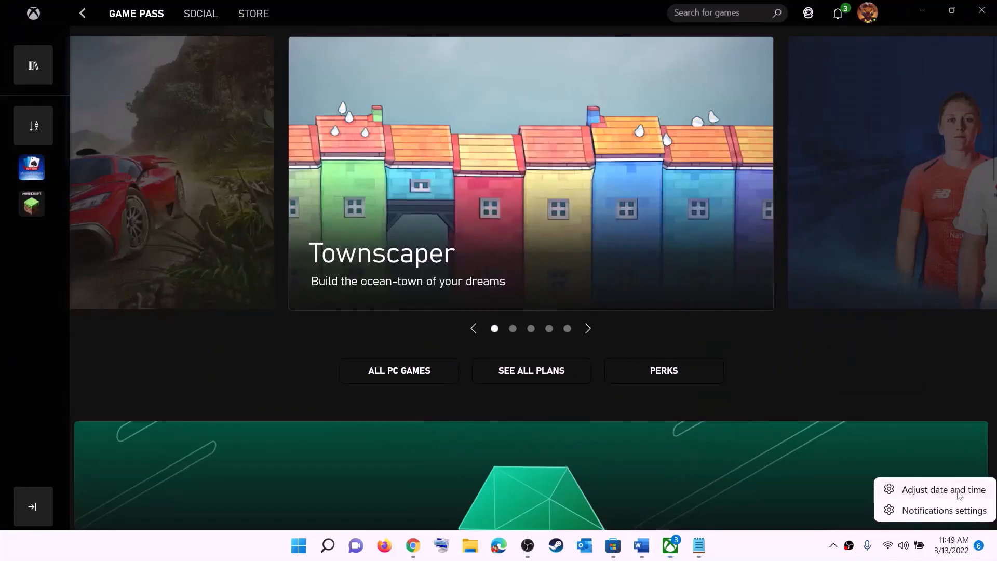
pyautogui.click(943, 489)
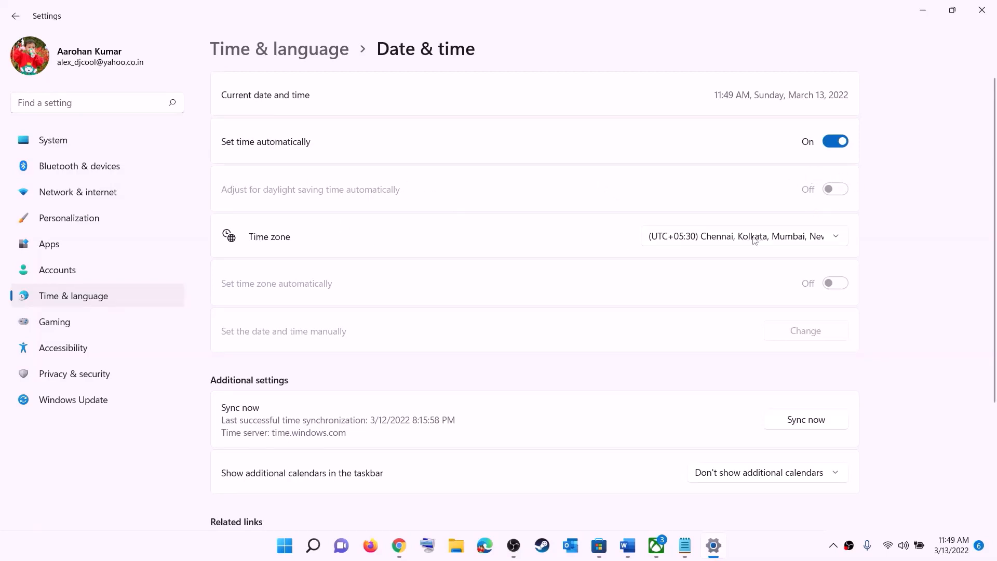
pyautogui.click(753, 238)
pyautogui.click(761, 242)
pyautogui.click(814, 425)
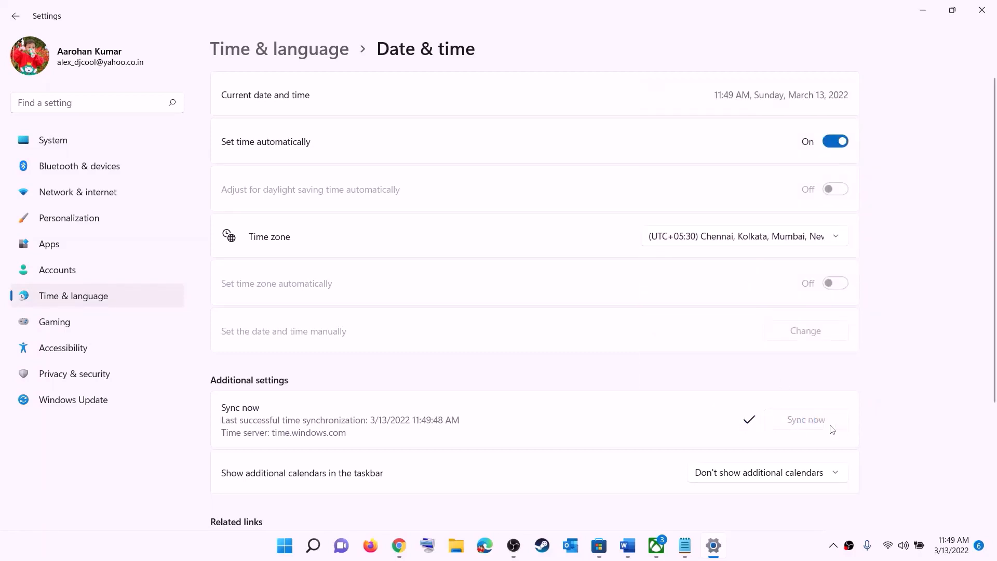
# - Confirm India as the country or region, then close Settings
pyautogui.click(76, 296)
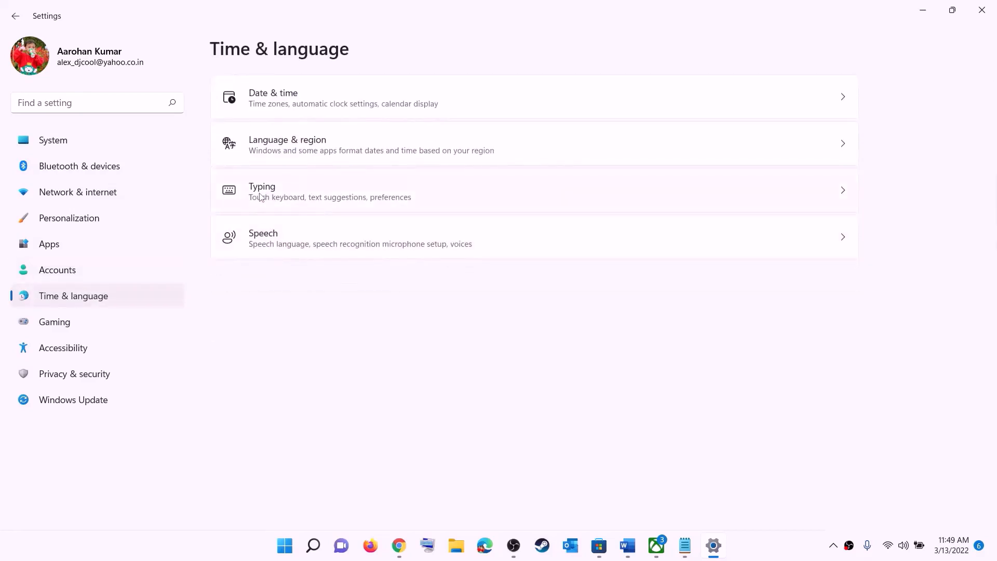
pyautogui.click(283, 156)
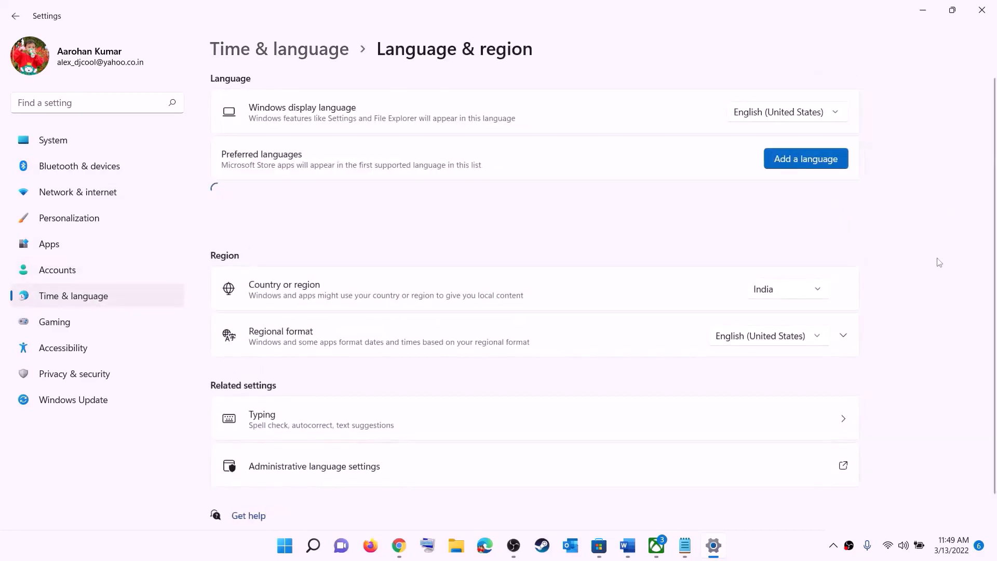
pyautogui.click(806, 293)
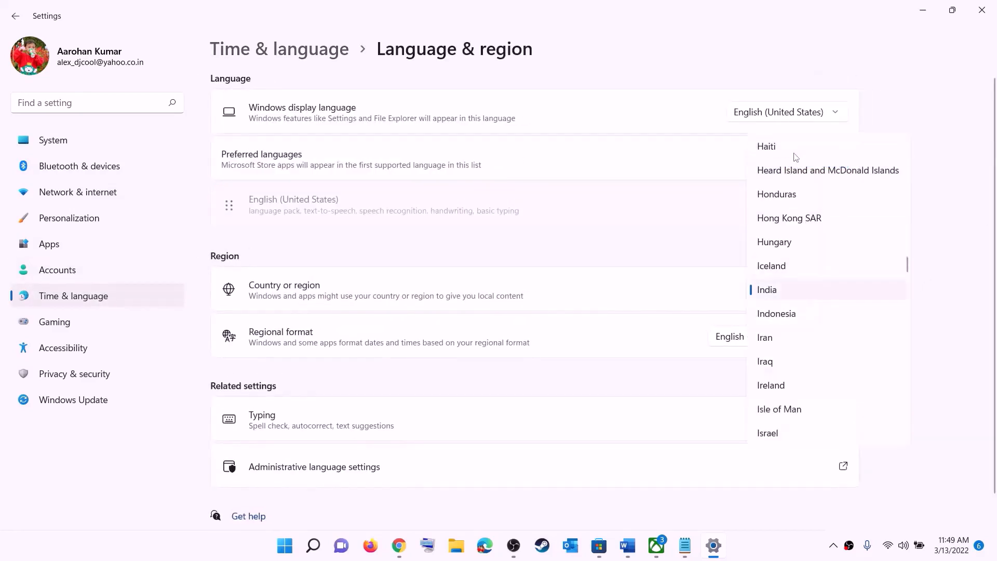
pyautogui.click(959, 195)
pyautogui.click(981, 10)
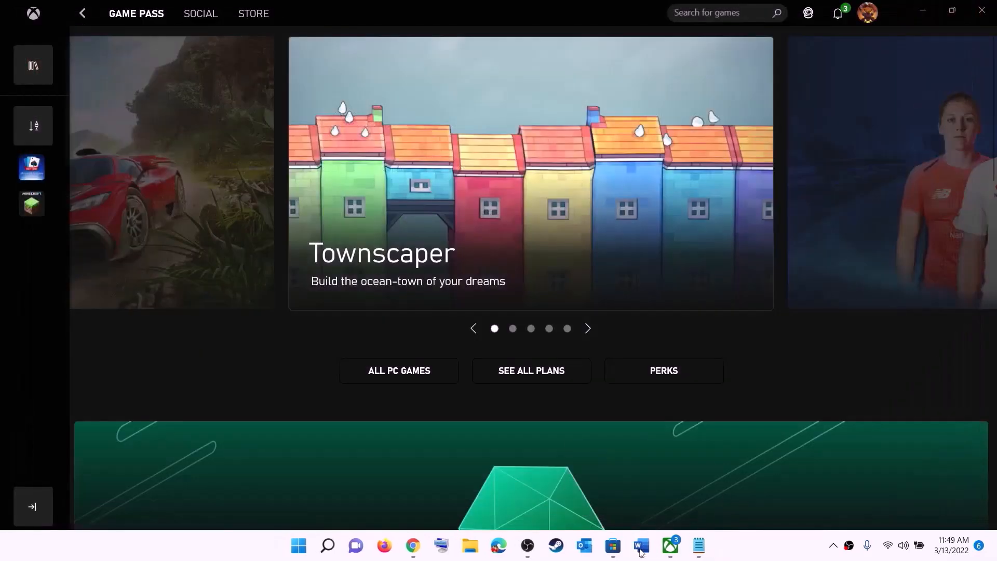
# - Review Step 2 of the Fix Marvel notes, highlighting the Xbox App install option
pyautogui.click(642, 551)
pyautogui.scroll(-3, 207, 228)
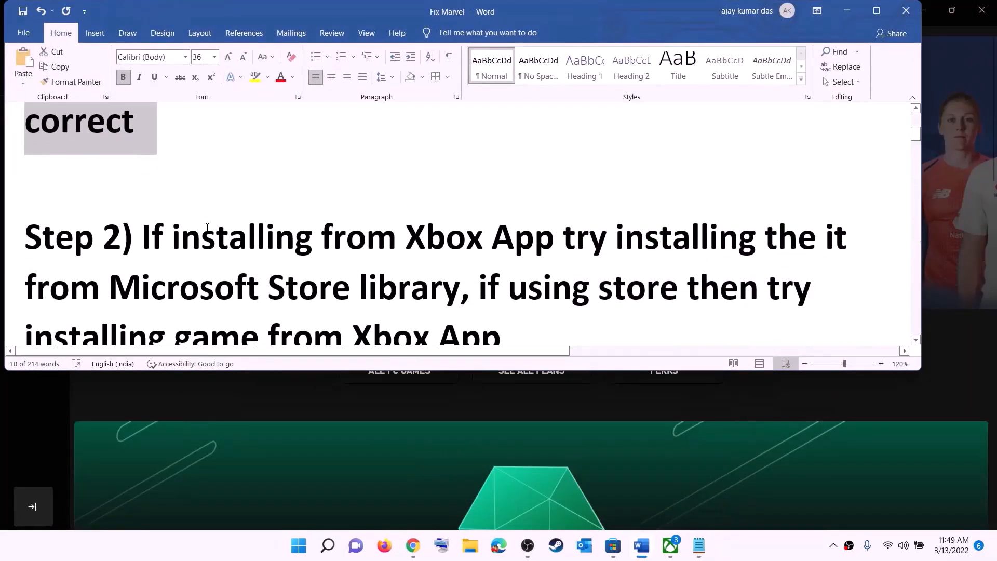
pyautogui.scroll(-1, 246, 215)
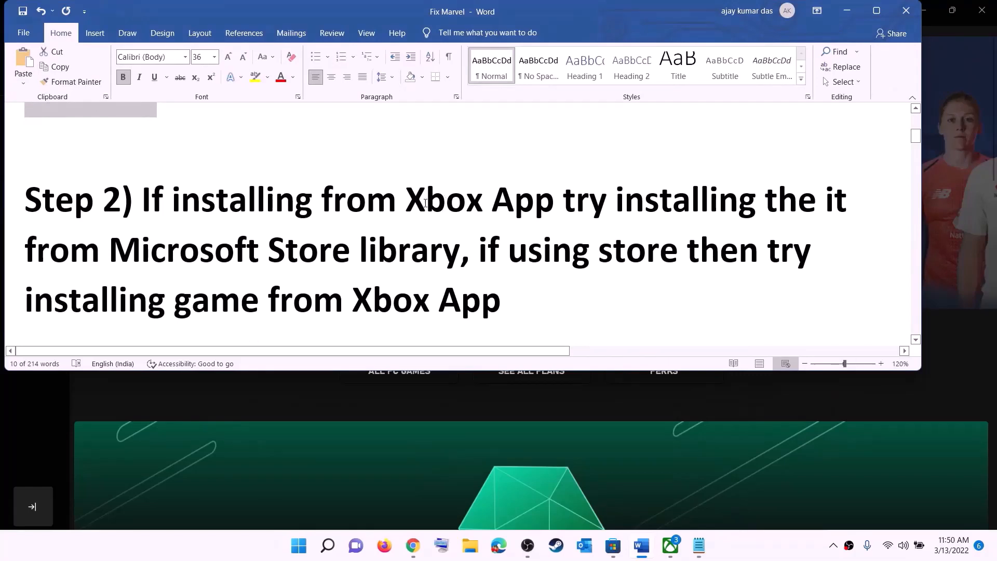
pyautogui.moveTo(408, 199); pyautogui.dragTo(460, 250)
pyautogui.click(607, 199)
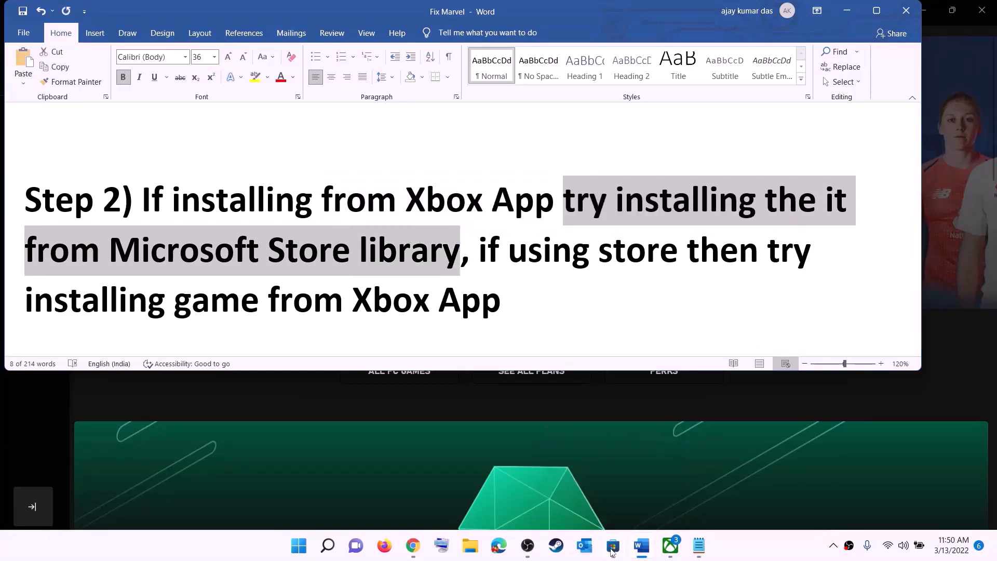
# - Browse the Store Library's 33 pending updates, then return to the Word notes
pyautogui.click(612, 545)
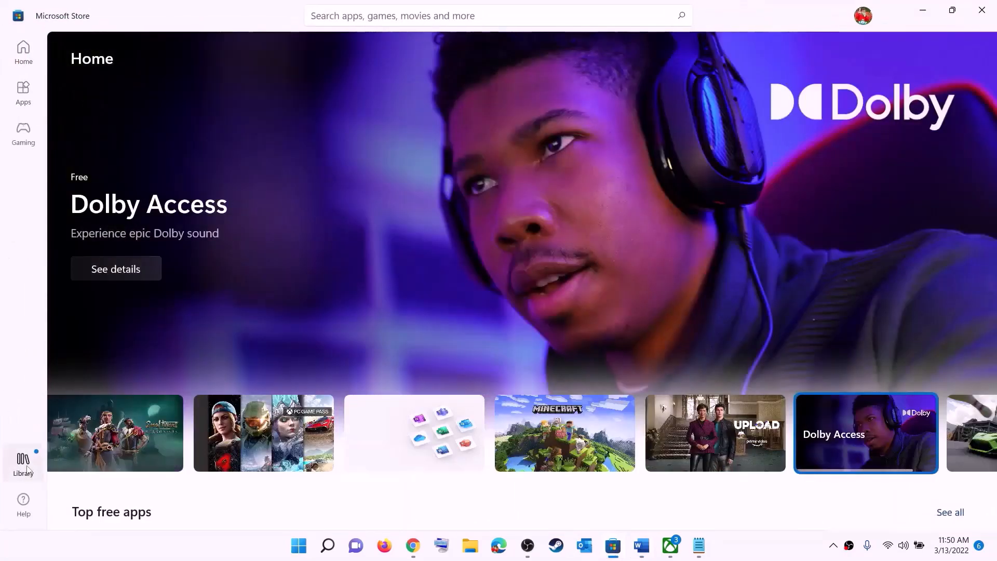
pyautogui.click(23, 464)
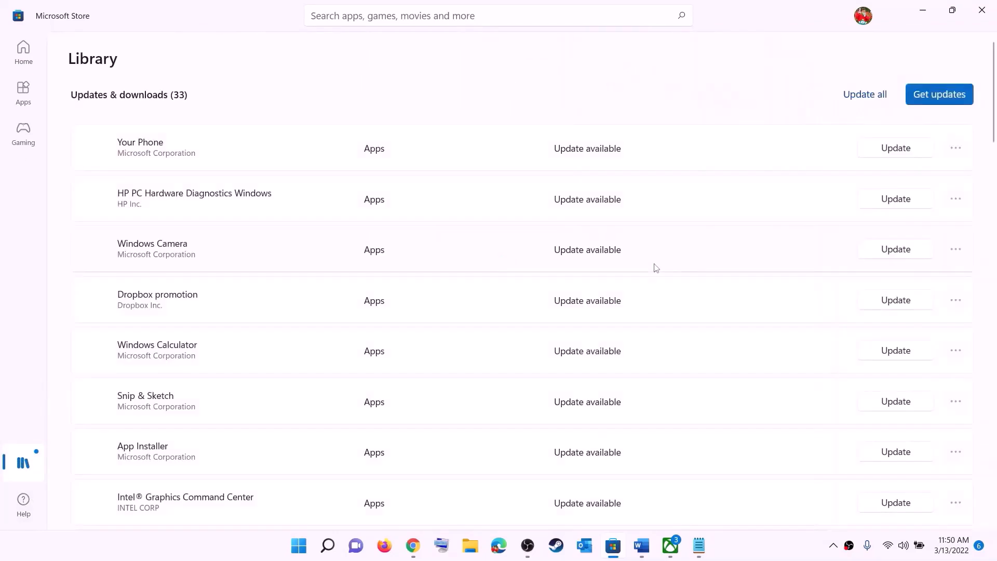
pyautogui.scroll(-6, 607, 369)
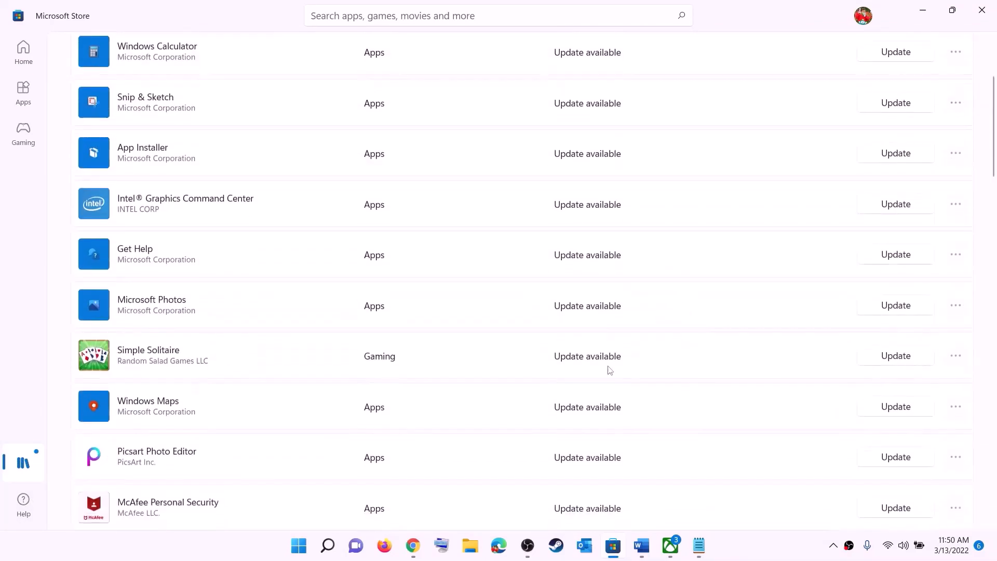
pyautogui.scroll(6, 597, 416)
pyautogui.scroll(-15, 602, 375)
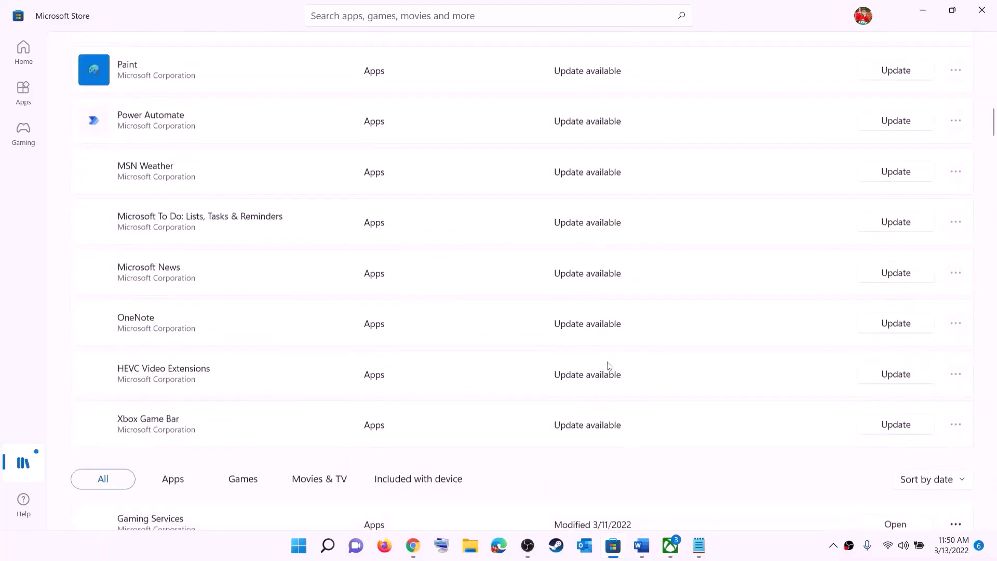
pyautogui.scroll(15, 660, 322)
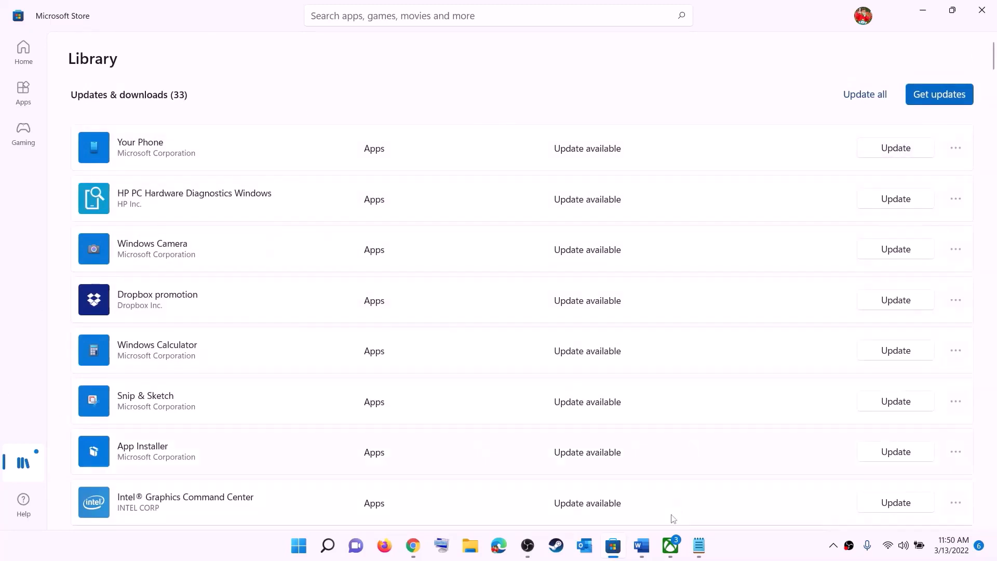
pyautogui.click(642, 545)
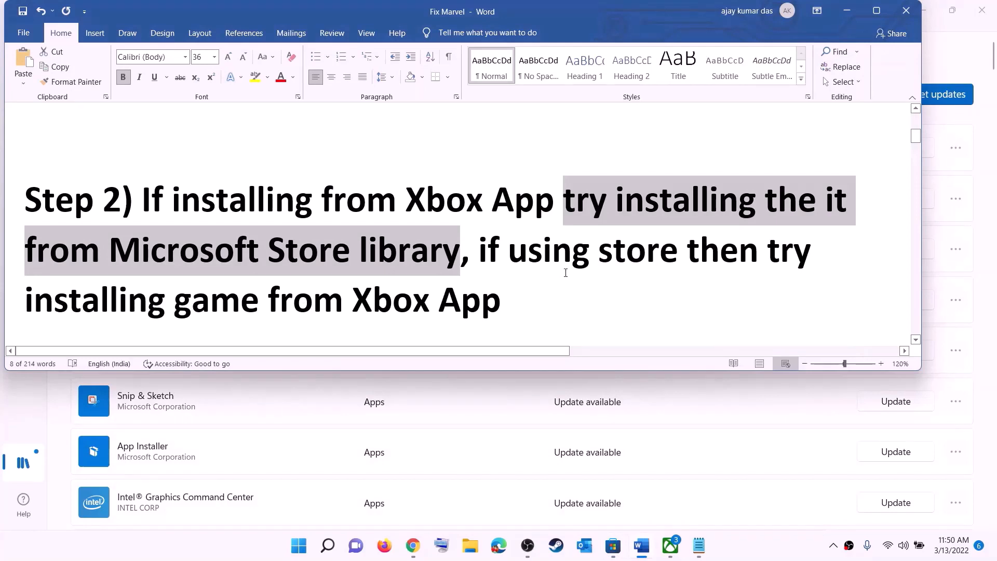
# - Highlight Step 2's Store and Xbox App install options, then close the Xbox app
pyautogui.click(508, 251)
pyautogui.moveTo(507, 251); pyautogui.dragTo(685, 251)
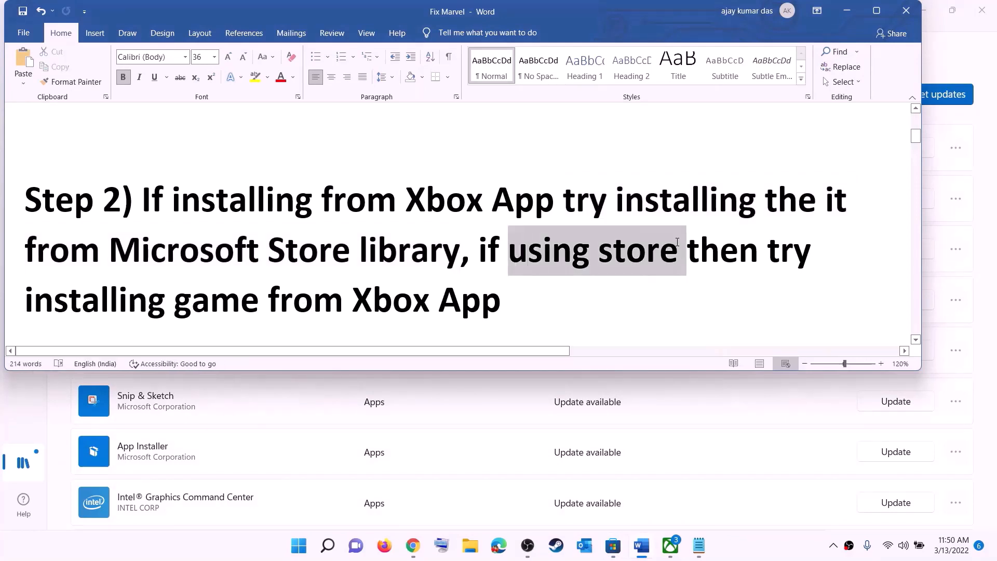
pyautogui.moveTo(155, 302); pyautogui.dragTo(631, 301)
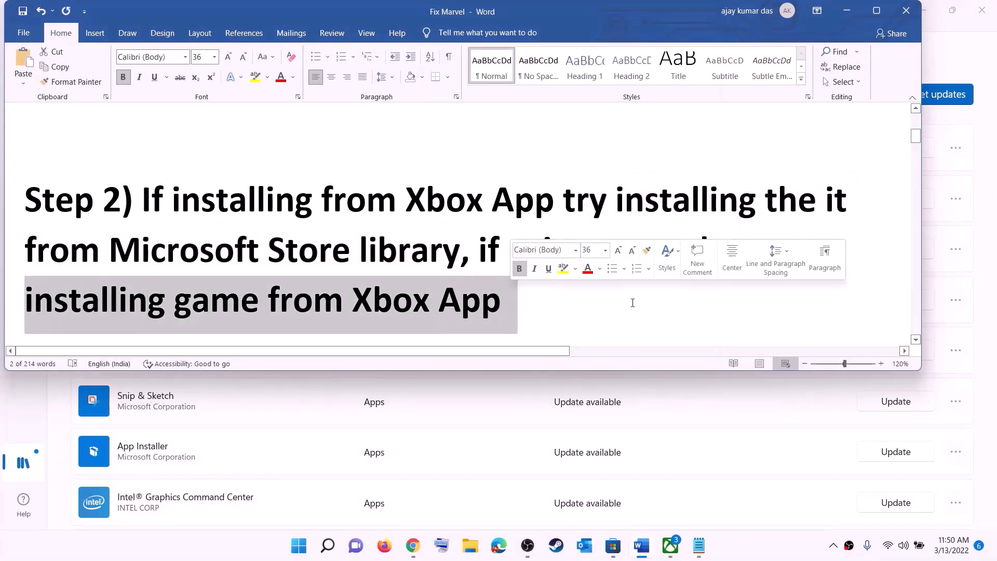
pyautogui.click(670, 546)
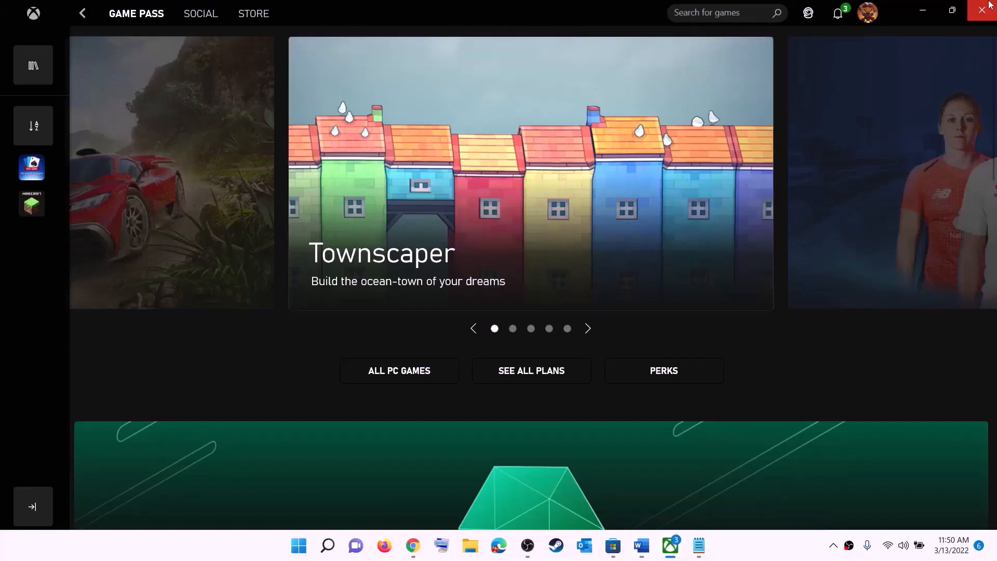
pyautogui.click(698, 12)
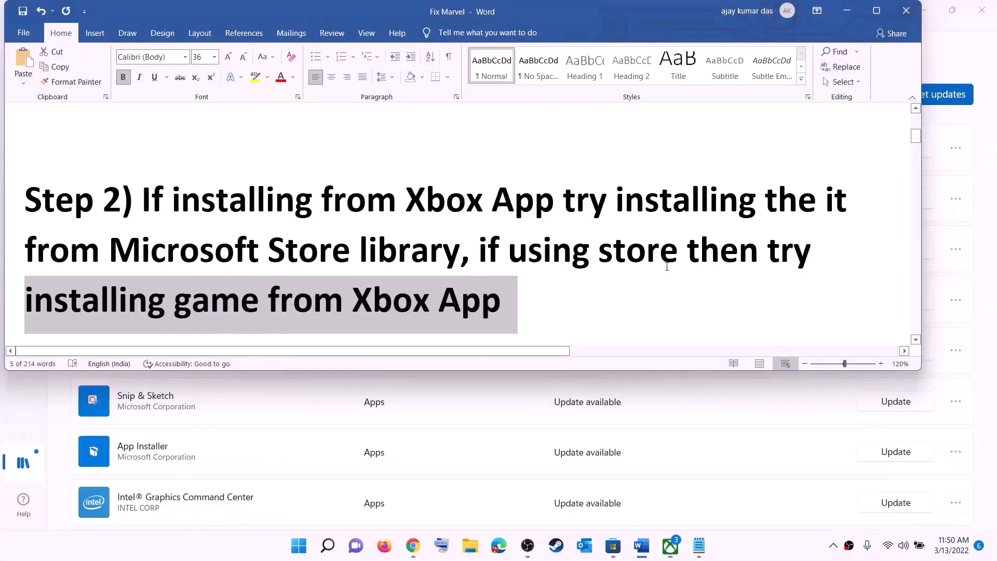
# - Copy the Step 3 Get-AppxPackage -AllUsers re-register PowerShell command
pyautogui.click(523, 240)
pyautogui.scroll(-5, 308, 272)
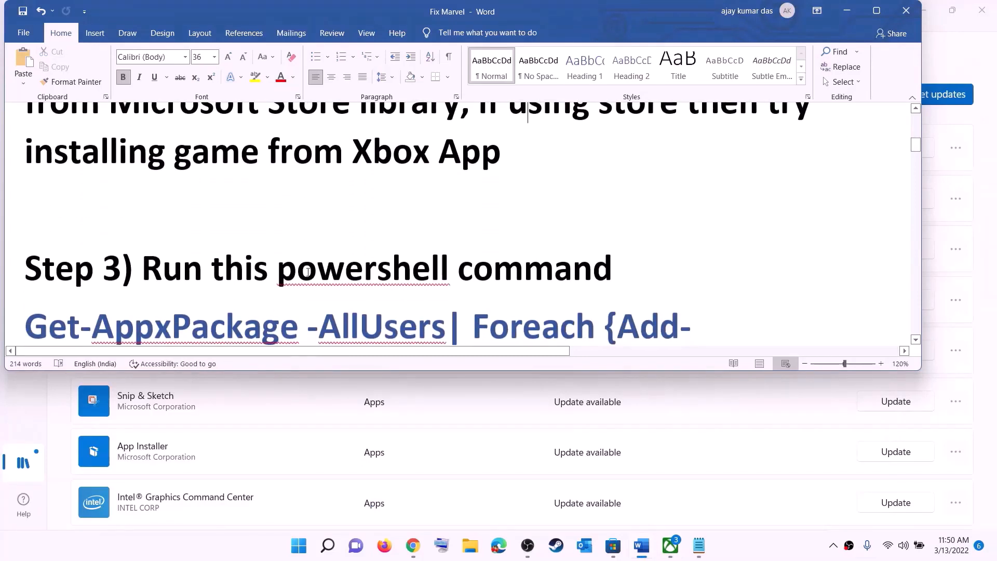
pyautogui.scroll(-3, 308, 272)
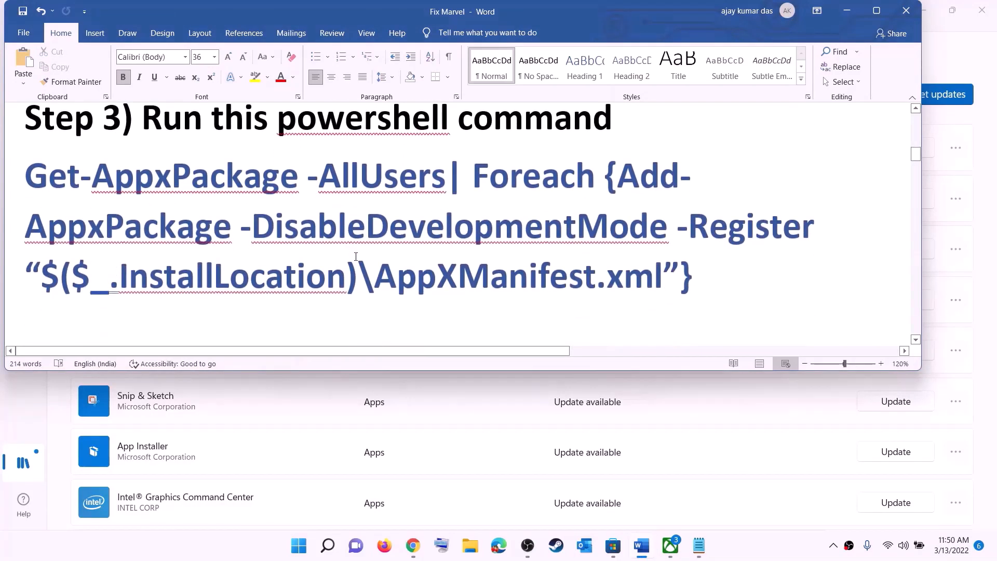
pyautogui.tripleClick(697, 277)
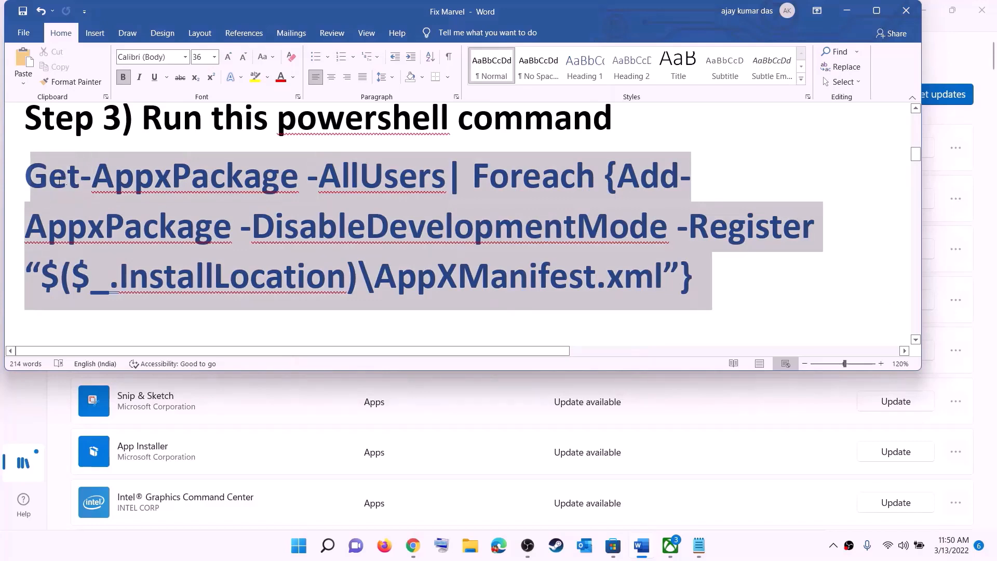
pyautogui.rightClick(139, 203)
pyautogui.click(171, 228)
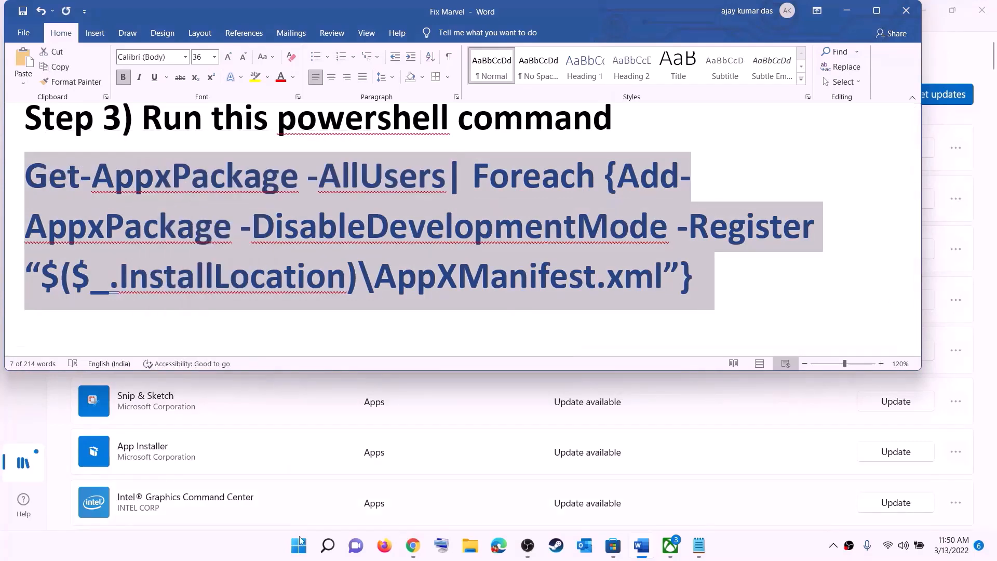
pyautogui.click(299, 545)
# - Run the copied re-register command in an administrator PowerShell, then close the window when it finishes
pyautogui.write('powers')
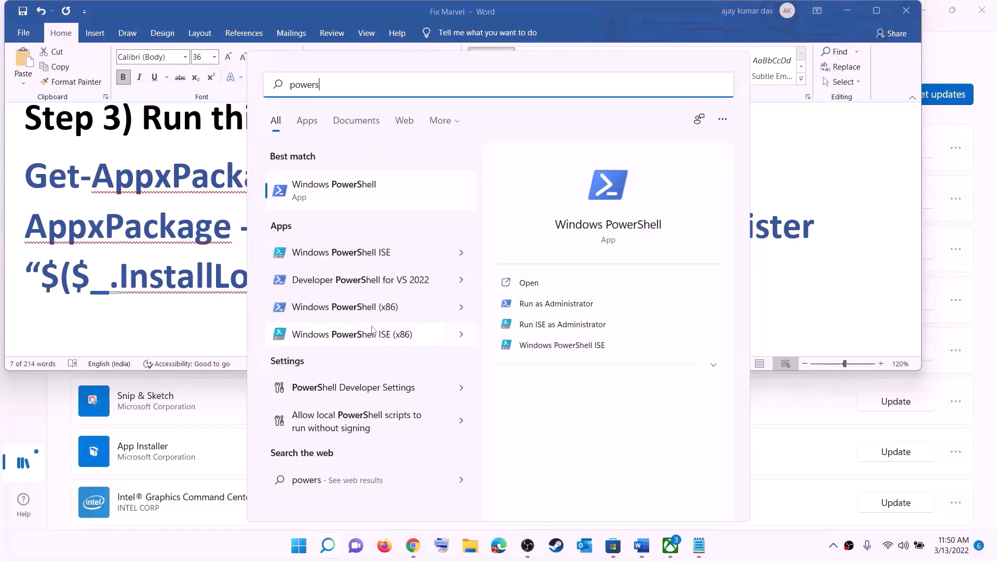
pyautogui.click(346, 193)
pyautogui.rightClick(413, 212)
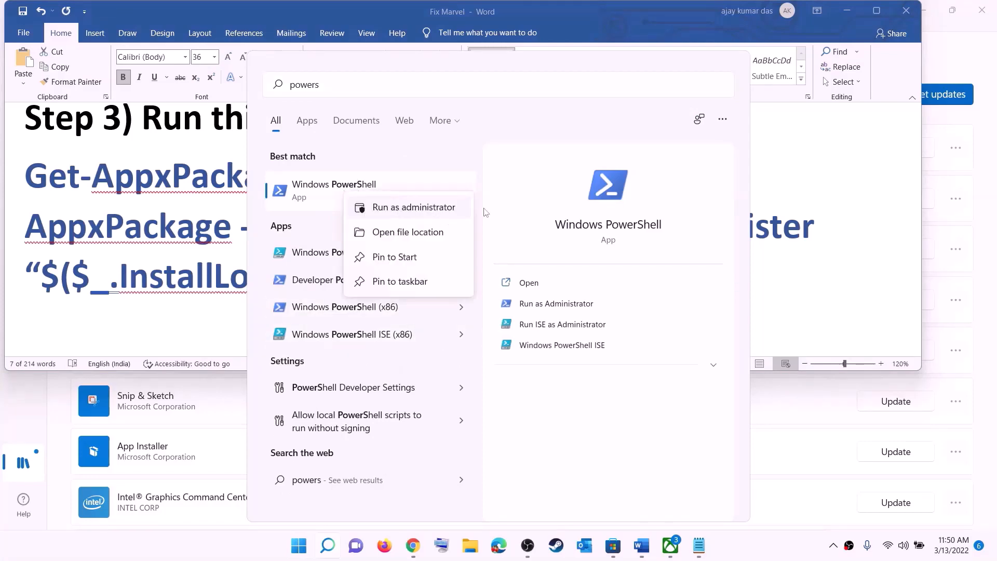
pyautogui.click(442, 214)
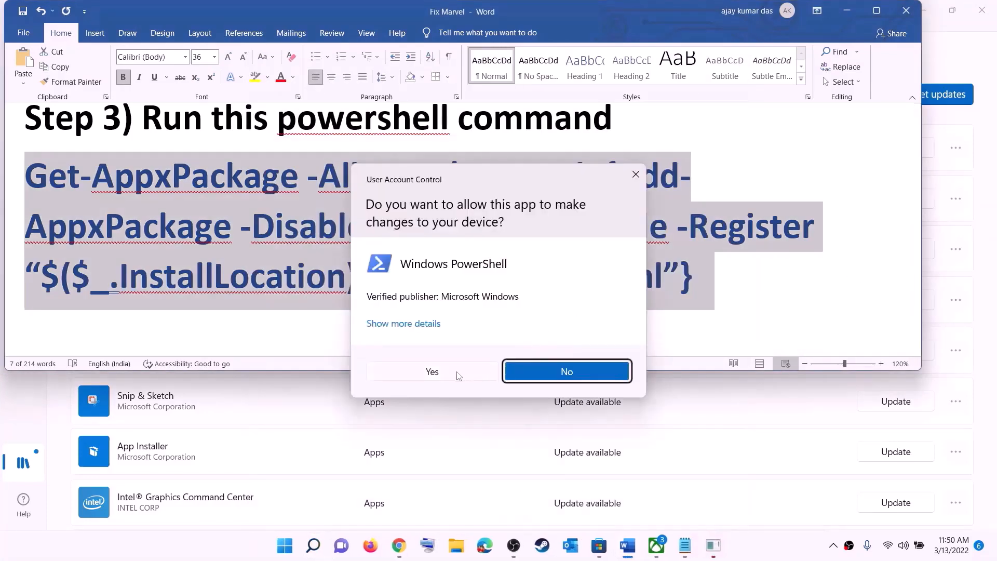
pyautogui.click(458, 373)
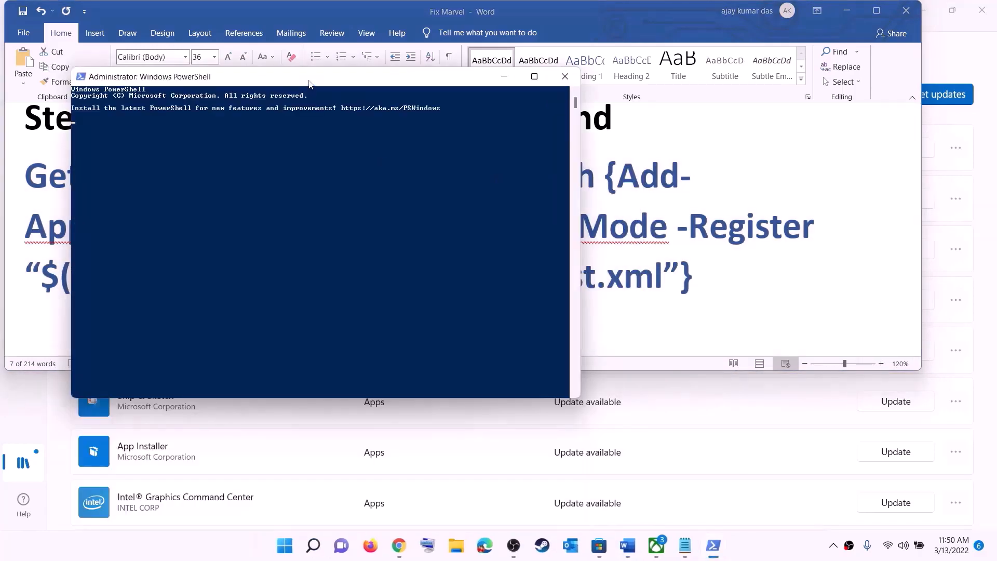
pyautogui.moveTo(308, 83); pyautogui.dragTo(442, 95)
pyautogui.rightClick(414, 203)
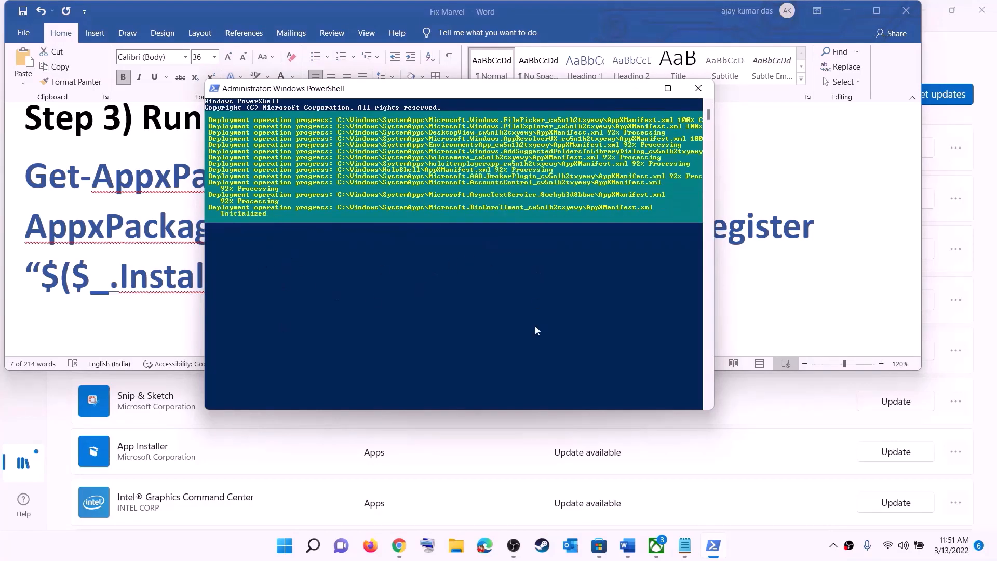
pyautogui.click(752, 550)
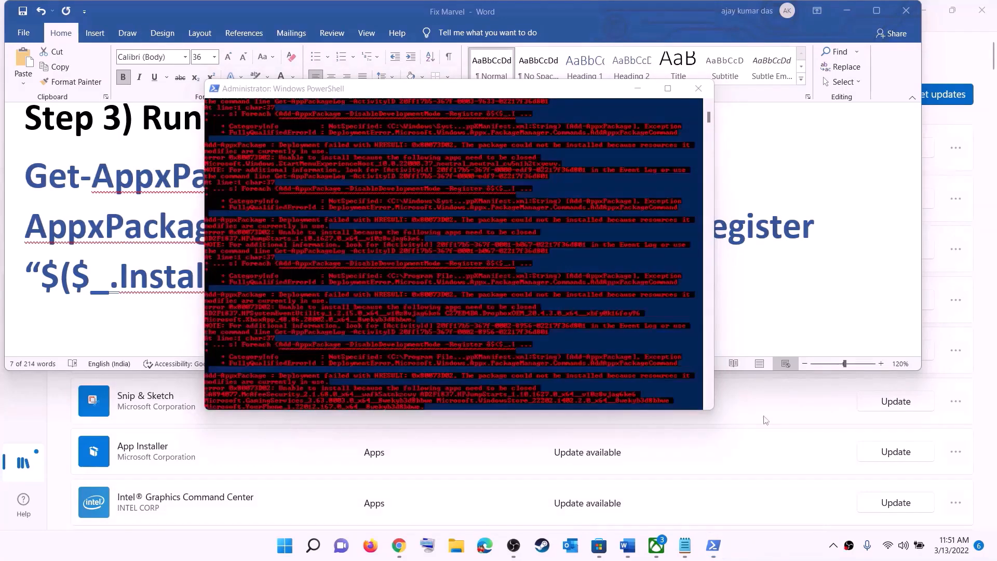
pyautogui.click(698, 88)
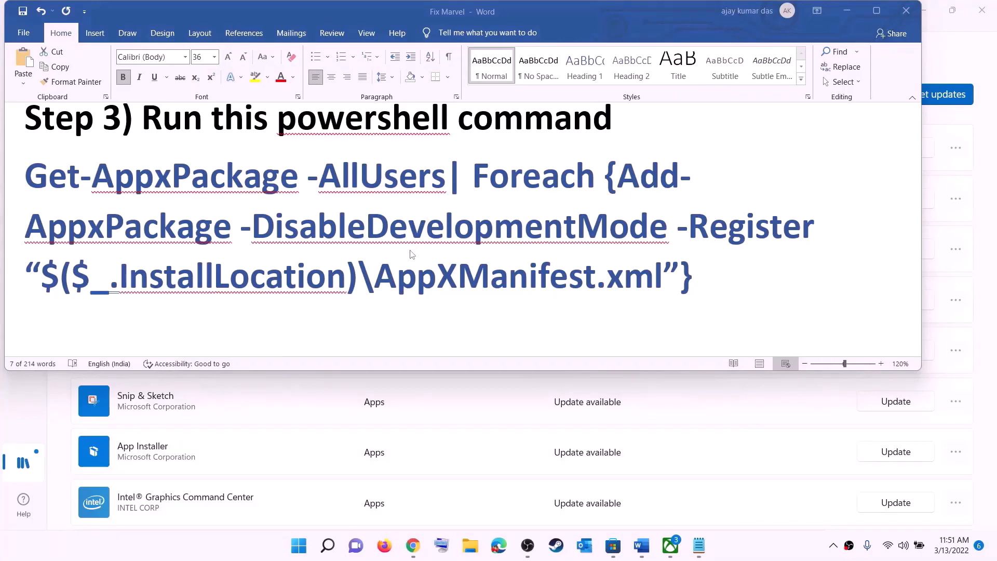
# - Set the Step 4 Microsoft.WindowsStore_8wekyb3d8bbwe cache path to 14 pt so it fits one line
pyautogui.scroll(-5, 400, 228)
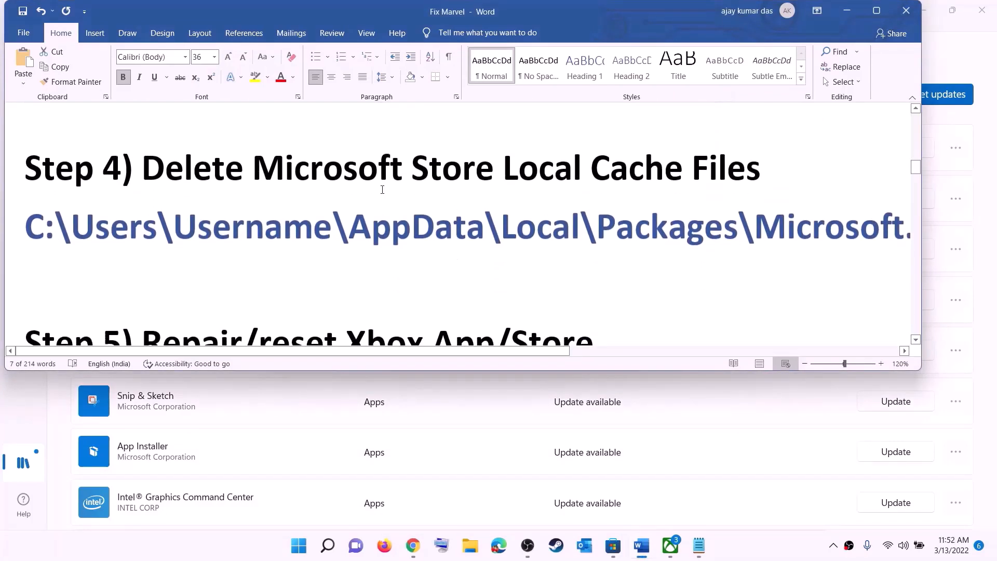
pyautogui.scroll(1, 382, 189)
pyautogui.tripleClick(493, 272)
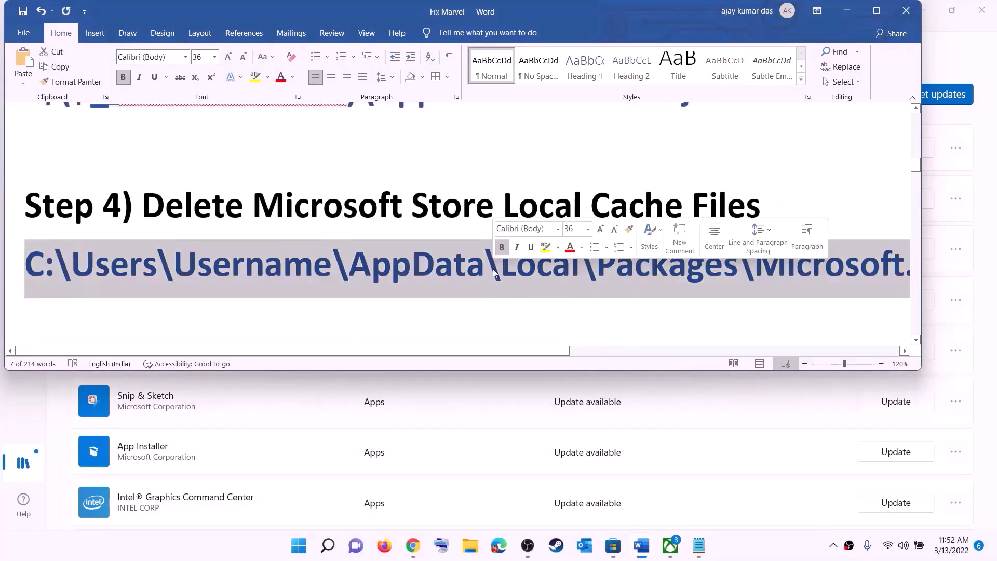
pyautogui.click(213, 57)
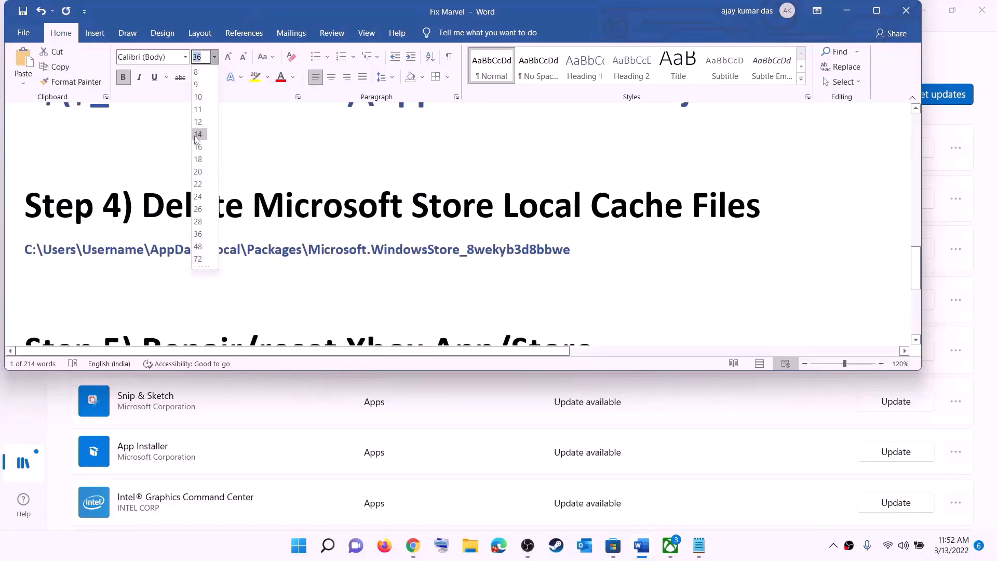
pyautogui.click(197, 134)
pyautogui.click(494, 253)
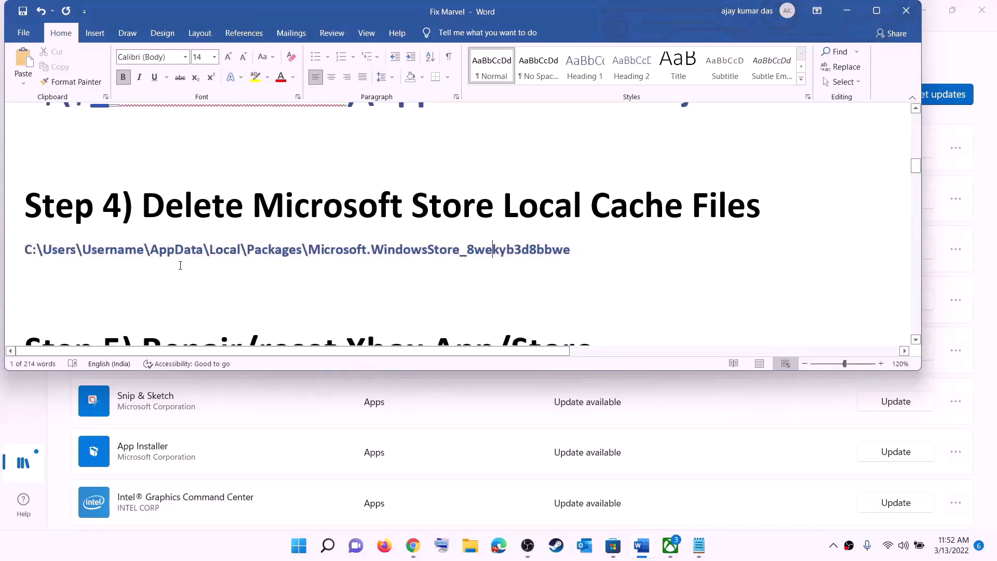
pyautogui.click(466, 549)
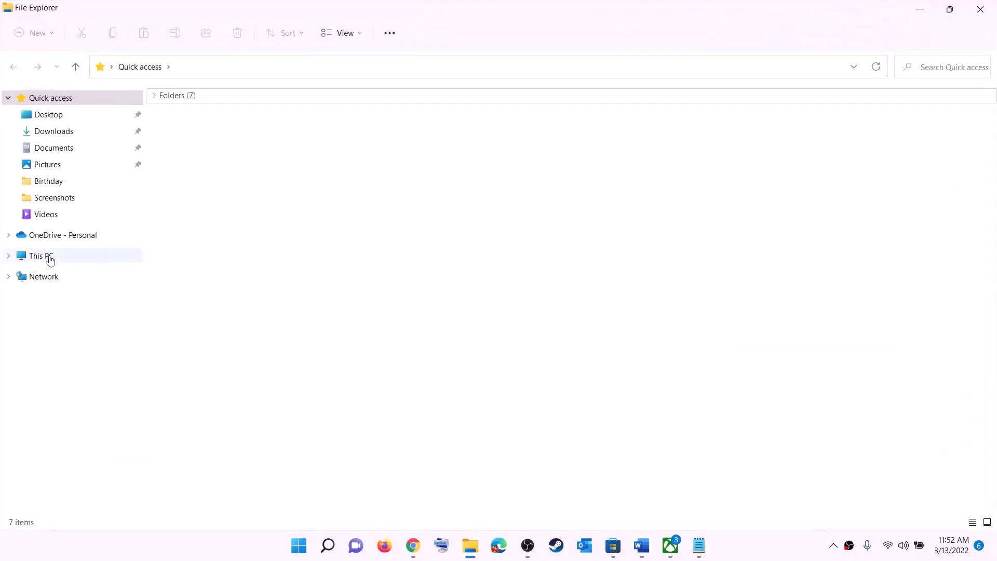
# - Go to the user's profile folder under C:\Users and show hidden items so AppData appears
pyautogui.click(50, 258)
pyautogui.doubleClick(227, 215)
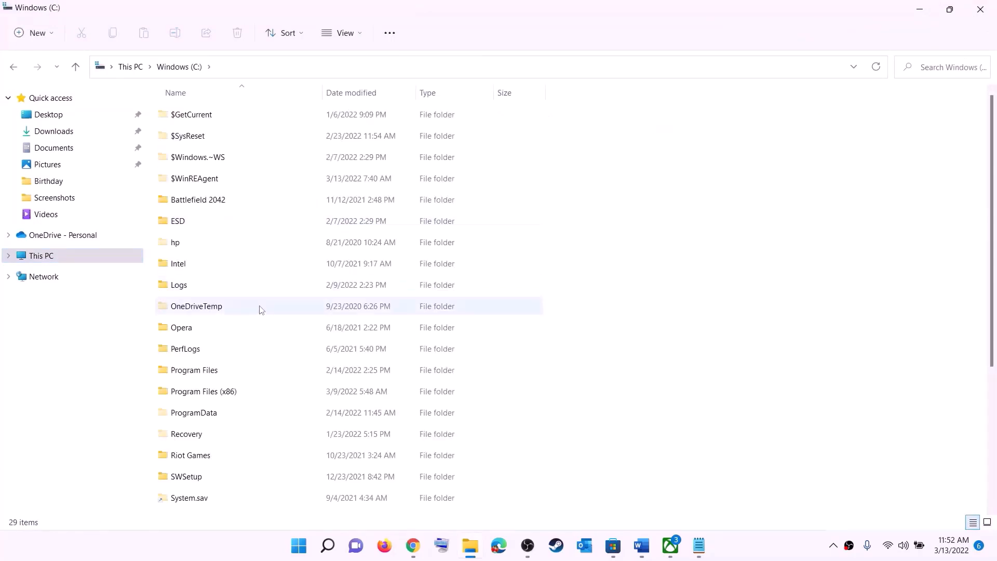
pyautogui.scroll(-3, 261, 310)
pyautogui.click(238, 362)
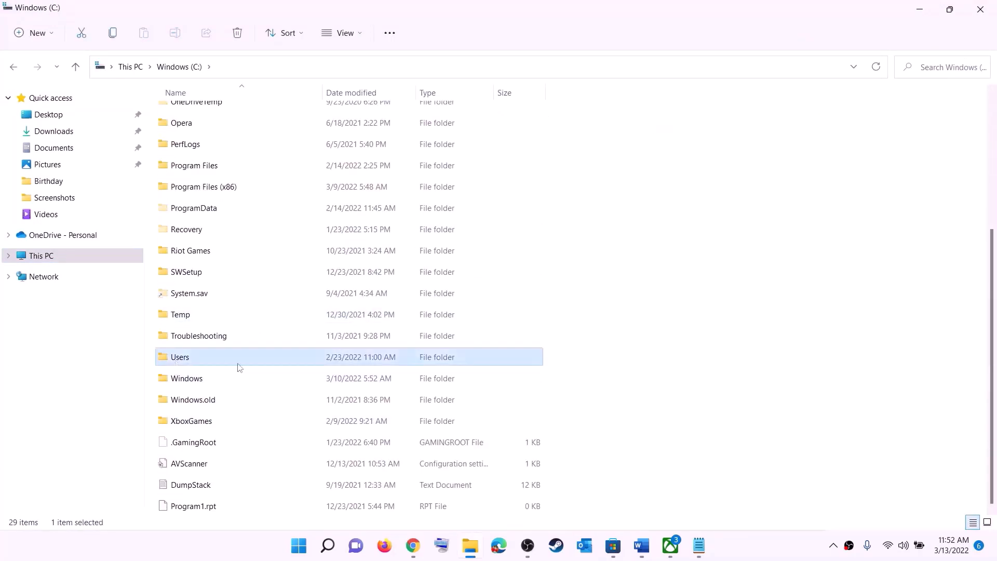
pyautogui.doubleClick(215, 359)
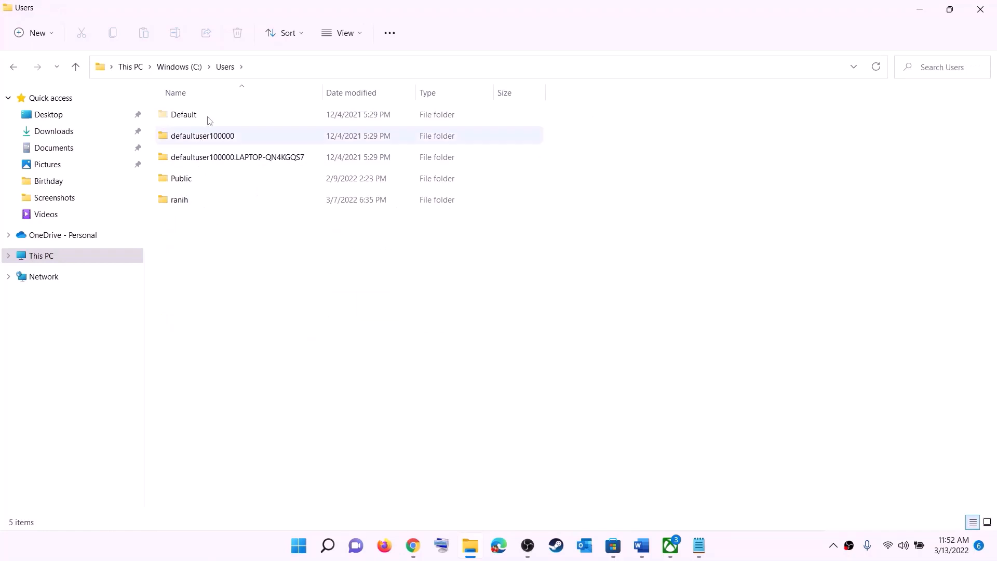
pyautogui.doubleClick(191, 206)
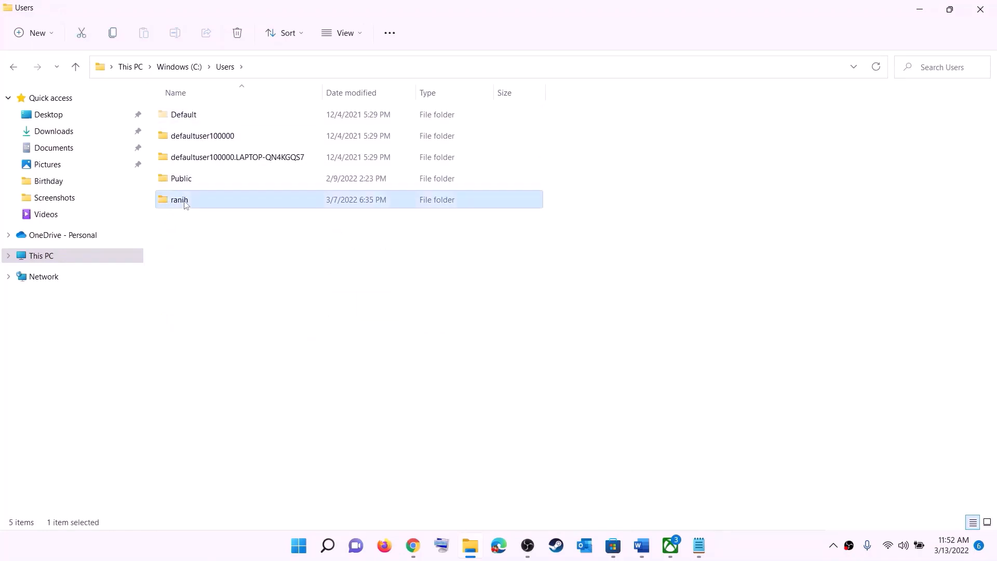
pyautogui.click(174, 242)
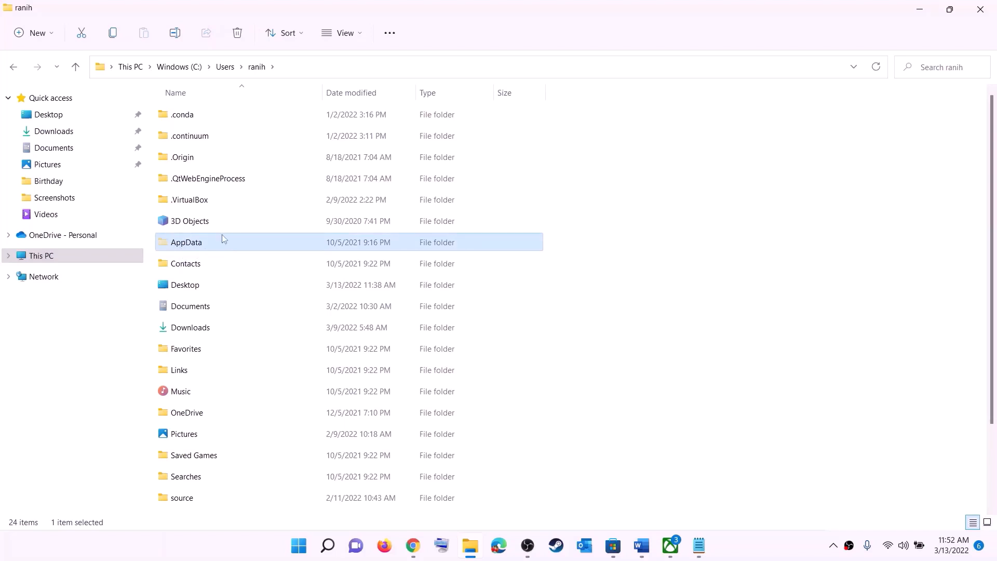
pyautogui.click(362, 32)
pyautogui.moveTo(363, 255)
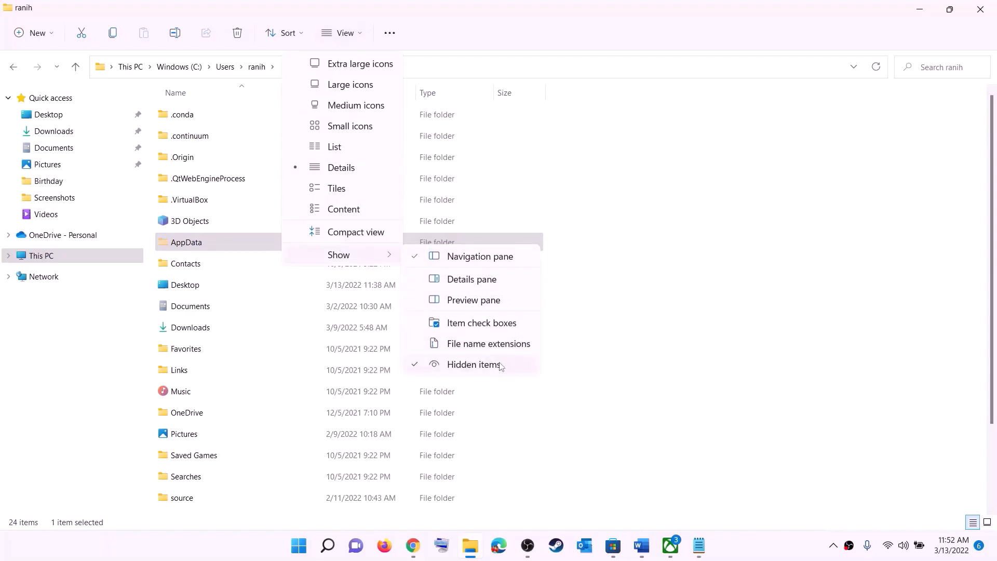
pyautogui.click(200, 244)
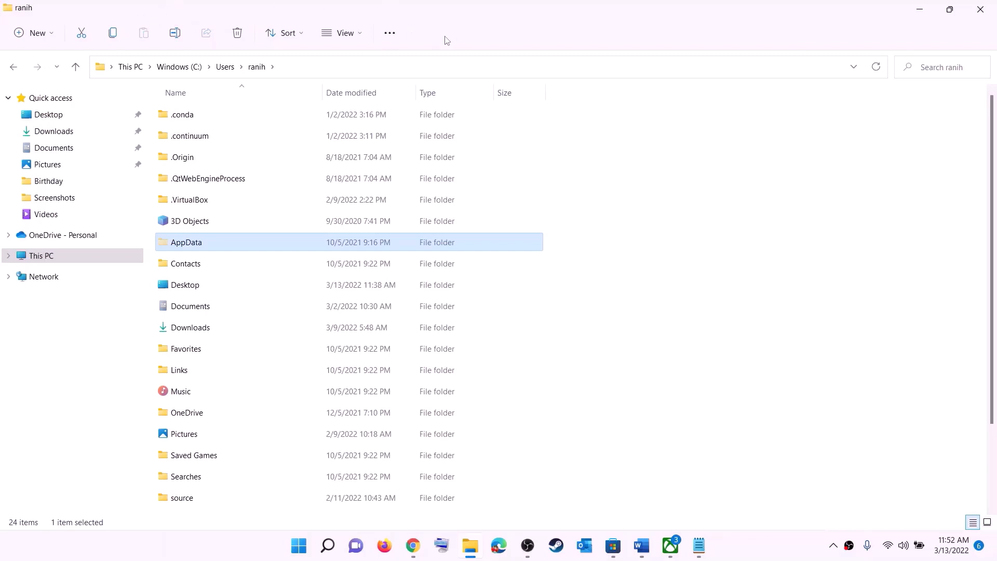
pyautogui.click(216, 245)
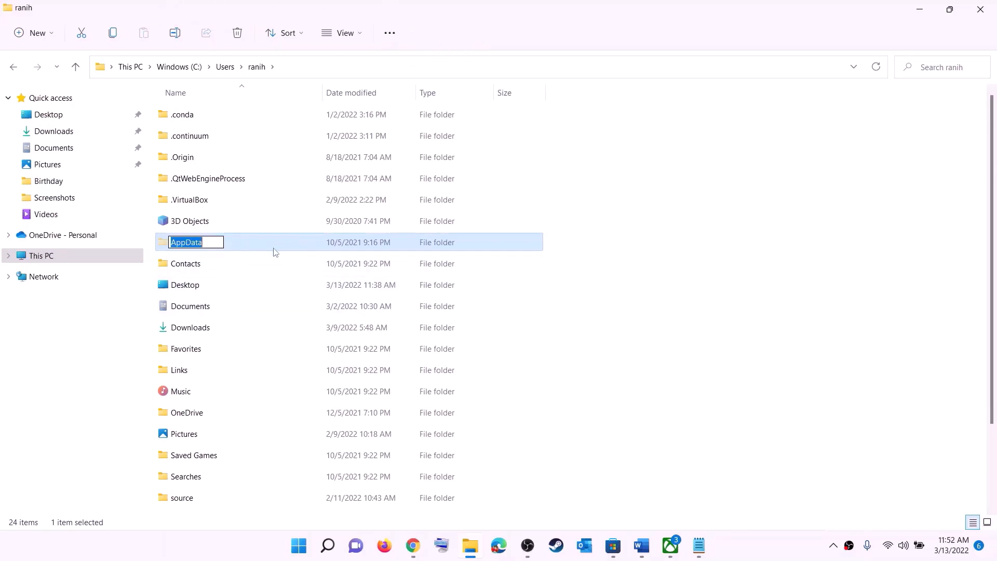
# - Open AppData\Local\Packages in the user's profile folder
pyautogui.click(237, 246)
pyautogui.doubleClick(227, 245)
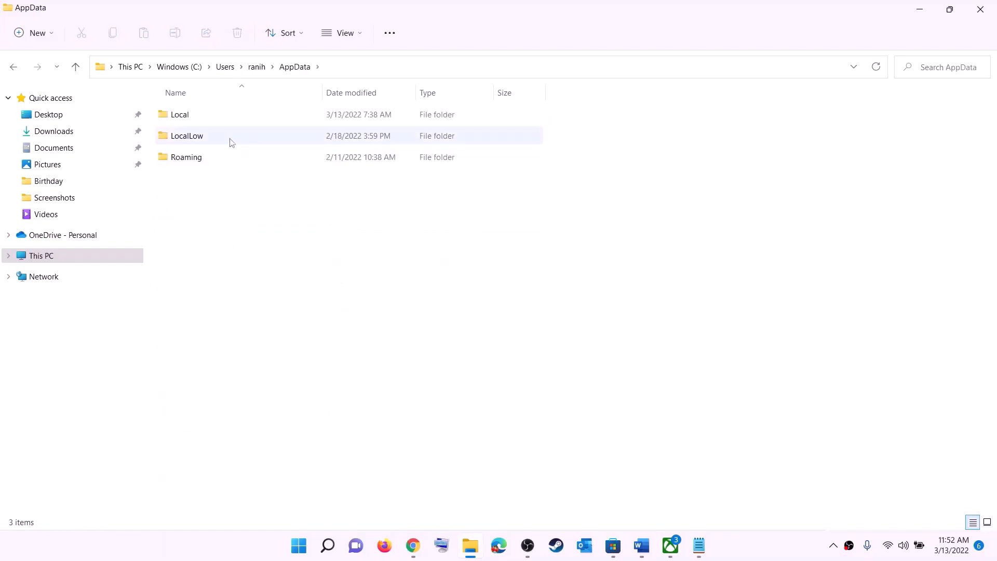
pyautogui.click(191, 115)
pyautogui.doubleClick(203, 116)
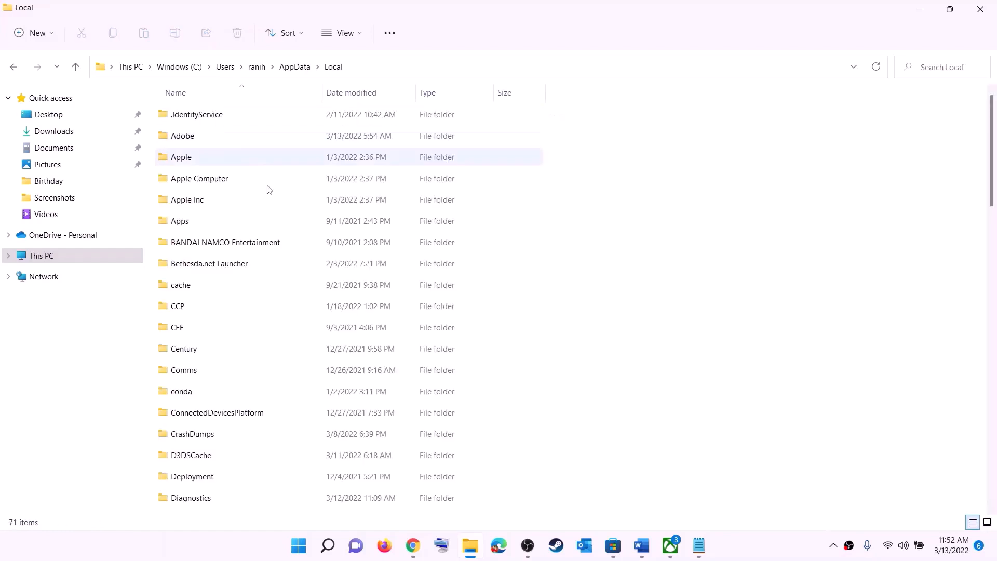
pyautogui.click(229, 242)
pyautogui.press('p')
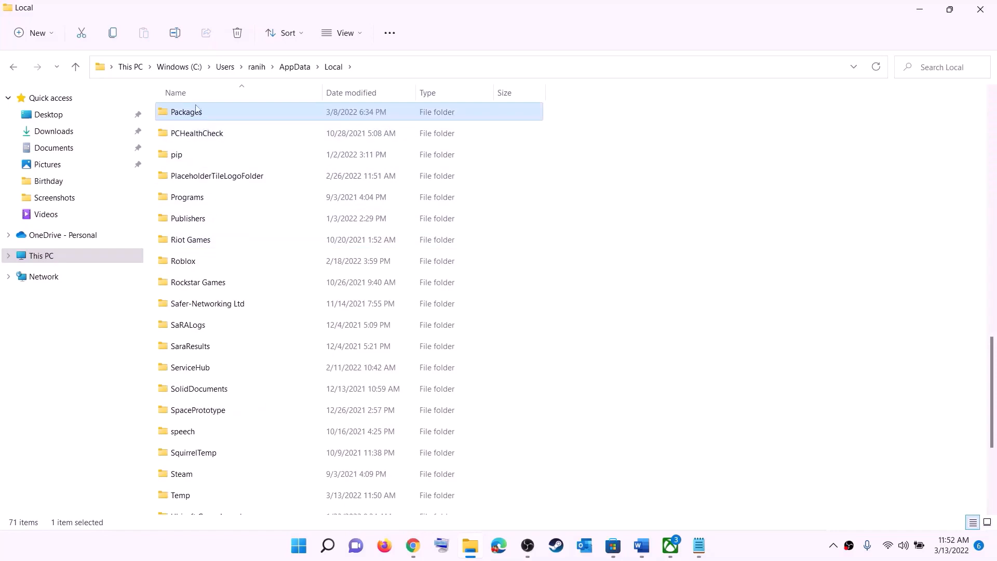
pyautogui.click(199, 111)
pyautogui.doubleClick(232, 112)
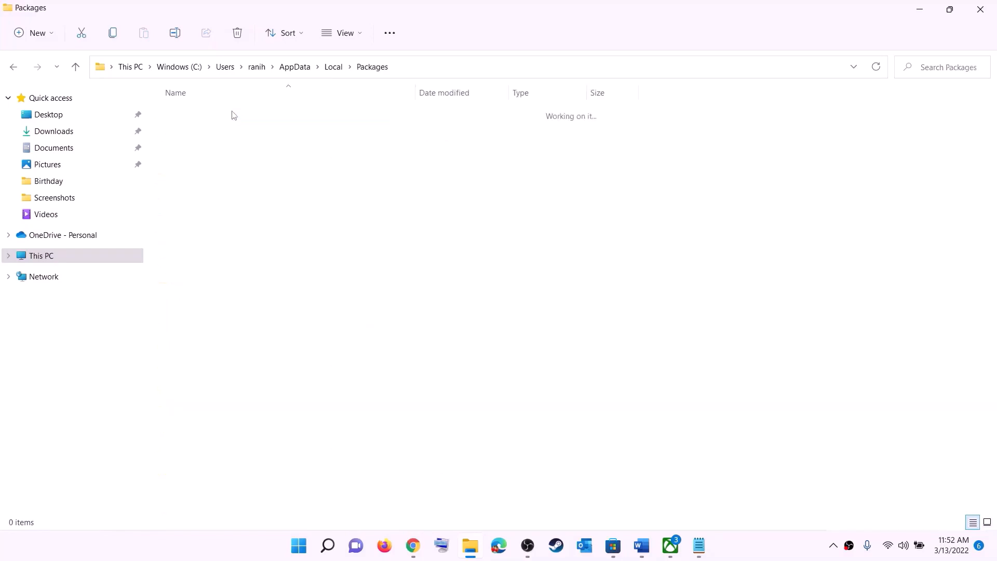
# - Delete the LocalCache folder inside Microsoft.WindowsStore_8wekyb3d8bbwe
pyautogui.scroll(-4, 291, 312)
pyautogui.scroll(-8, 292, 313)
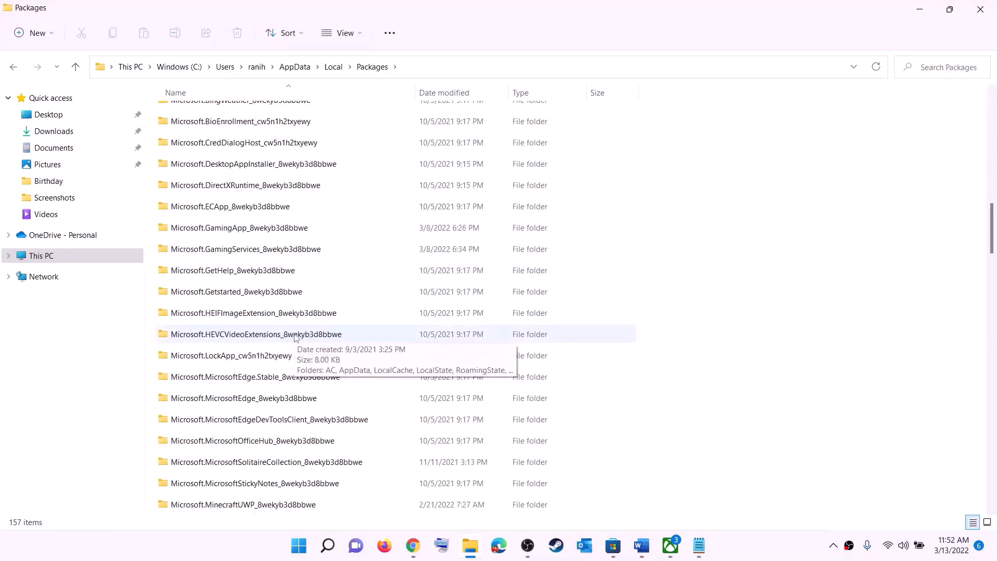
pyautogui.scroll(-15, 294, 337)
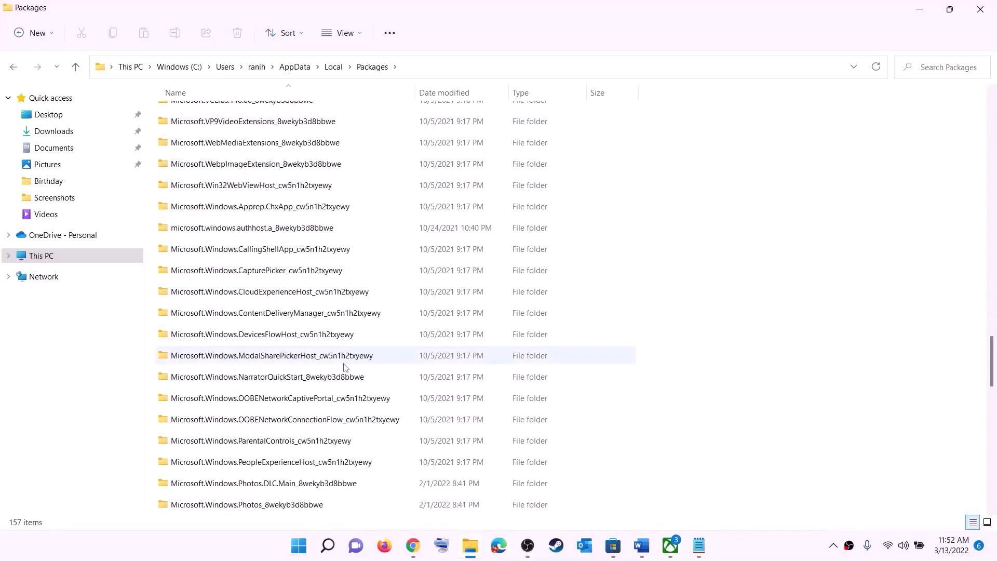
pyautogui.scroll(-6, 343, 366)
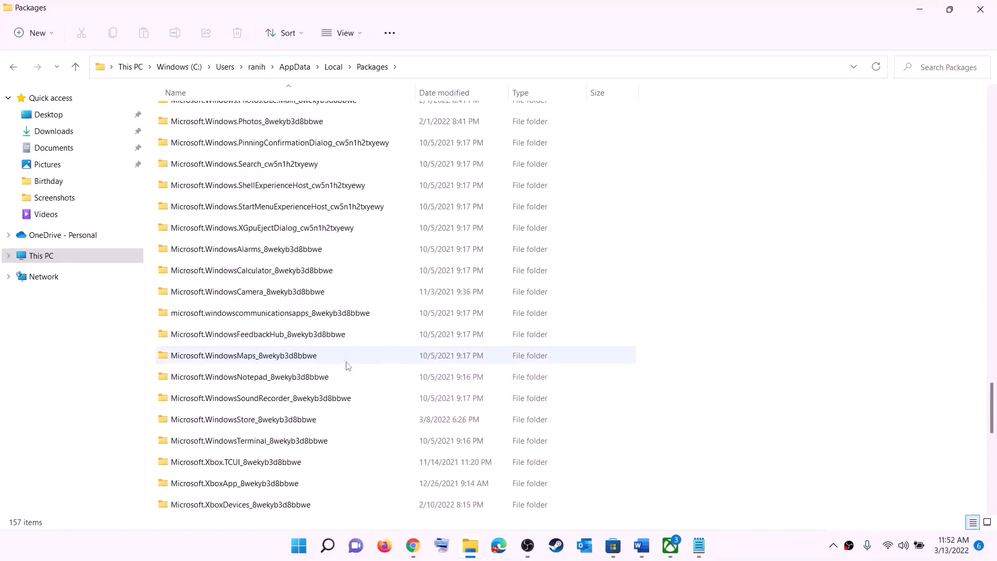
pyautogui.click(226, 424)
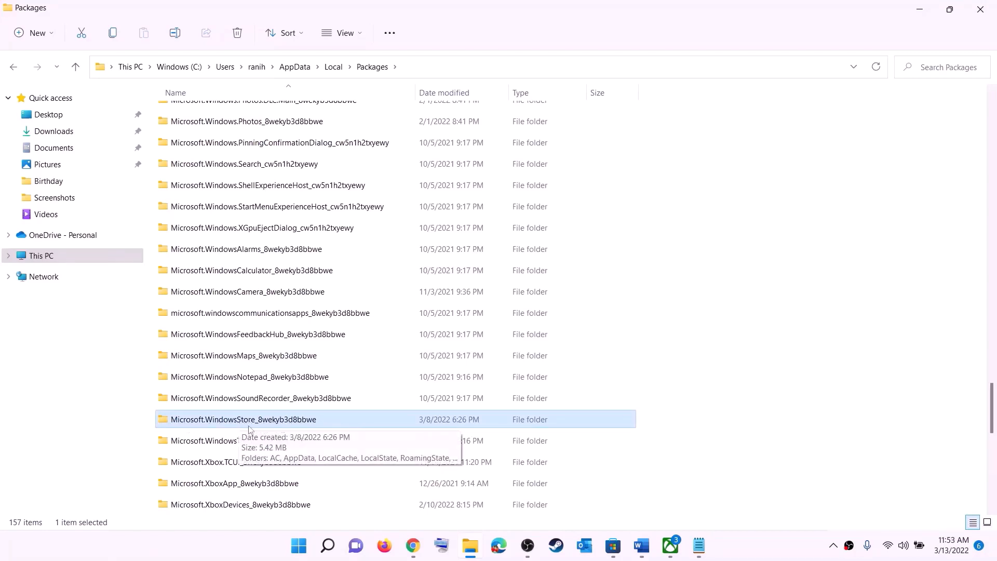
pyautogui.click(272, 426)
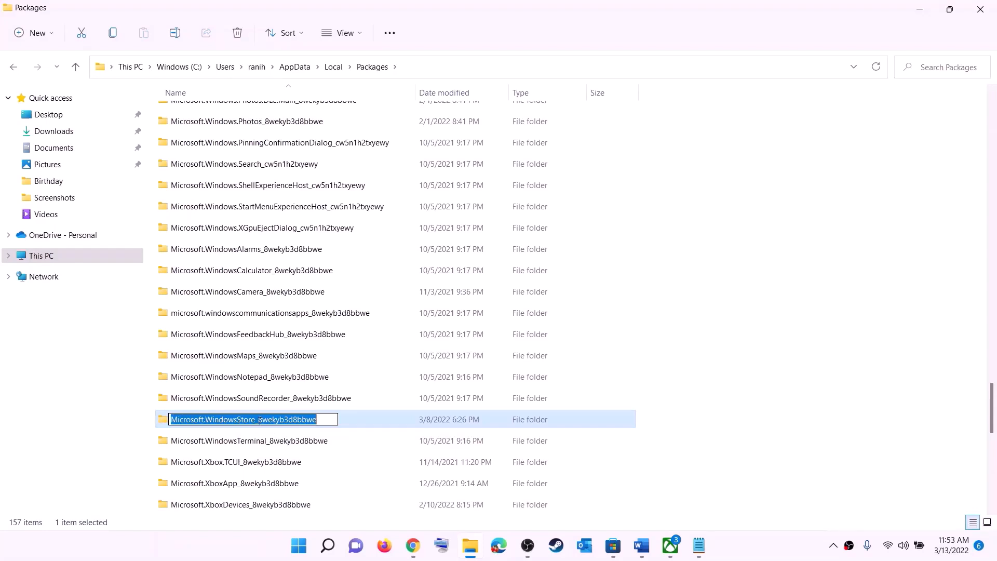
pyautogui.click(366, 423)
pyautogui.click(280, 419)
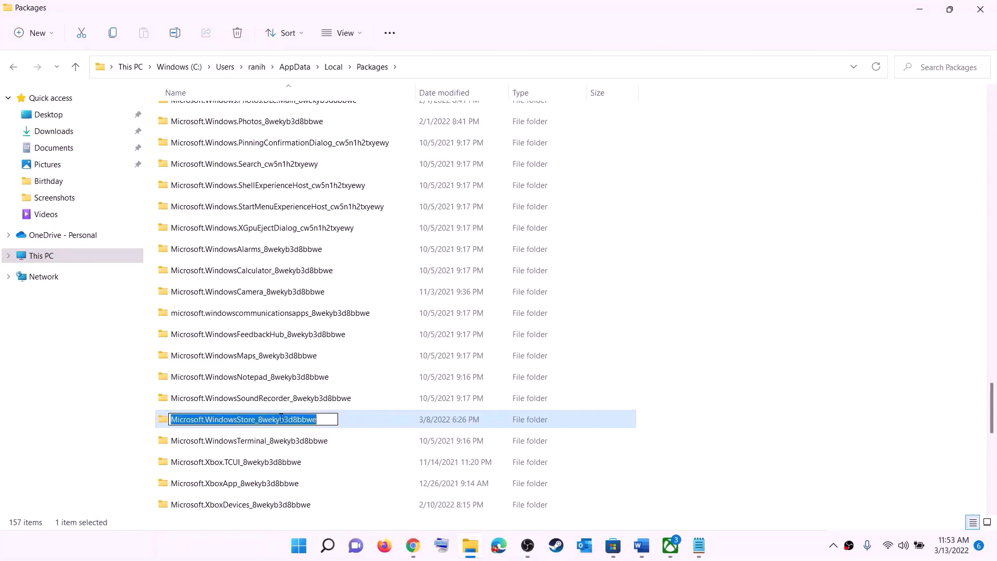
pyautogui.doubleClick(352, 421)
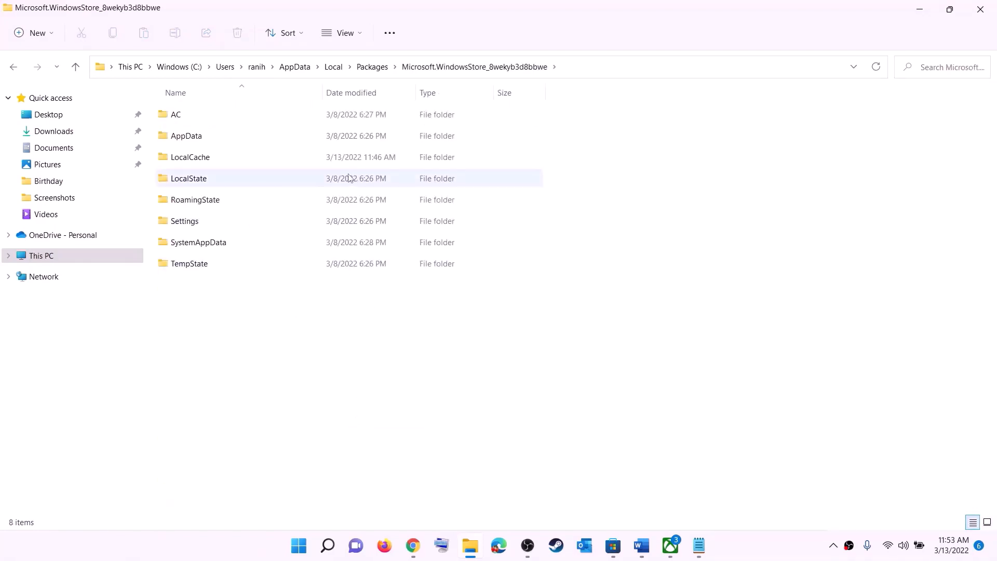
pyautogui.click(203, 161)
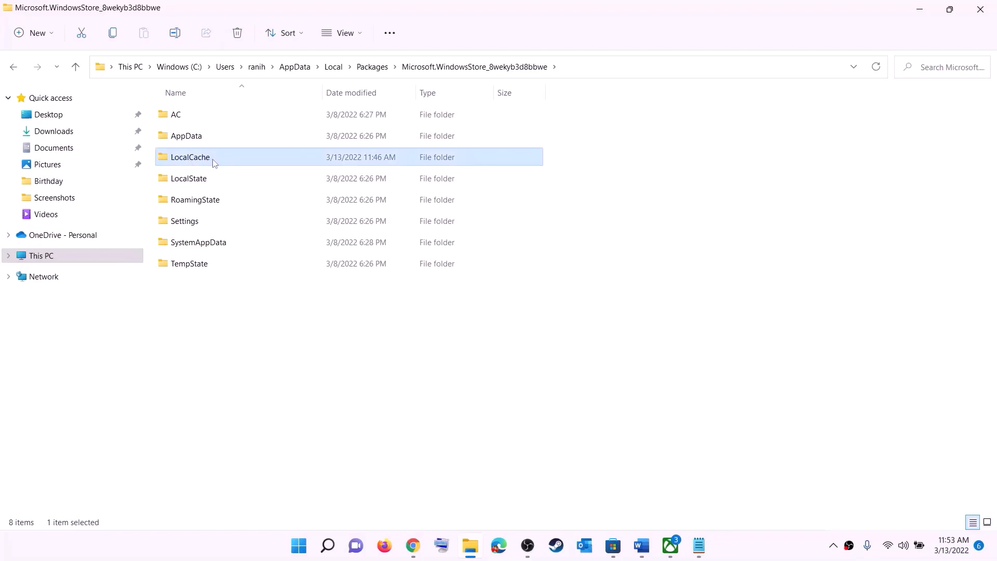
pyautogui.rightClick(200, 163)
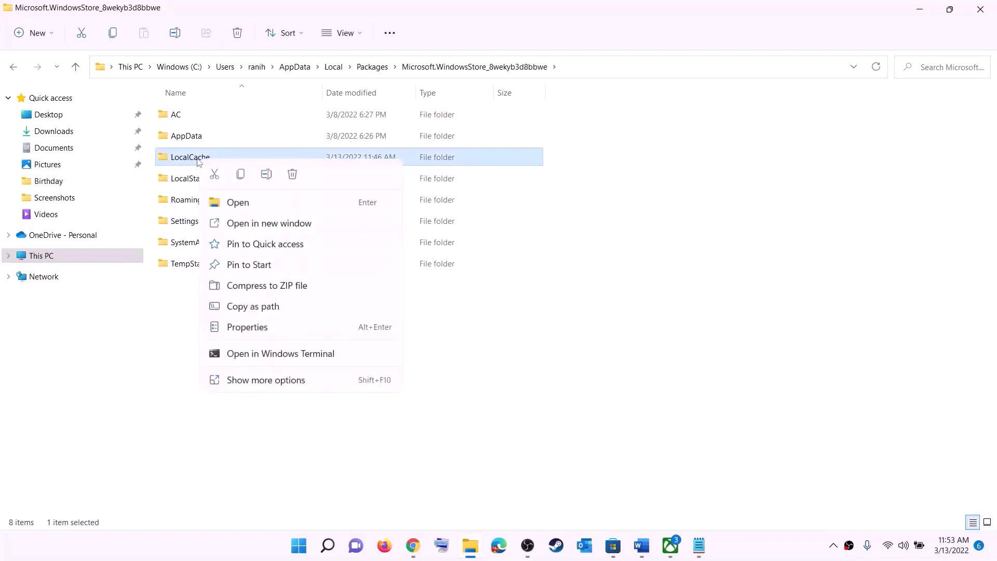
pyautogui.click(292, 174)
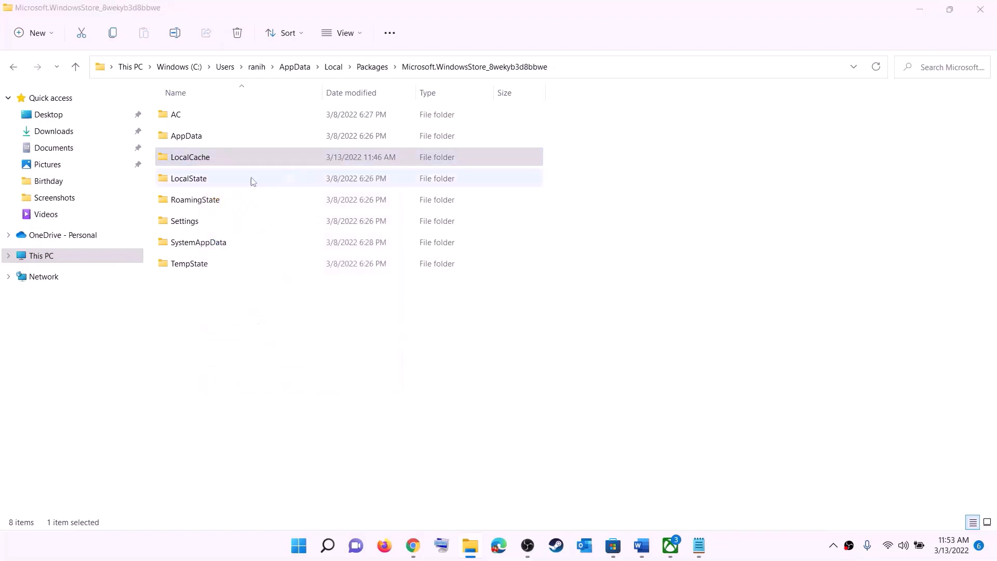
pyautogui.click(300, 546)
# - Highlight Step 5's reset Xbox App/Store instruction, then search Start for 'xbox'
pyautogui.click(659, 499)
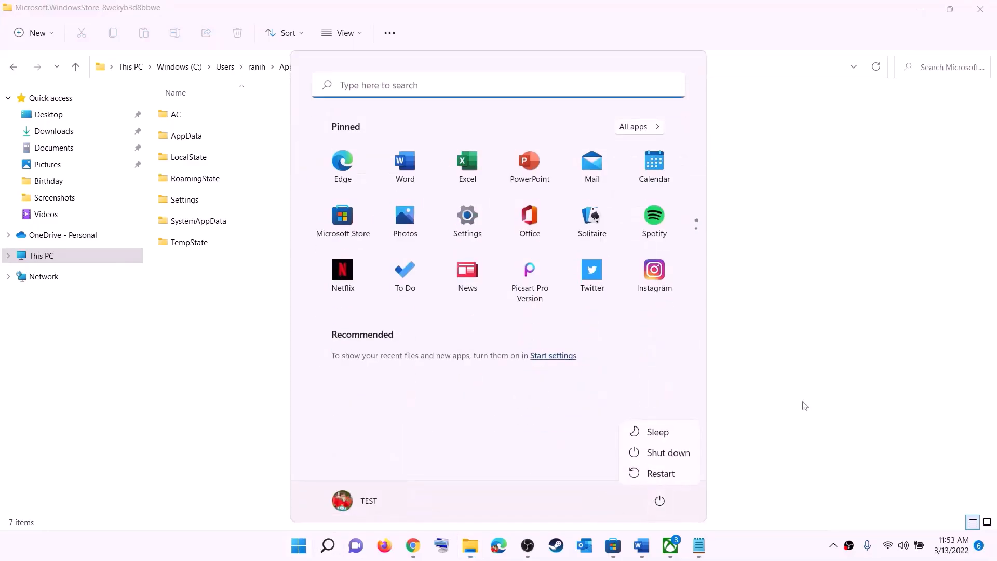
pyautogui.press('Escape')
pyautogui.click(980, 9)
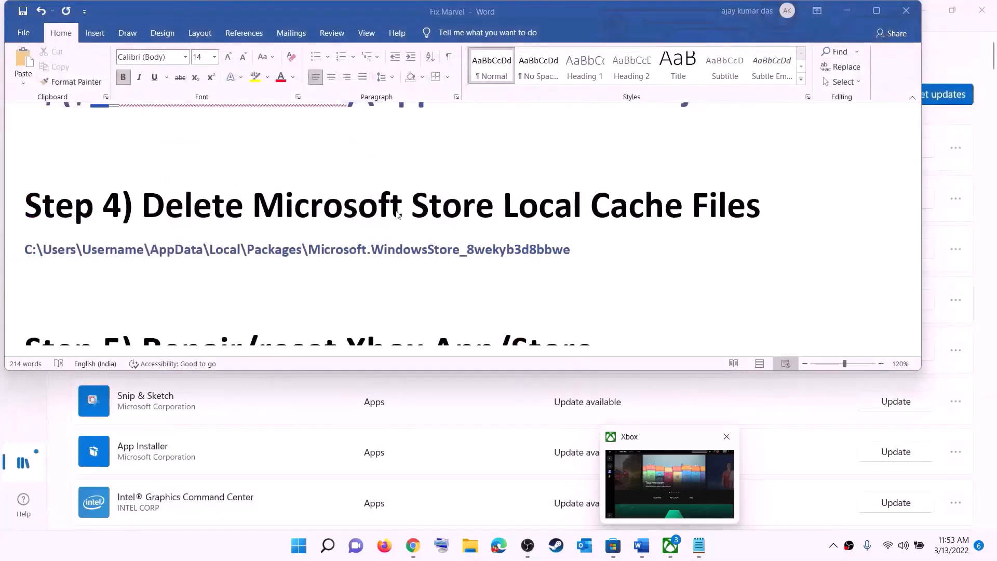
pyautogui.scroll(-4, 379, 259)
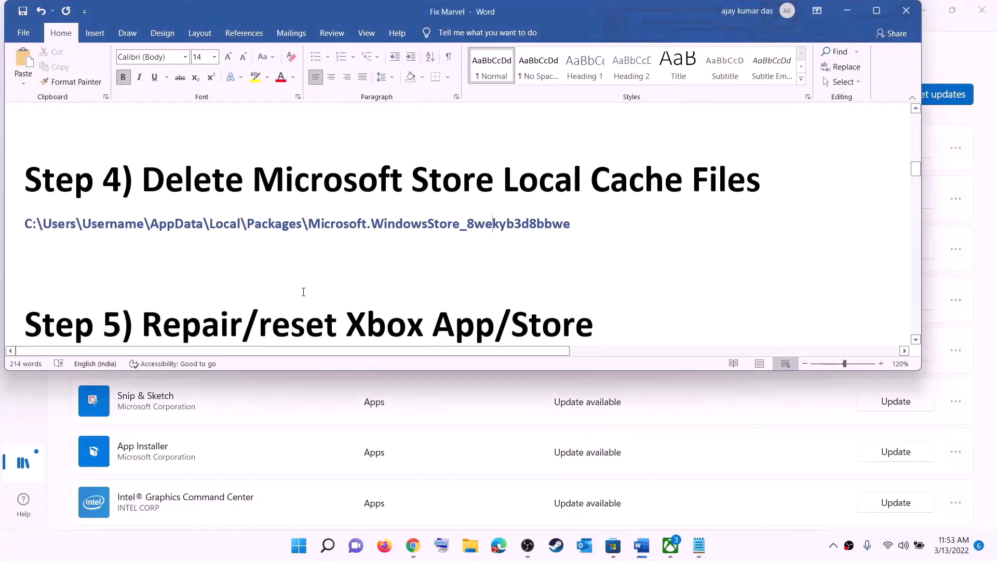
pyautogui.scroll(2, 237, 284)
pyautogui.moveTo(241, 284); pyautogui.dragTo(615, 283)
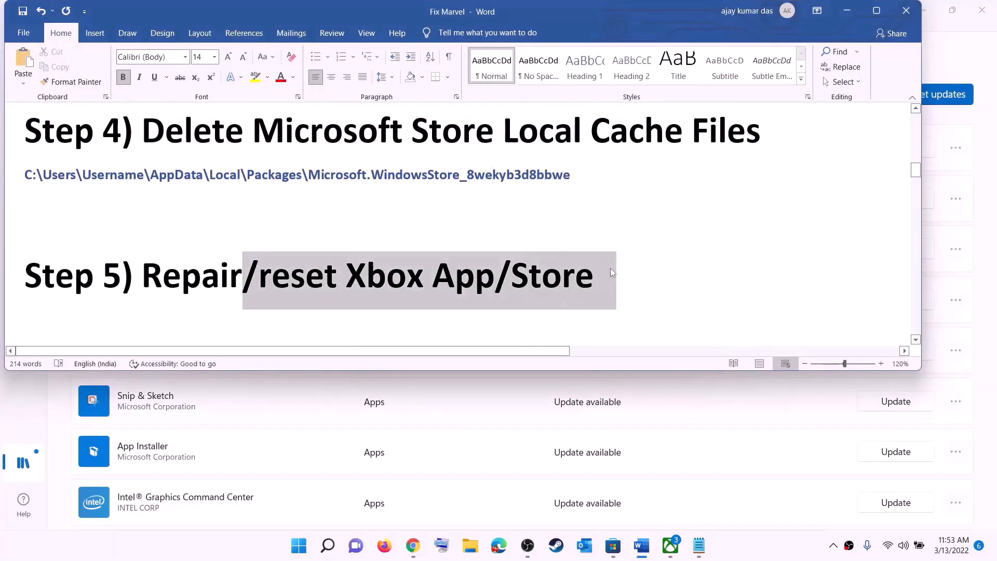
pyautogui.click(298, 545)
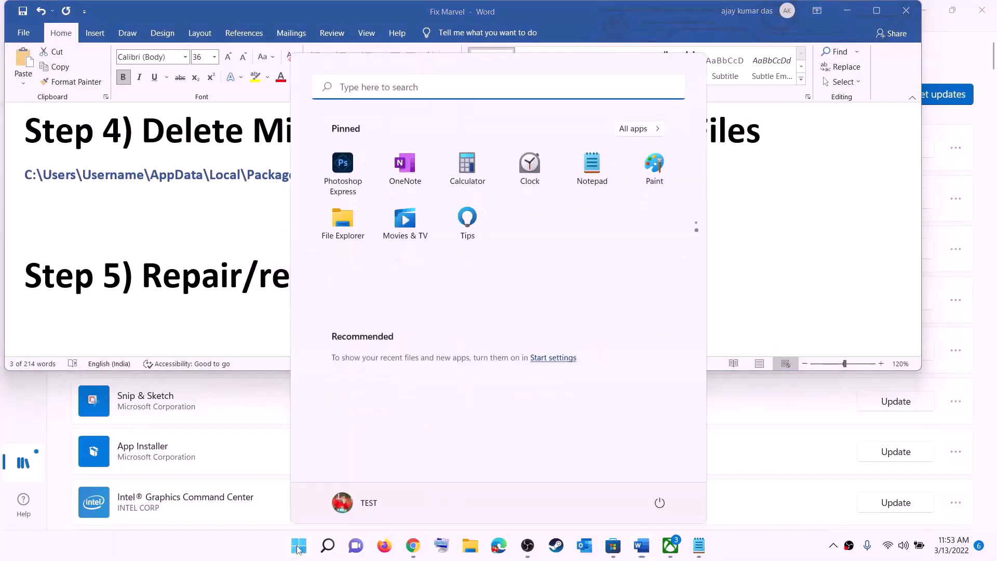
pyautogui.write('xbox')
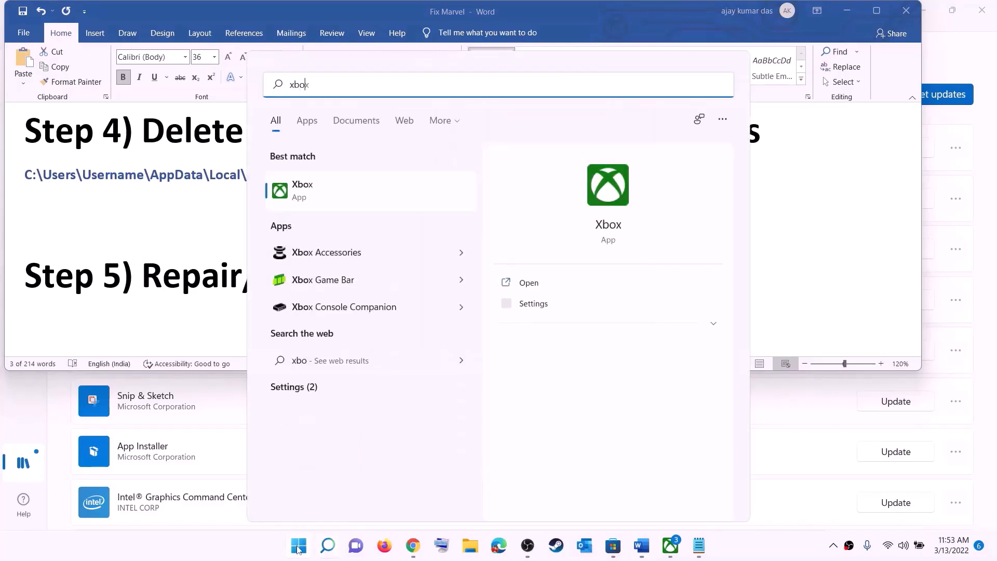
# - Repair the Xbox app from its App settings page, then reset it and confirm the data reset
pyautogui.rightClick(311, 194)
pyautogui.click(373, 260)
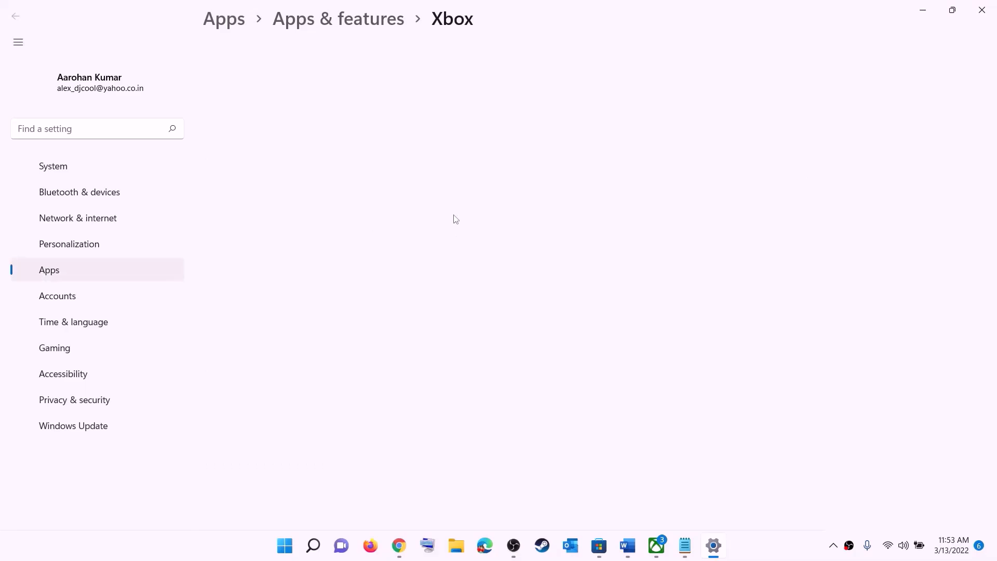
pyautogui.scroll(-10, 424, 278)
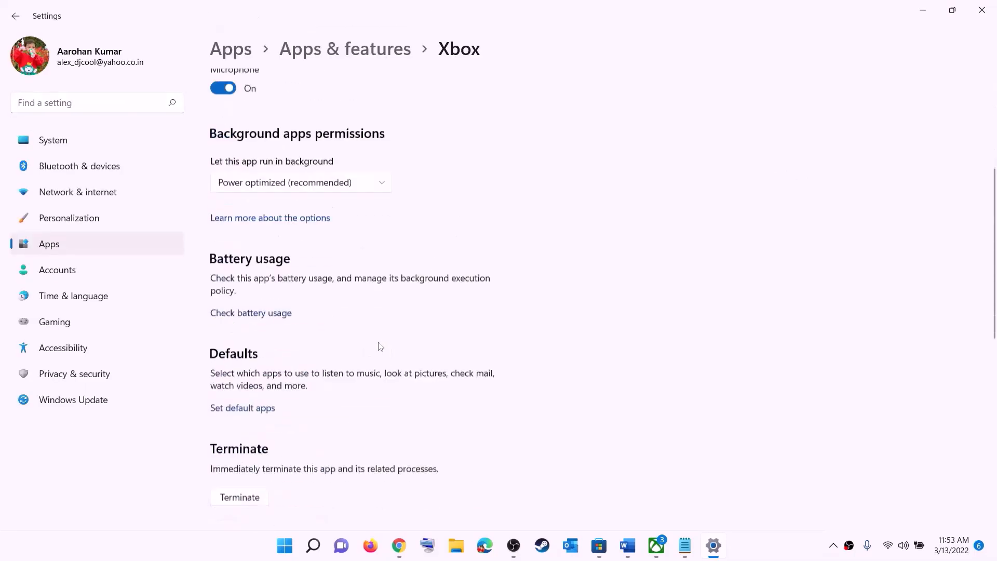
pyautogui.click(237, 226)
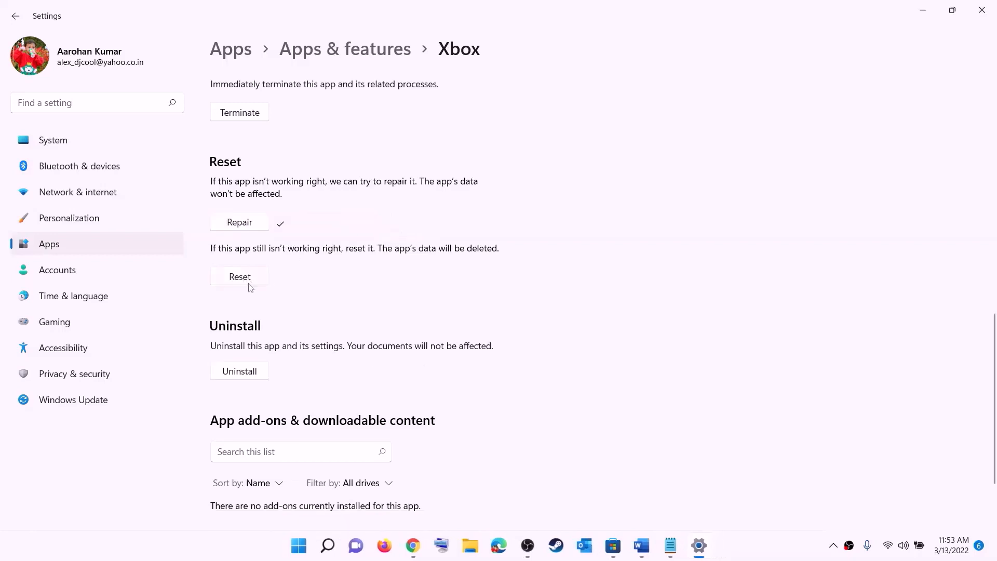
pyautogui.click(249, 285)
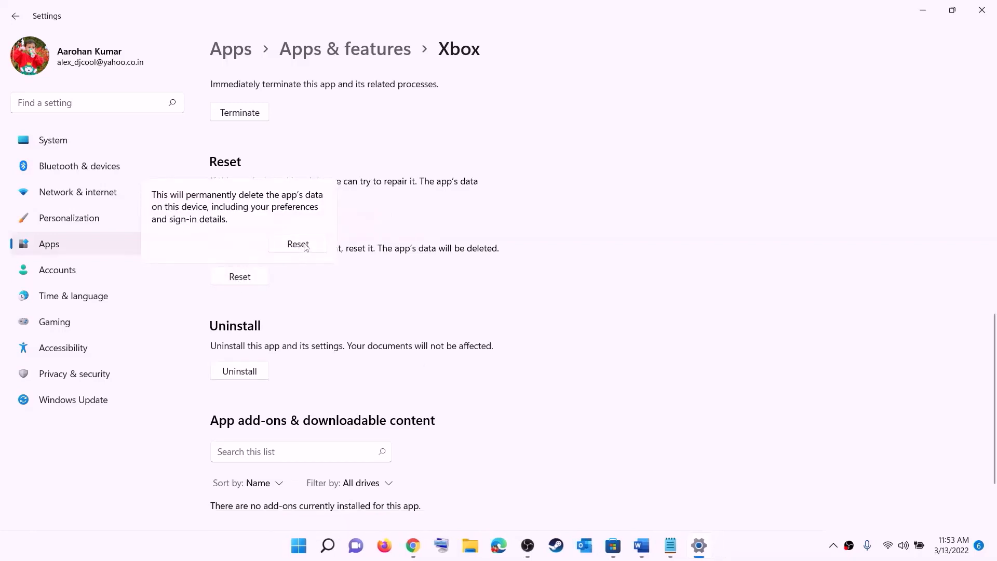
pyautogui.click(306, 246)
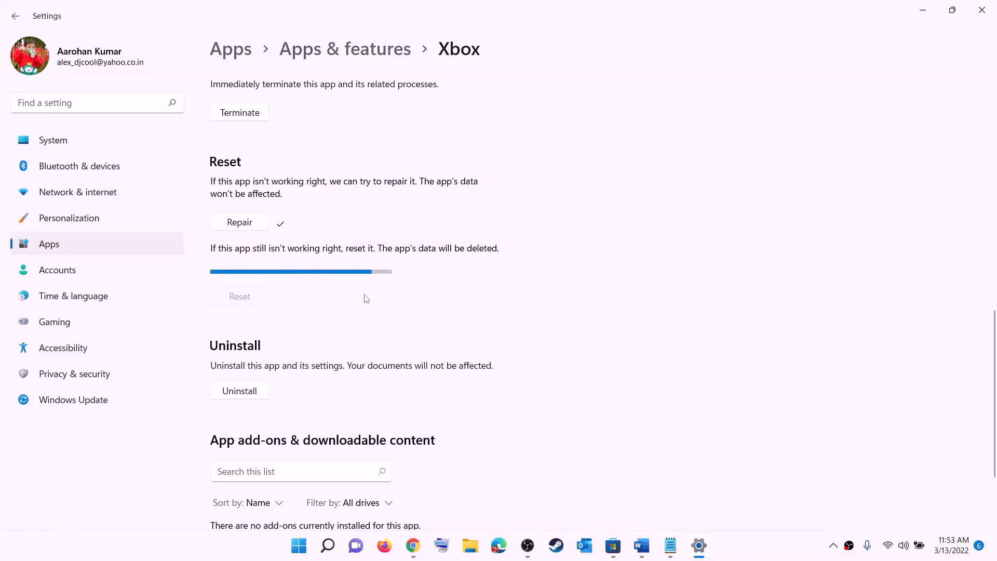
# - Search 'store' and repair Microsoft Store from its App settings page
pyautogui.click(297, 550)
pyautogui.write('s')
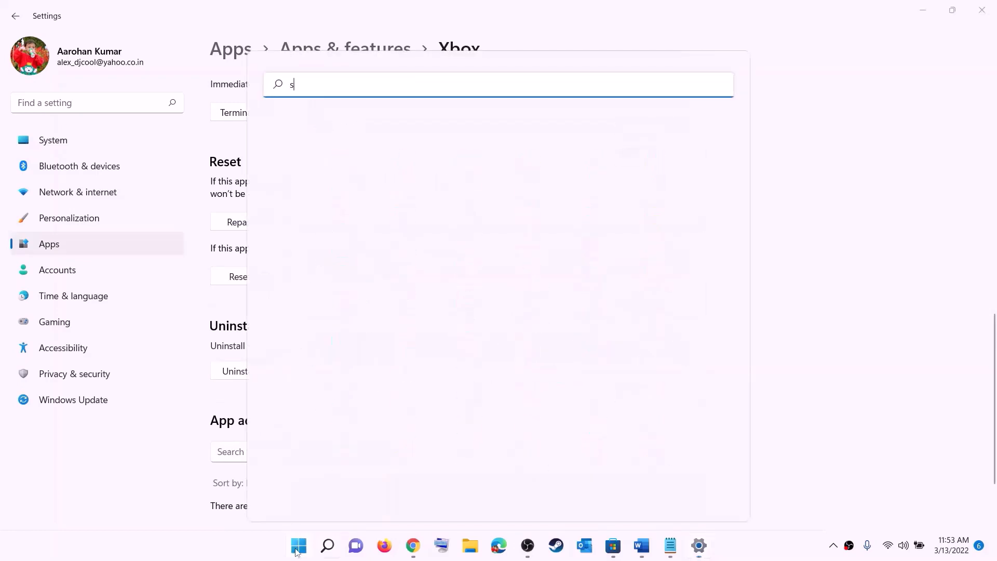
pyautogui.write('tore')
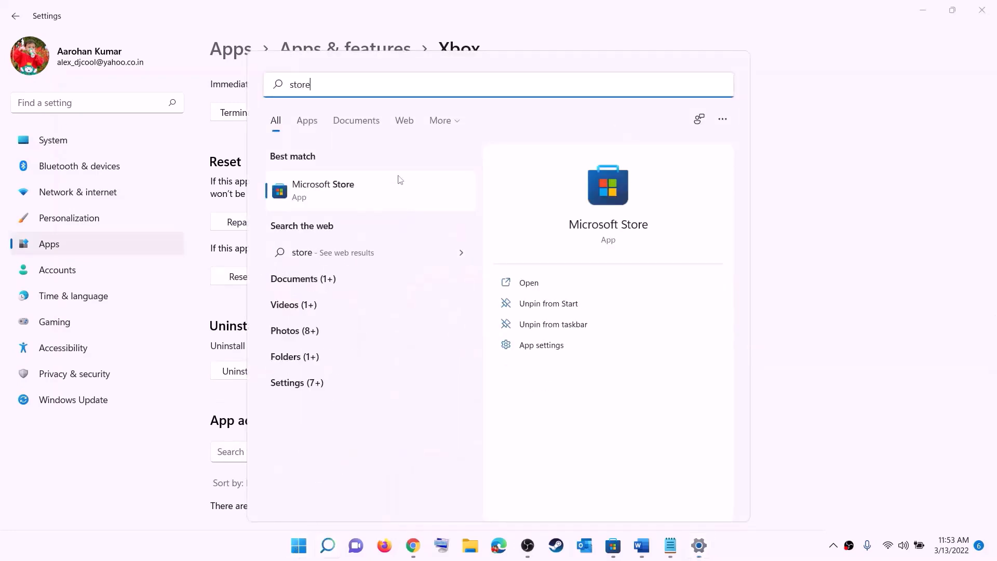
pyautogui.rightClick(321, 198)
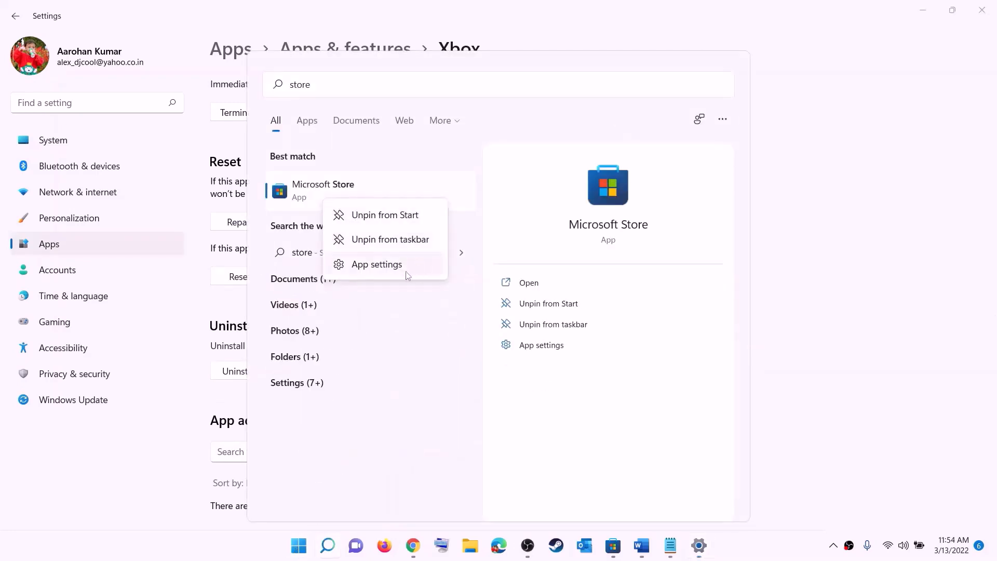
pyautogui.click(387, 266)
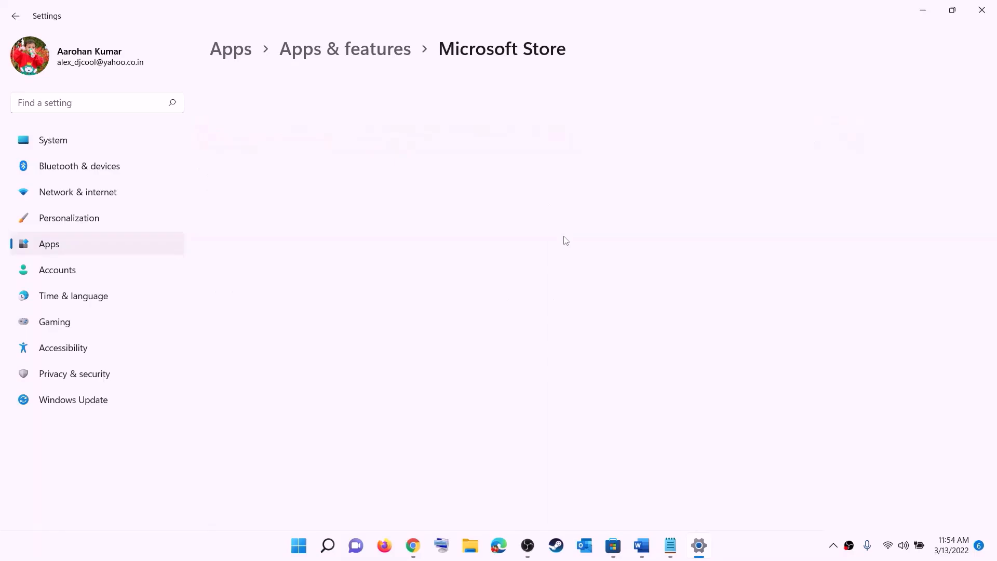
pyautogui.scroll(-10, 314, 385)
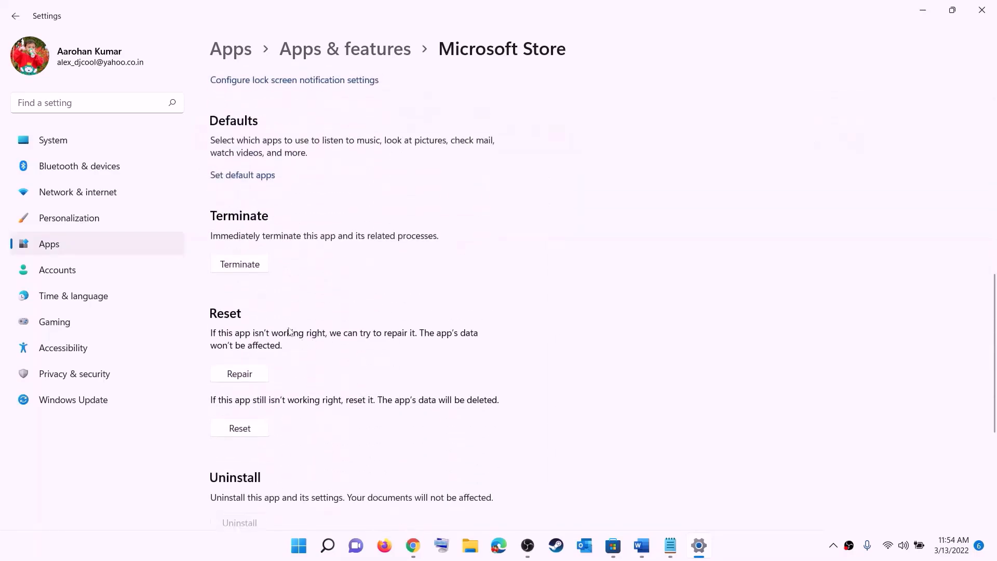
pyautogui.click(245, 377)
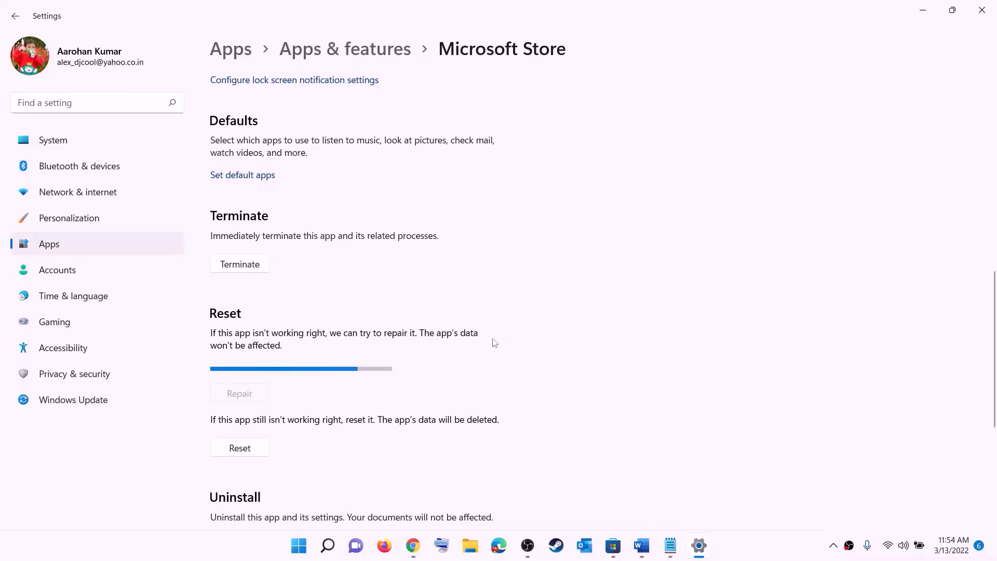
# - Reset Microsoft Store and confirm deleting its data, then return to the Fix Marvel document
pyautogui.click(244, 448)
pyautogui.click(297, 418)
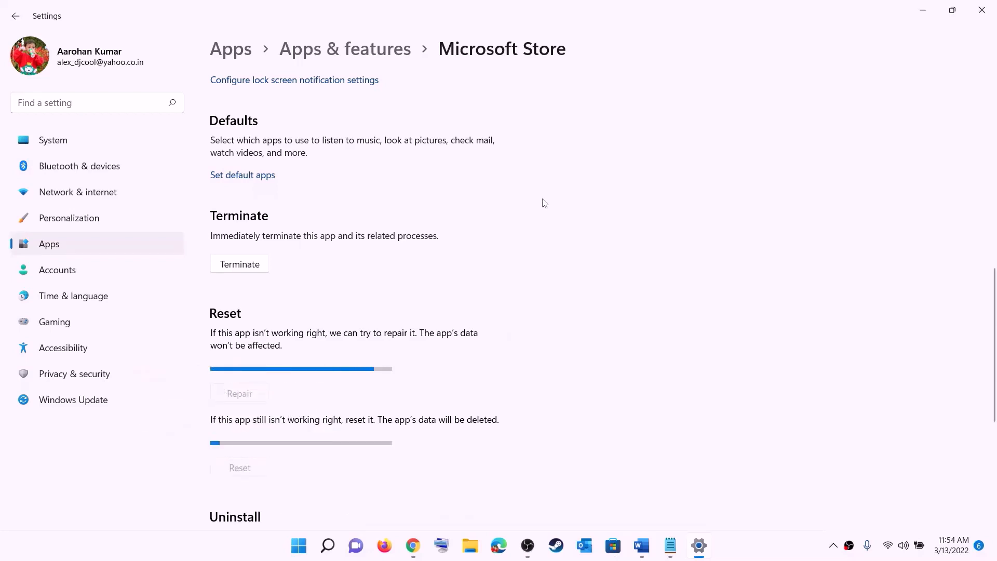
pyautogui.click(642, 545)
# - Launch Microsoft Store maximized and run Get updates from its Library, following Step 6
pyautogui.scroll(-3, 130, 286)
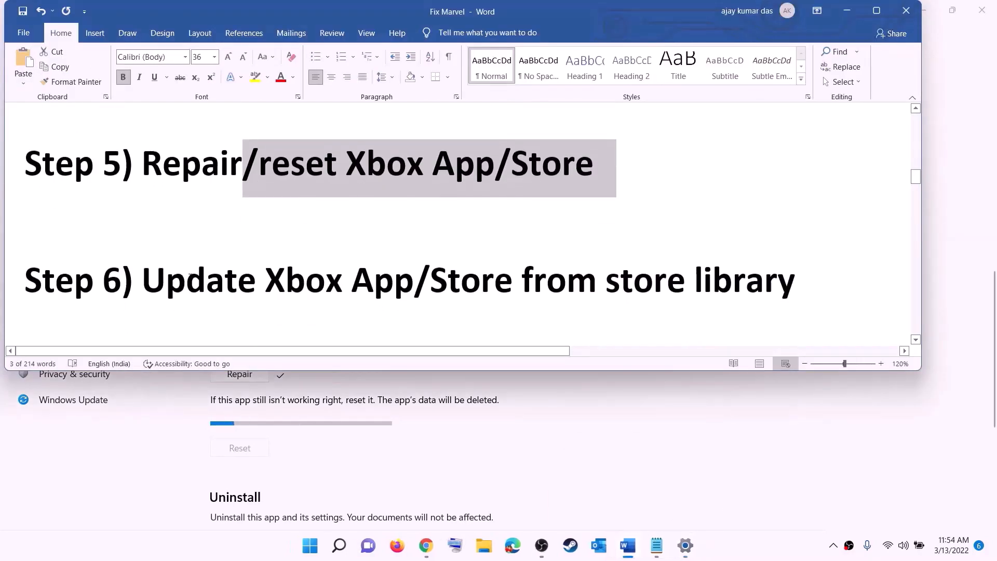
pyautogui.moveTo(142, 283); pyautogui.dragTo(793, 269)
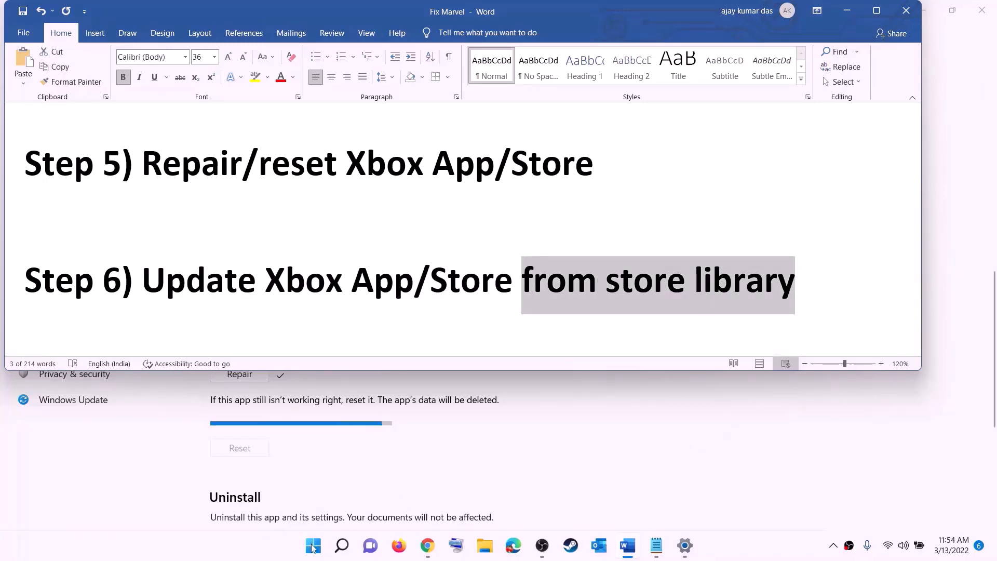
pyautogui.click(312, 546)
pyautogui.write('store')
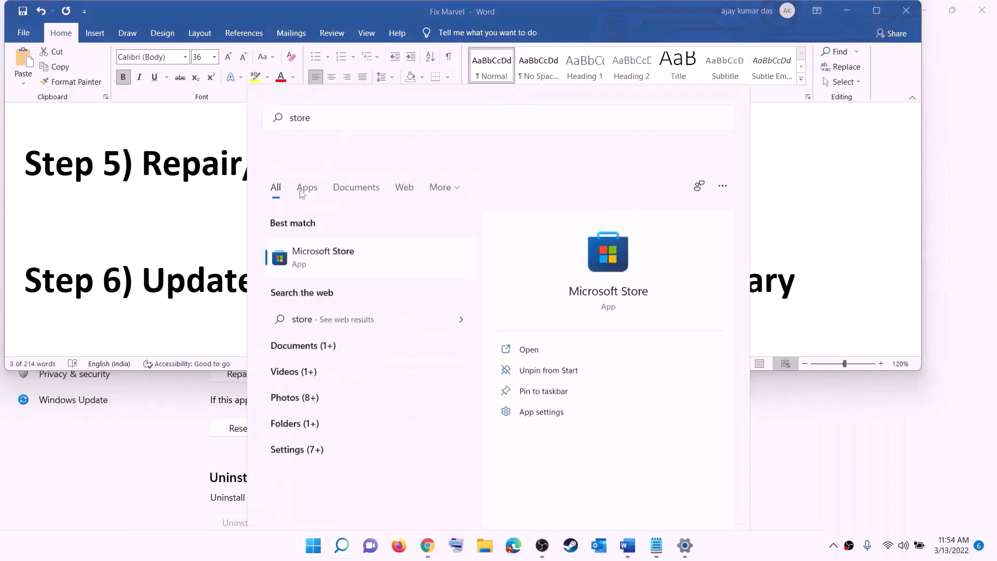
pyautogui.press('Return')
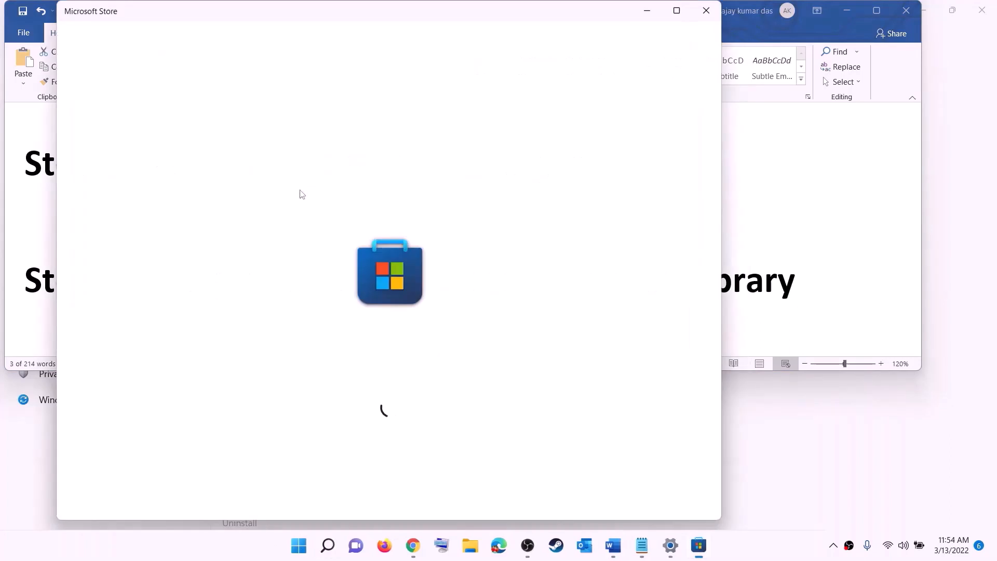
pyautogui.click(675, 10)
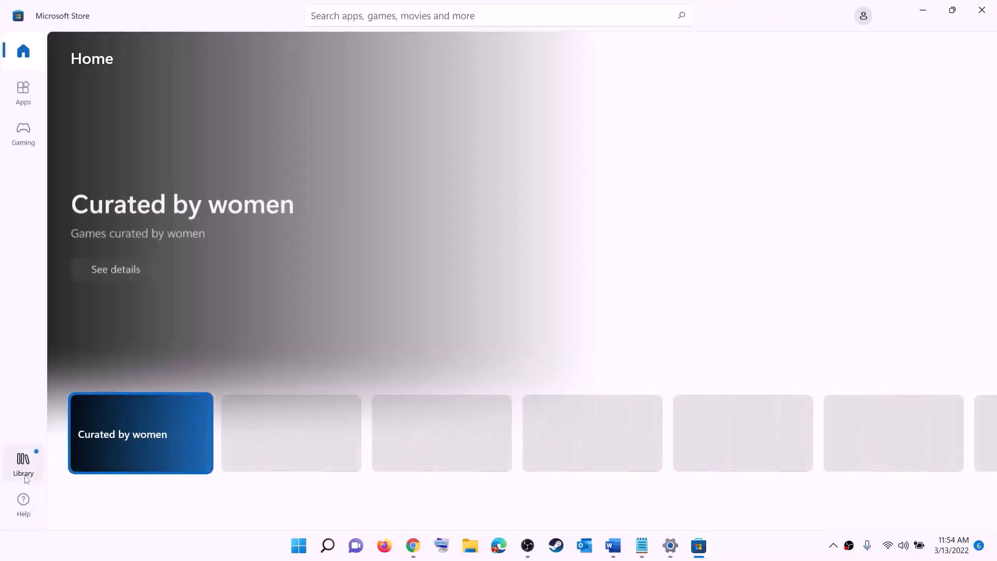
pyautogui.click(25, 469)
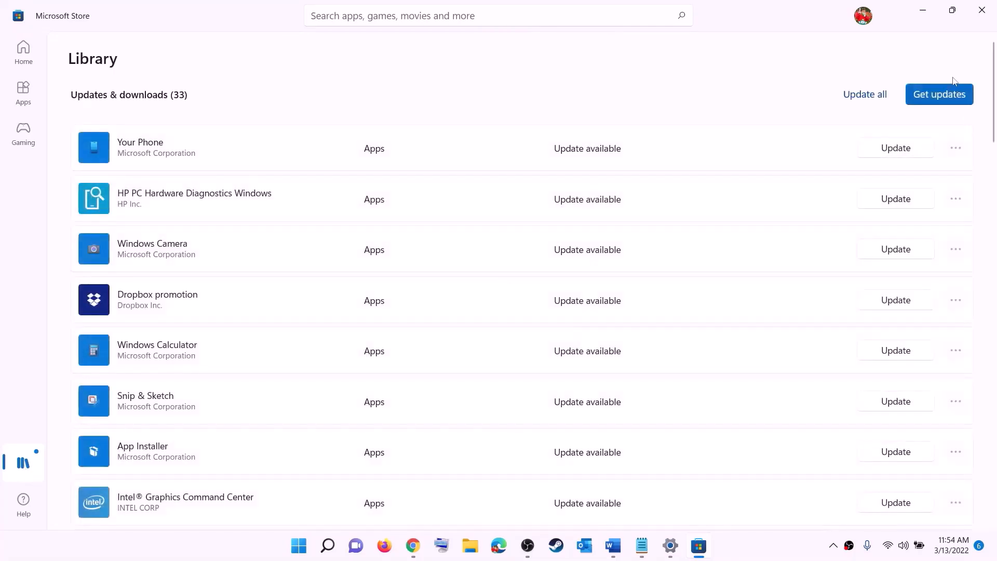
pyautogui.click(917, 95)
# - Minimize the Store and copy the Xbox Identity Provider link from Step 7 of the guide
pyautogui.click(922, 11)
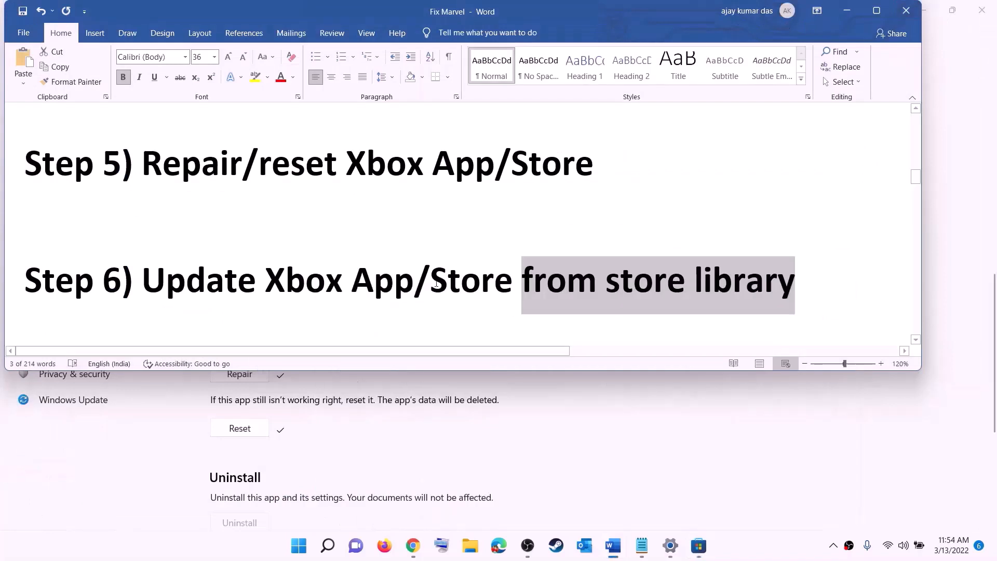
pyautogui.scroll(-3, 197, 301)
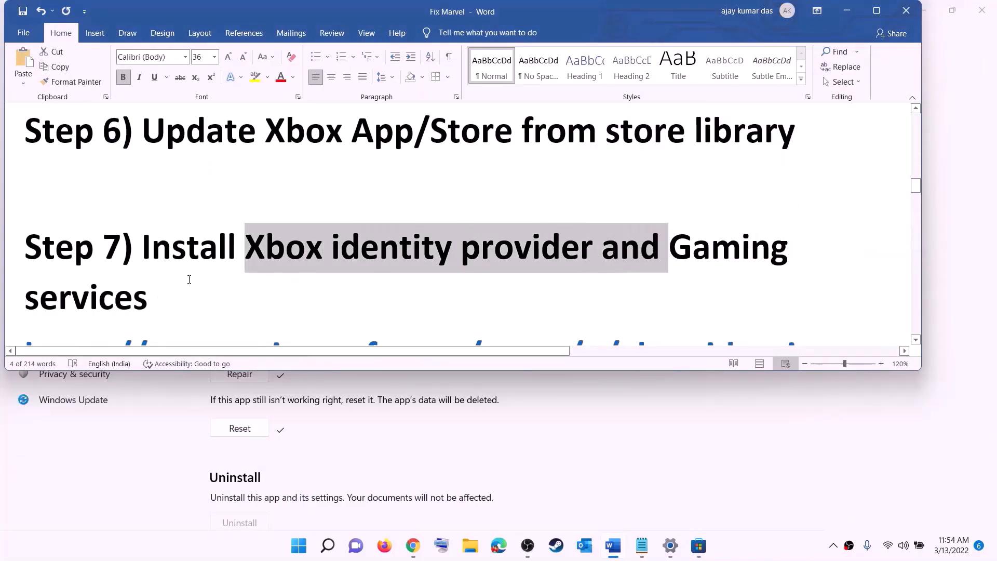
pyautogui.scroll(-6, 189, 279)
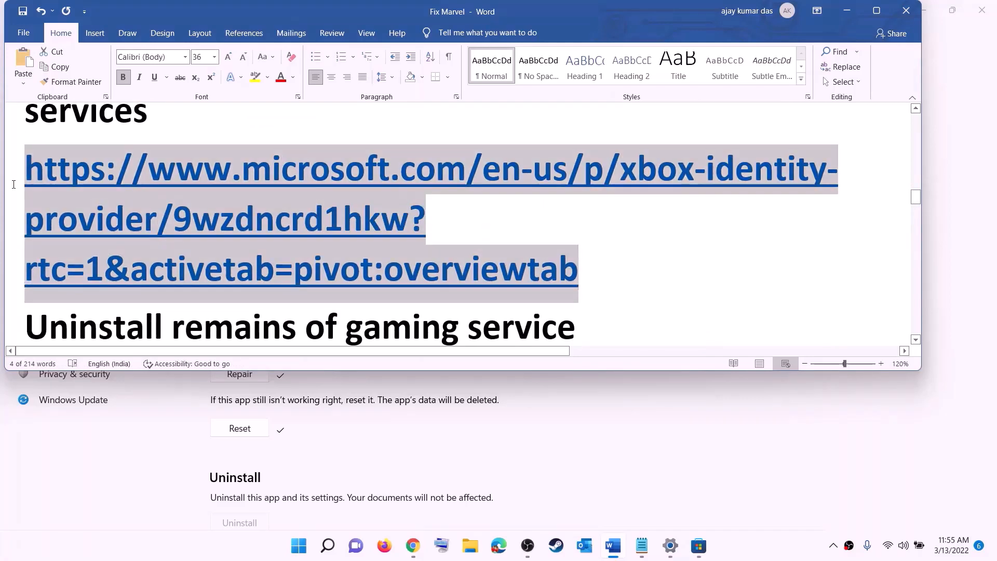
pyautogui.rightClick(169, 206)
pyautogui.click(205, 231)
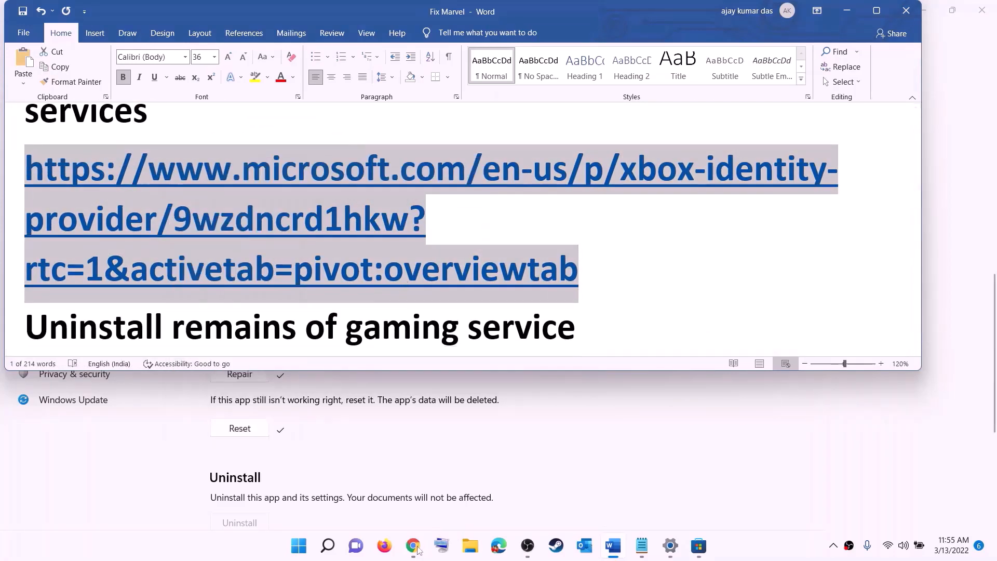
pyautogui.click(418, 547)
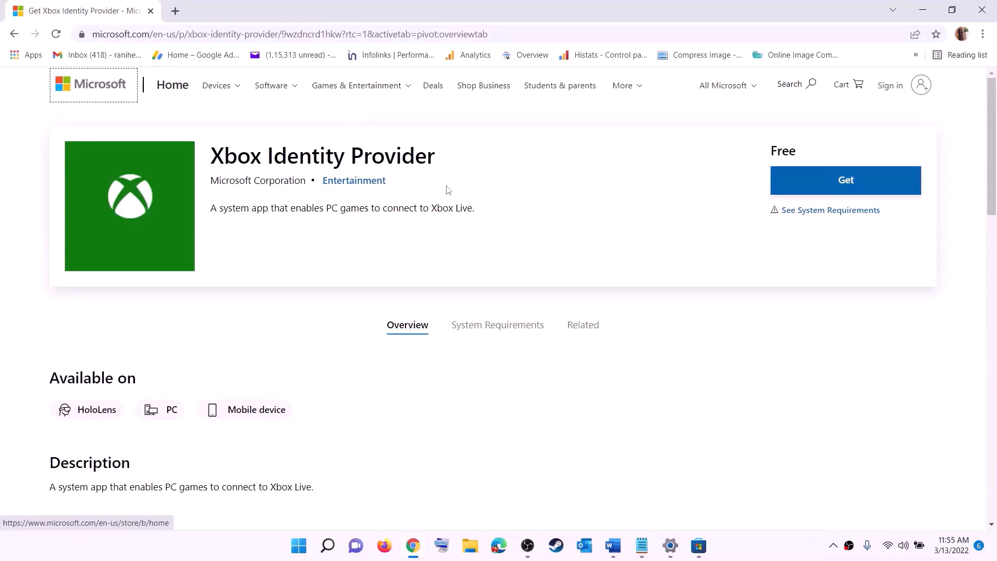
# - Open Xbox Identity Provider in Microsoft Store from its web listing, then return to the Fix Marvel notes
pyautogui.click(843, 185)
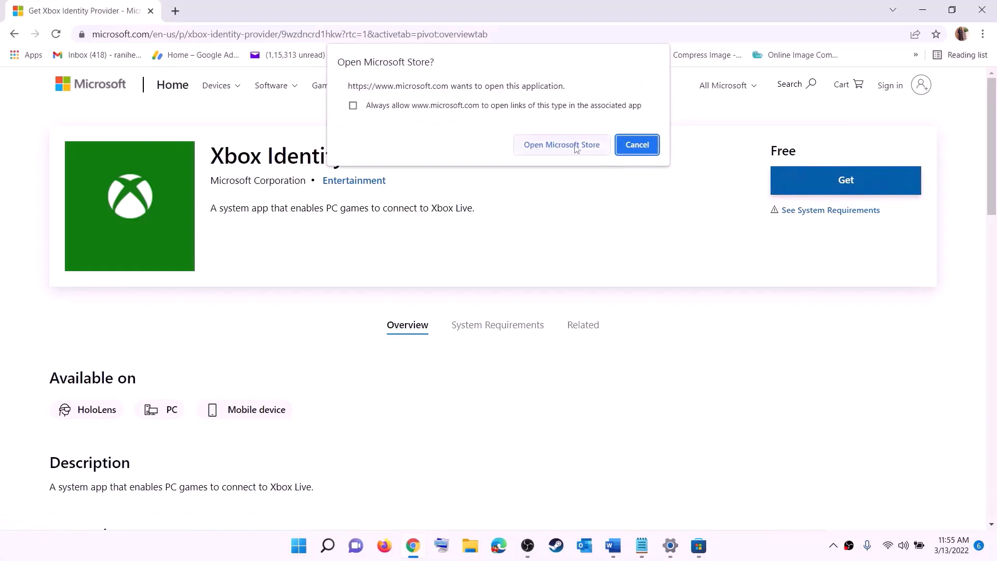
pyautogui.click(554, 147)
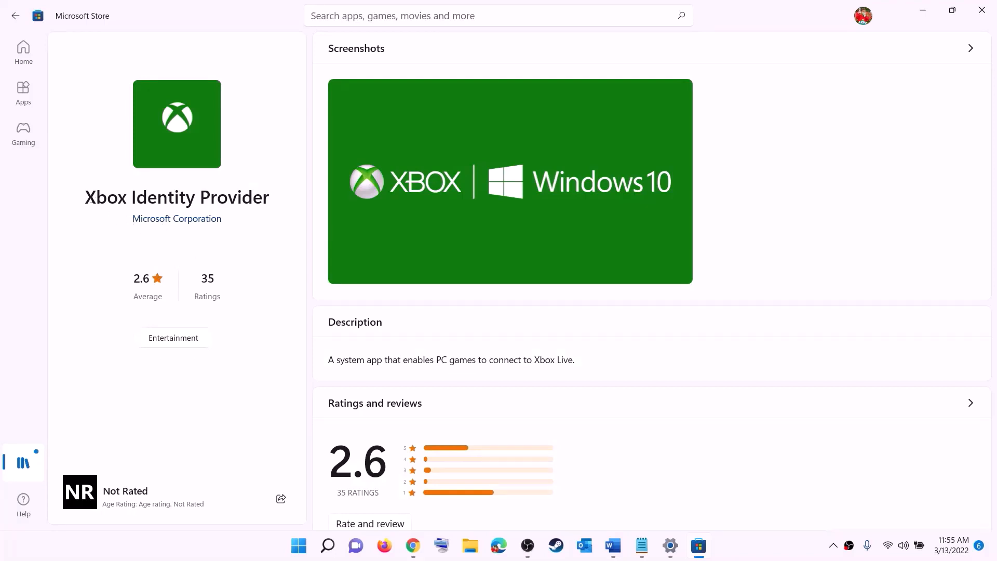
pyautogui.moveTo(90, 199); pyautogui.dragTo(269, 192)
pyautogui.click(176, 252)
pyautogui.hotkey('alt', 'Tab')
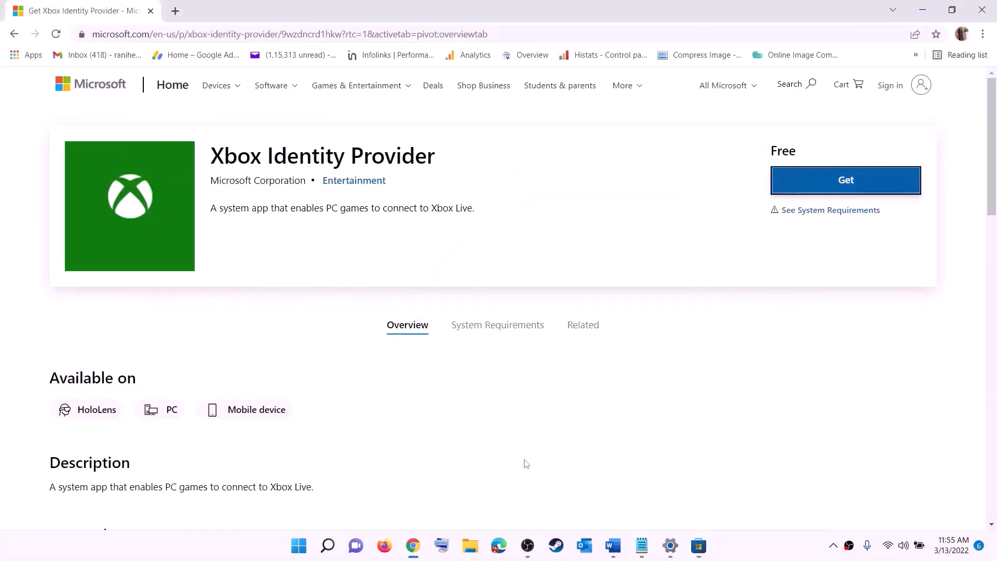
pyautogui.click(612, 545)
# - Run the Microsoft.GamingServices remove-AppxPackage -allusers command in an administrator PowerShell window
pyautogui.scroll(-3, 300, 255)
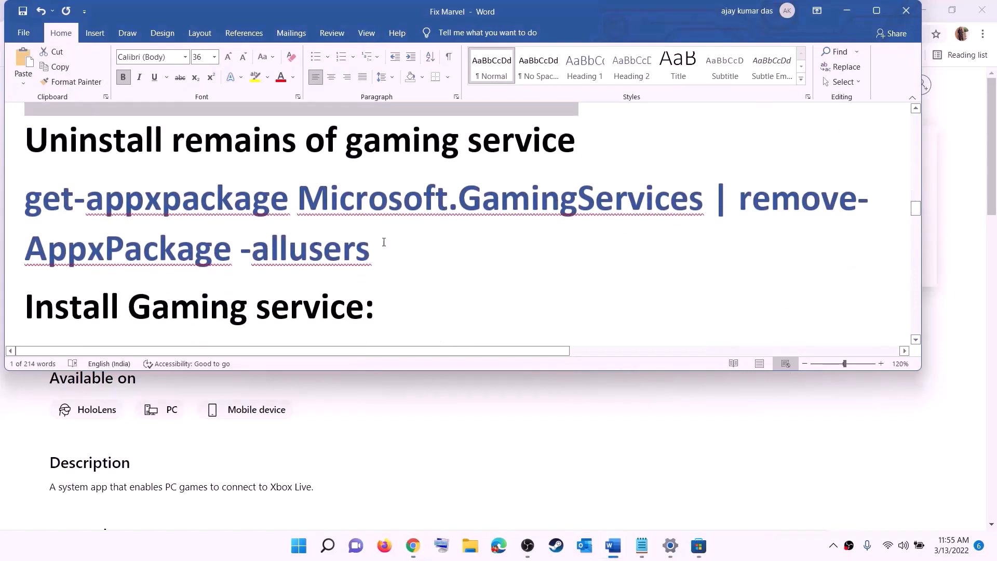
pyautogui.moveTo(369, 249); pyautogui.dragTo(26, 200)
pyautogui.rightClick(108, 220)
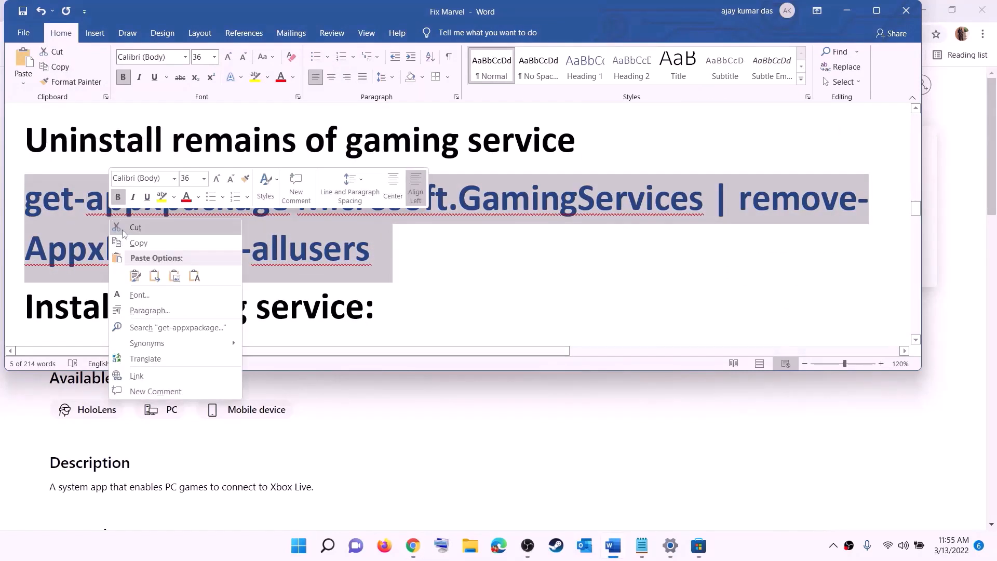
pyautogui.click(148, 244)
pyautogui.click(299, 546)
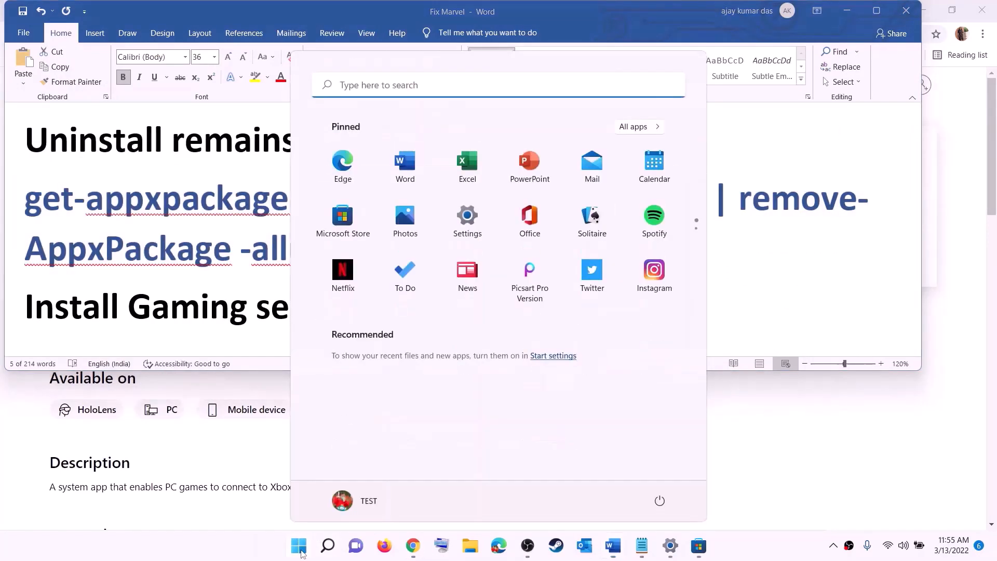
pyautogui.write('powers')
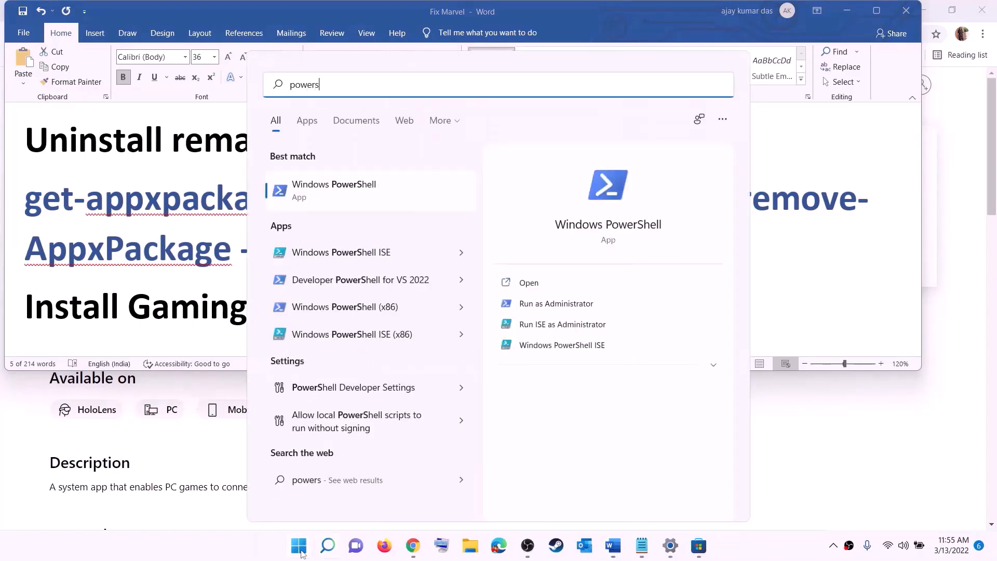
pyautogui.write('hell')
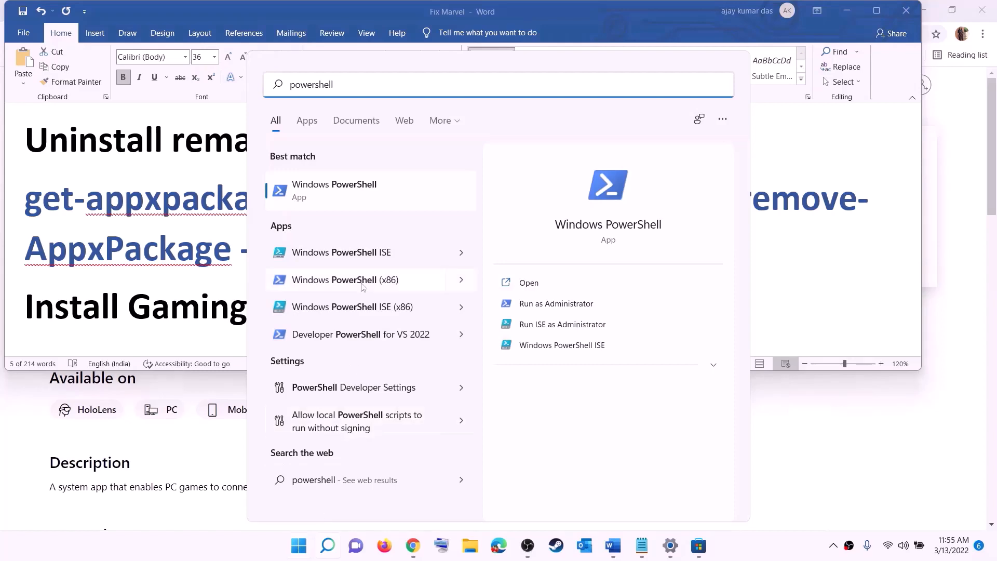
pyautogui.rightClick(342, 199)
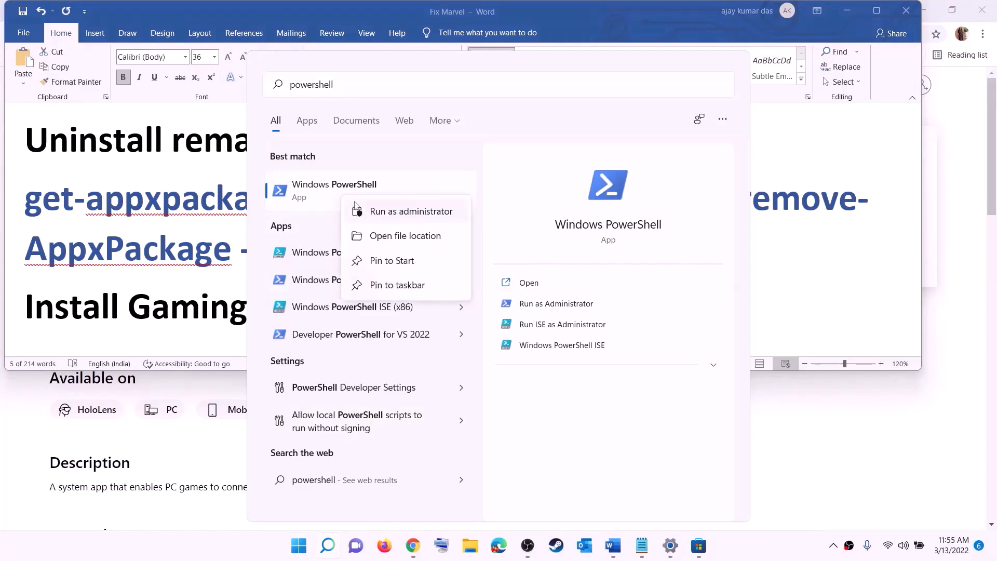
pyautogui.click(417, 217)
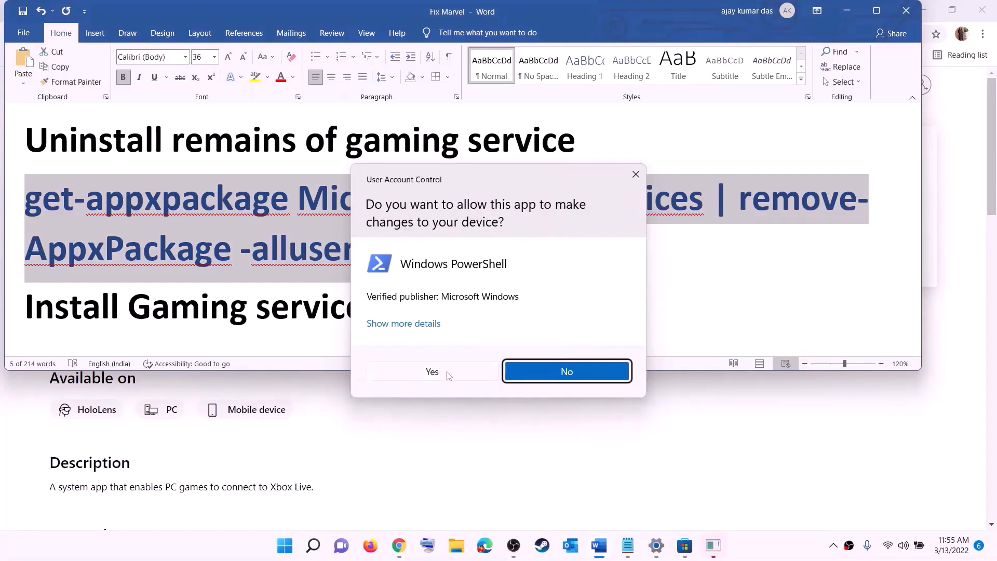
pyautogui.click(434, 372)
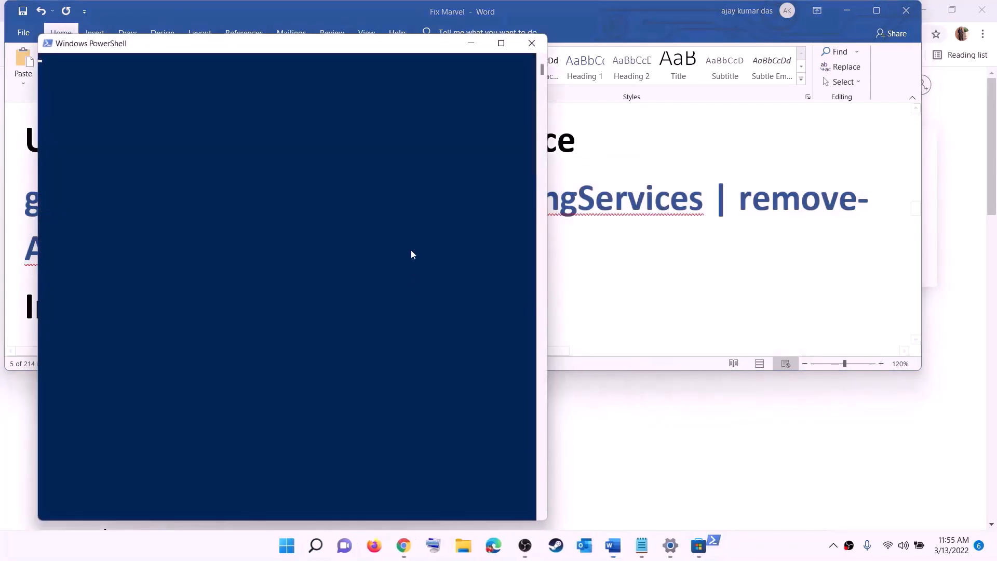
pyautogui.moveTo(450, 106); pyautogui.dragTo(464, 113)
pyautogui.hotkey('ctrl', 'v')
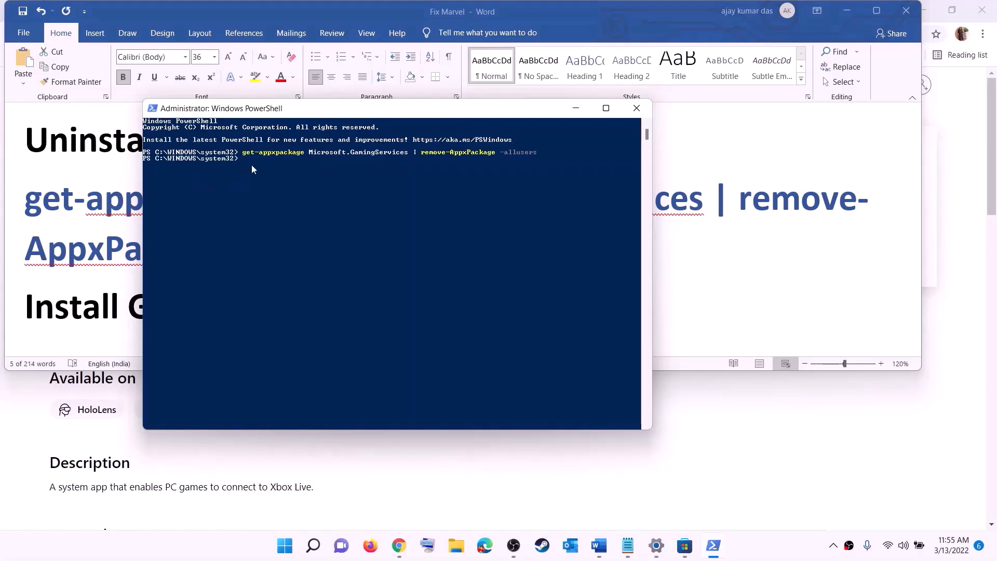
# - Copy the start ms-windows-store Gaming Services command from Word and run it in PowerShell
pyautogui.hotkey('alt', 'Tab')
pyautogui.scroll(-3, 342, 246)
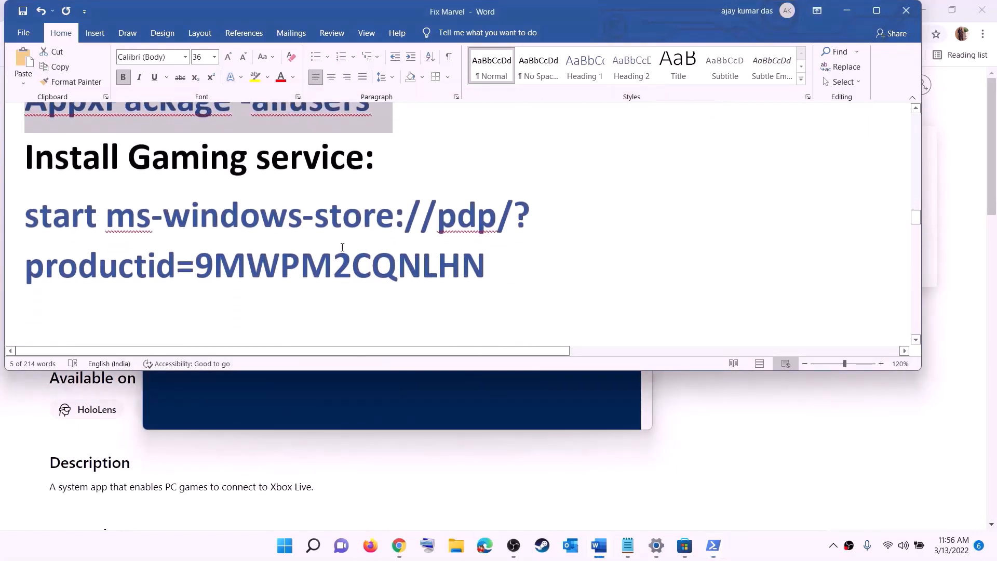
pyautogui.tripleClick(108, 234)
pyautogui.rightClick(109, 235)
pyautogui.click(127, 258)
pyautogui.hotkey('alt', 'Tab')
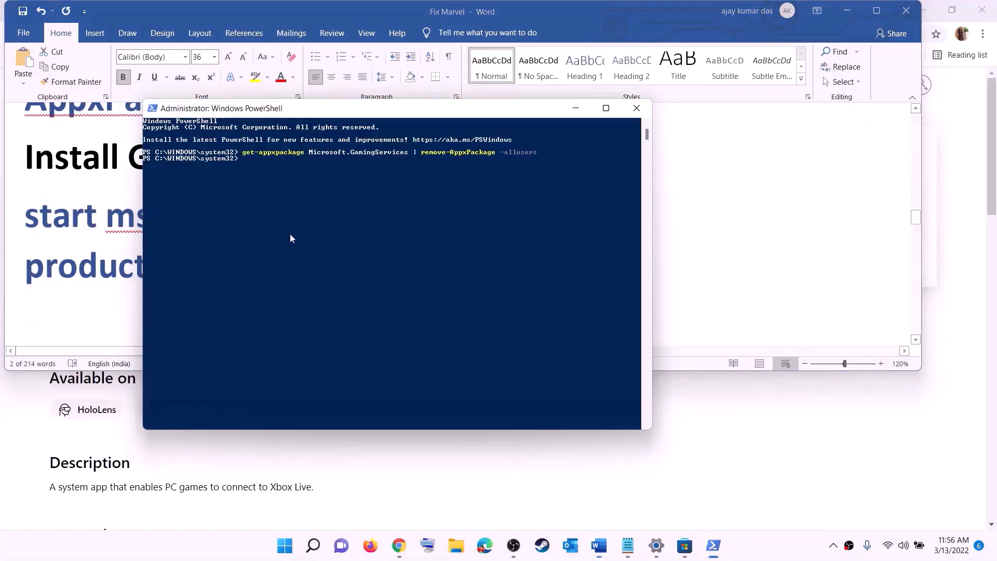
pyautogui.rightClick(297, 223)
pyautogui.press('Return')
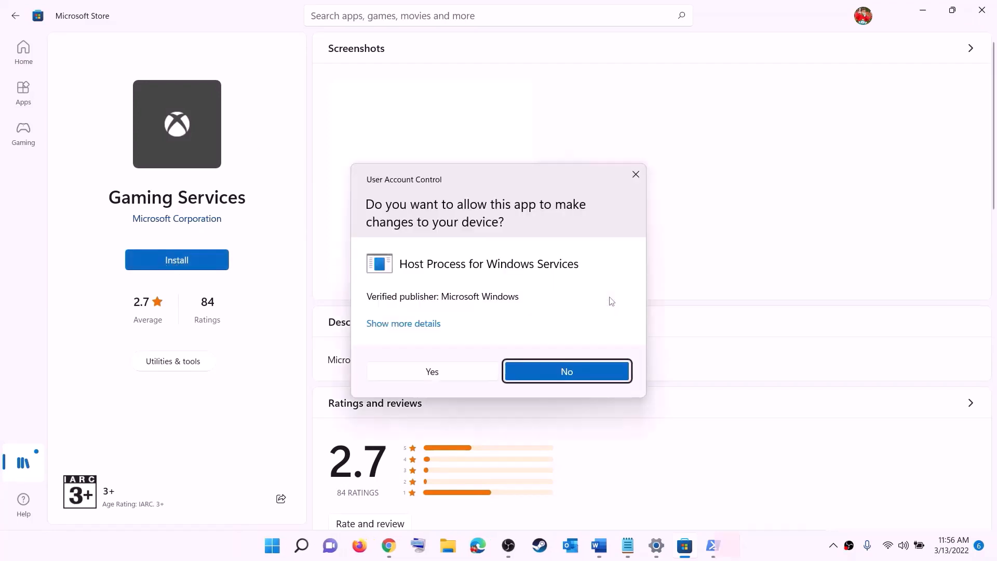
# - Approve the Gaming Services install so its download starts, then return to the Word notes
pyautogui.click(441, 373)
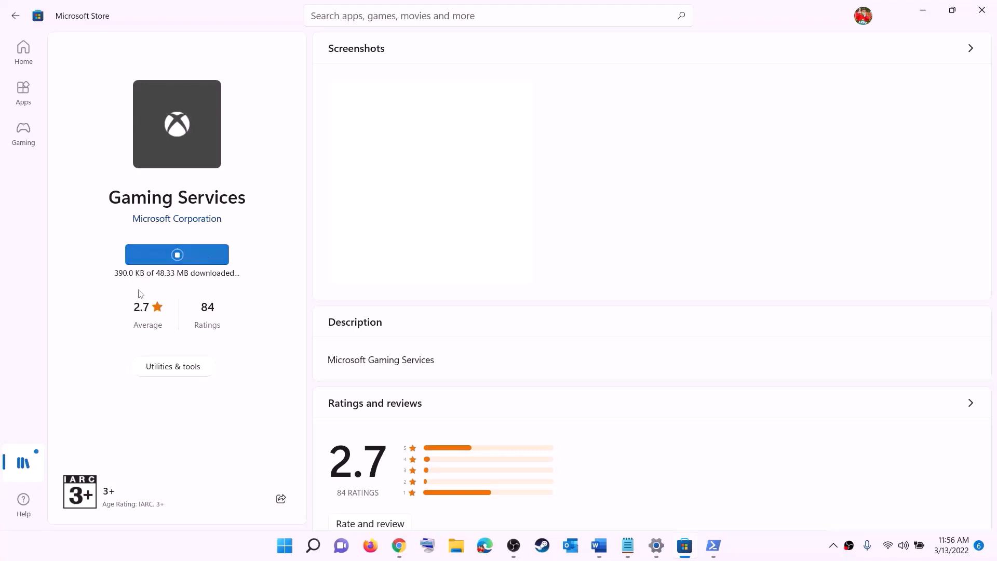
pyautogui.click(599, 545)
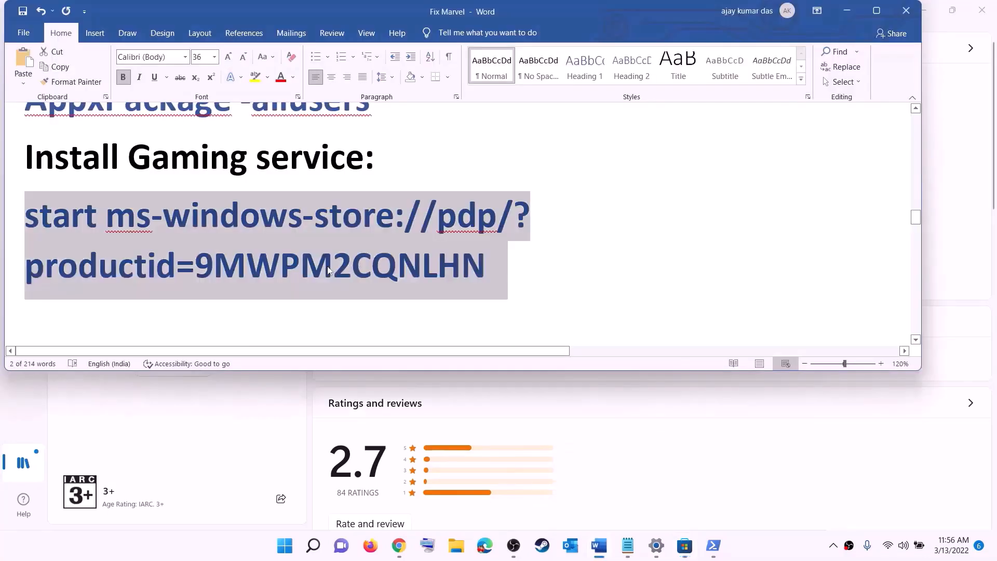
# - Open the Services console and apply Automatic startup to the IP Helper service
pyautogui.scroll(-5, 330, 267)
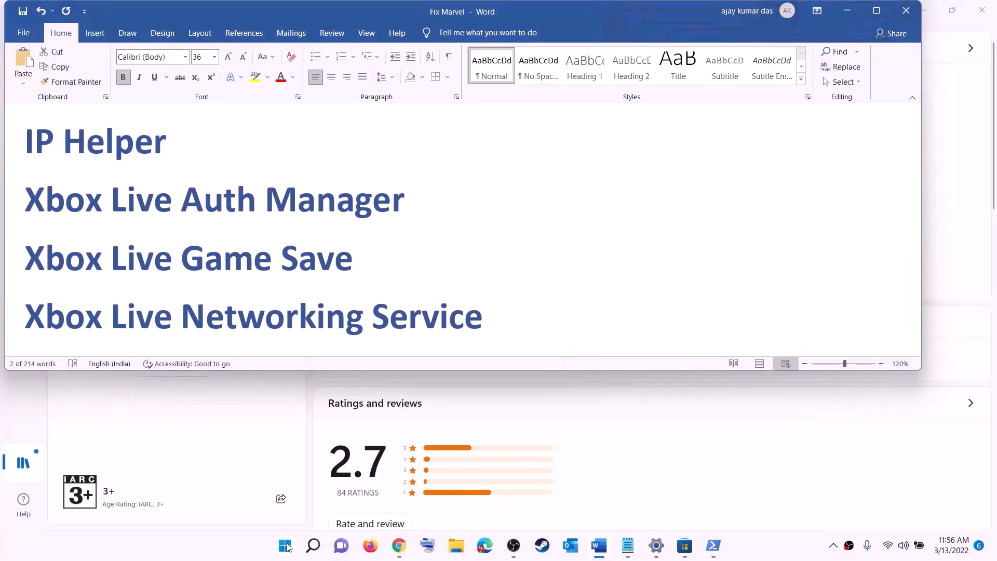
pyautogui.click(287, 547)
pyautogui.write('serv')
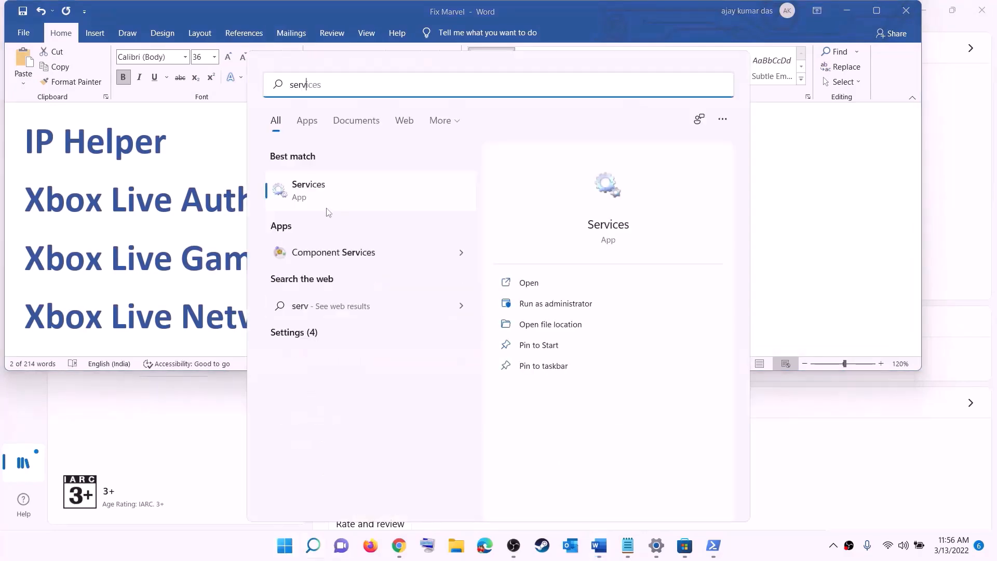
pyautogui.write('ic')
pyautogui.click(276, 194)
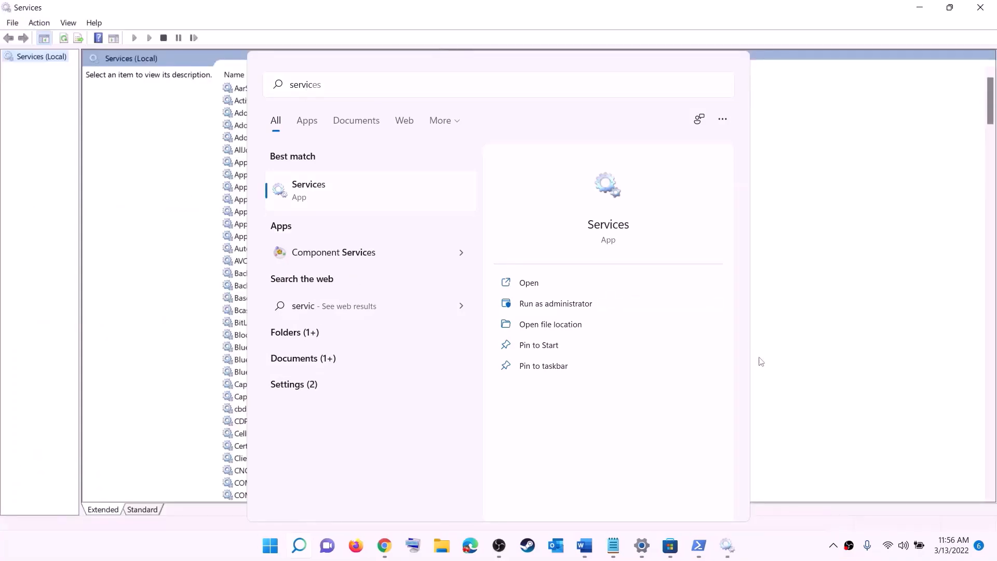
pyautogui.click(287, 310)
pyautogui.press('i')
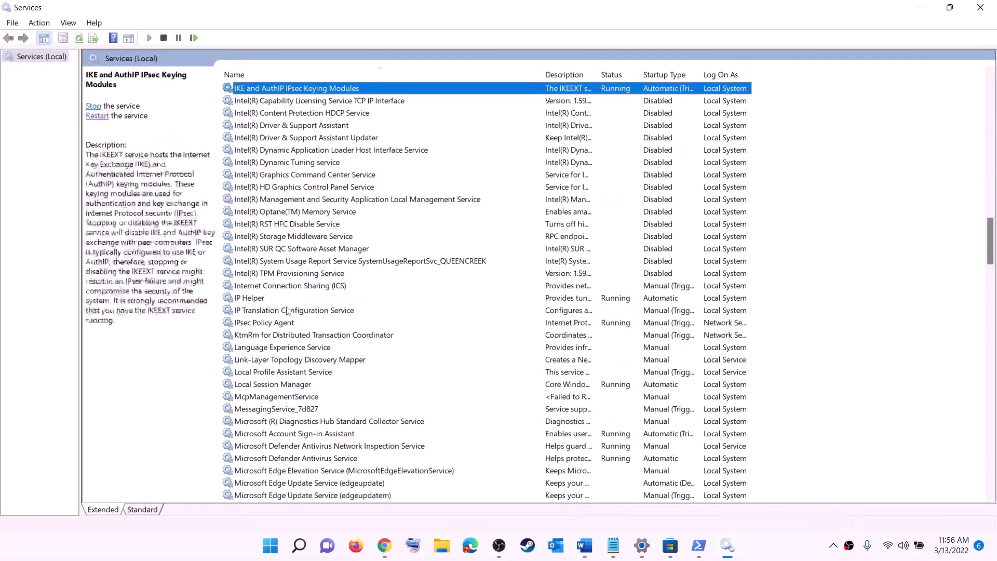
pyautogui.click(273, 300)
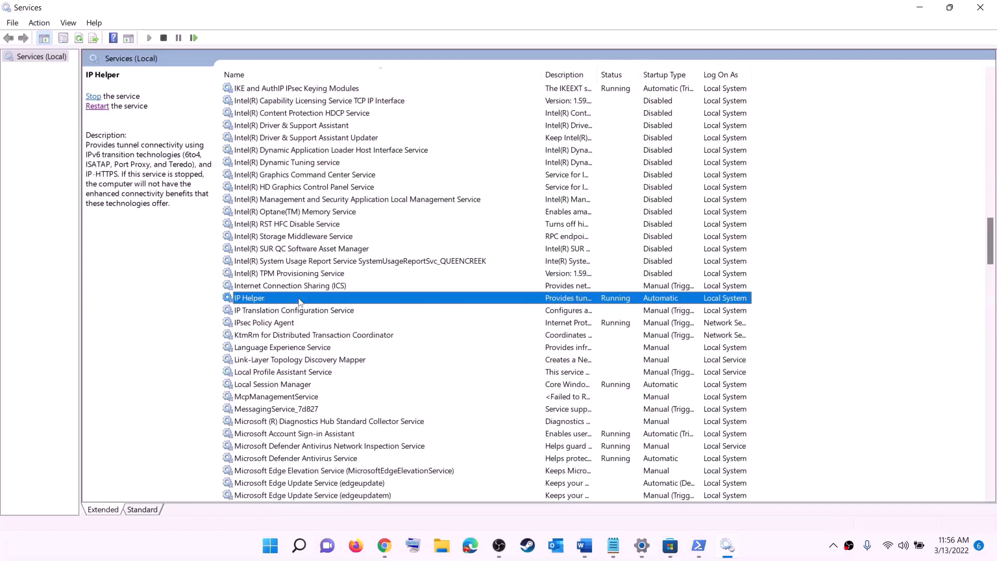
pyautogui.doubleClick(298, 300)
pyautogui.click(458, 260)
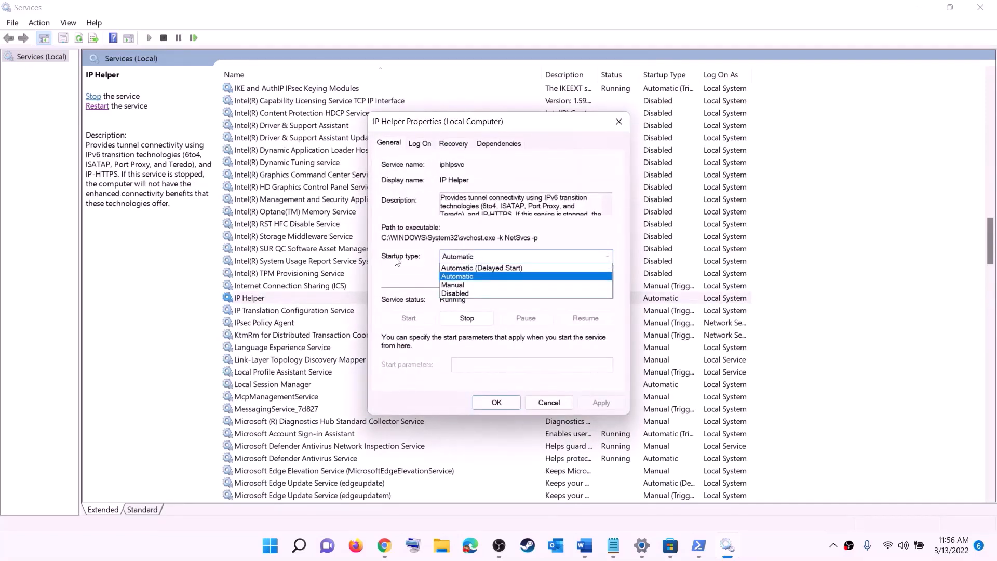
pyautogui.click(461, 276)
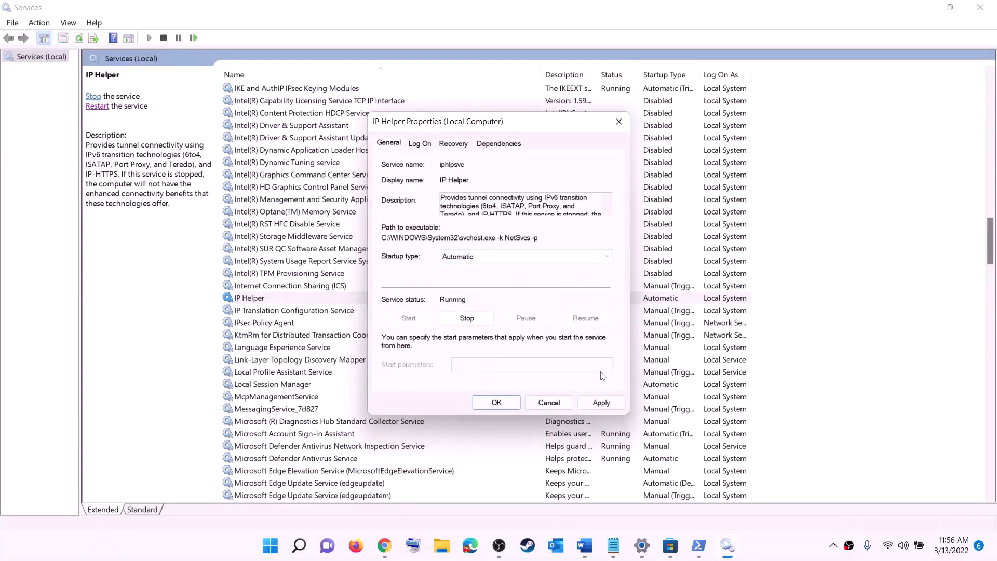
pyautogui.click(590, 404)
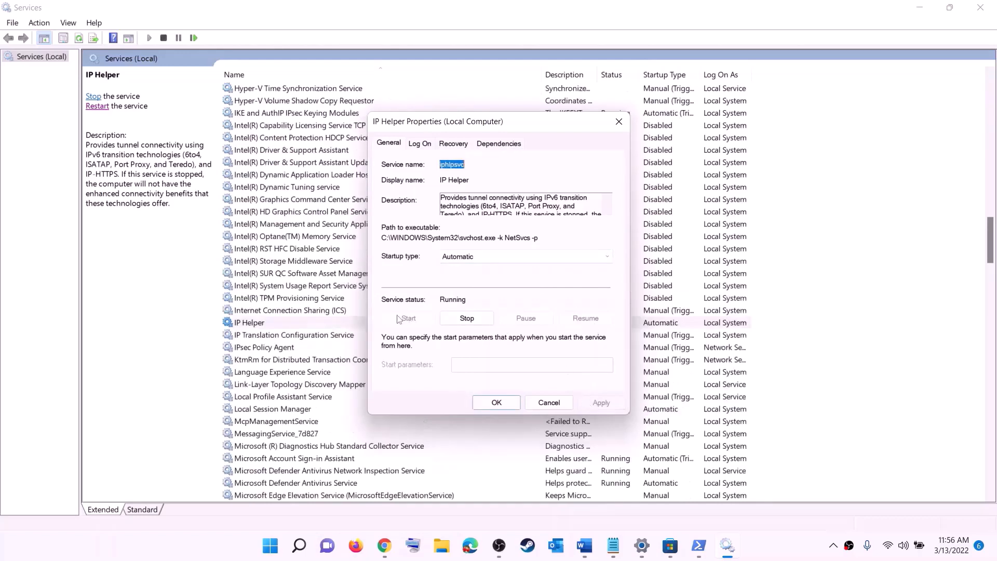
pyautogui.click(513, 400)
# - Apply Automatic startup to Xbox Accessory Management Service and Xbox Live Auth Manager
pyautogui.click(308, 375)
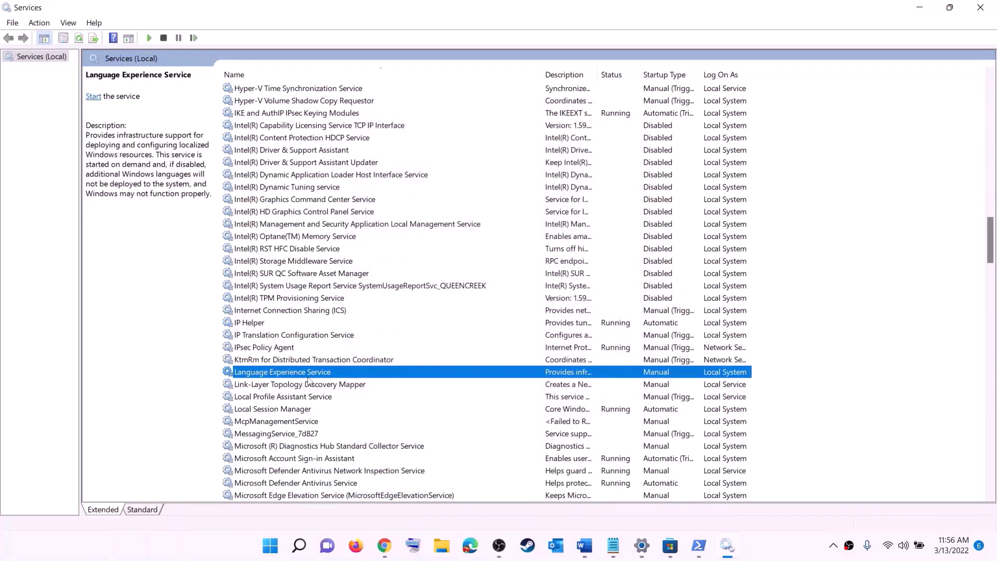
pyautogui.press('x')
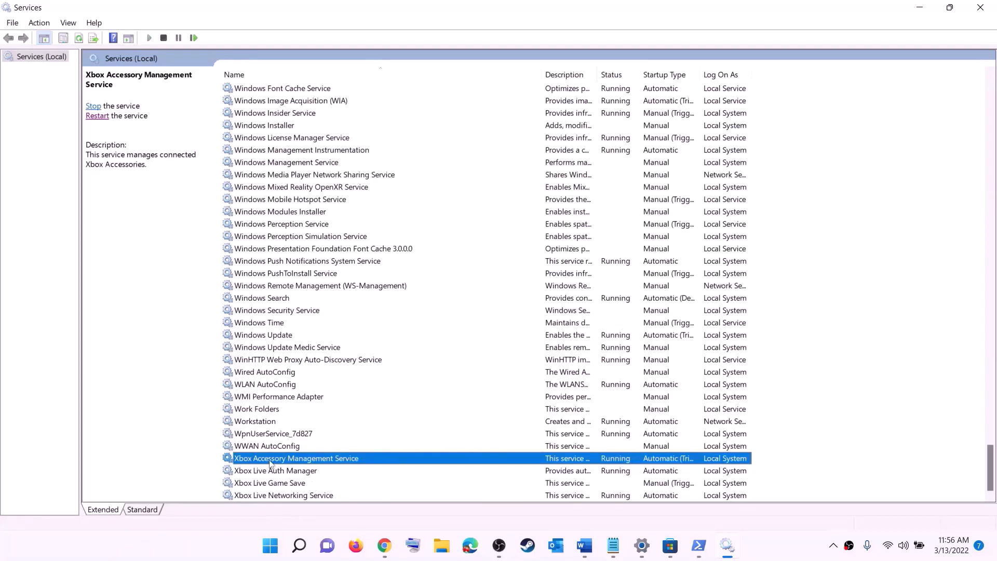
pyautogui.doubleClick(274, 460)
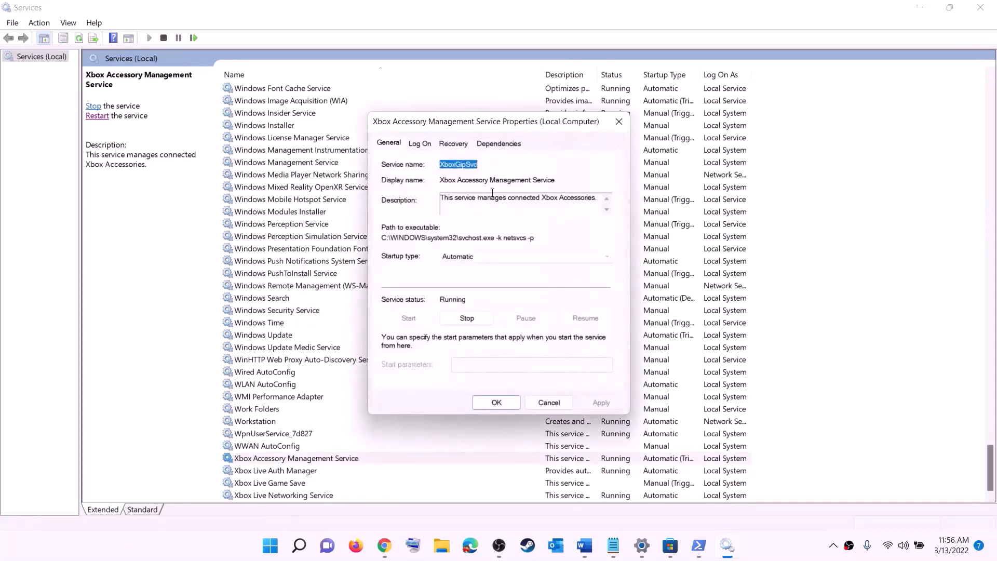
pyautogui.click(472, 257)
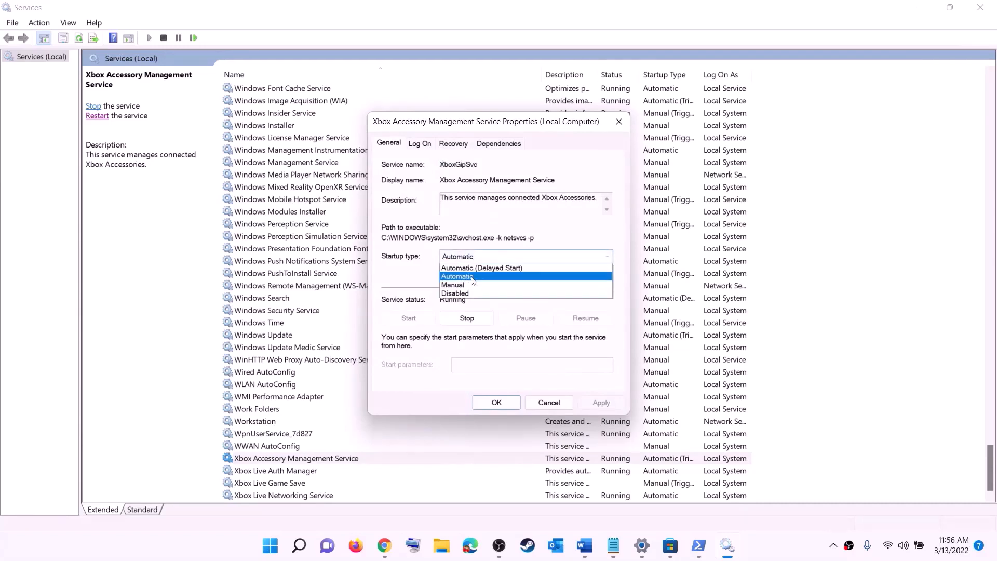
pyautogui.click(474, 278)
pyautogui.click(587, 403)
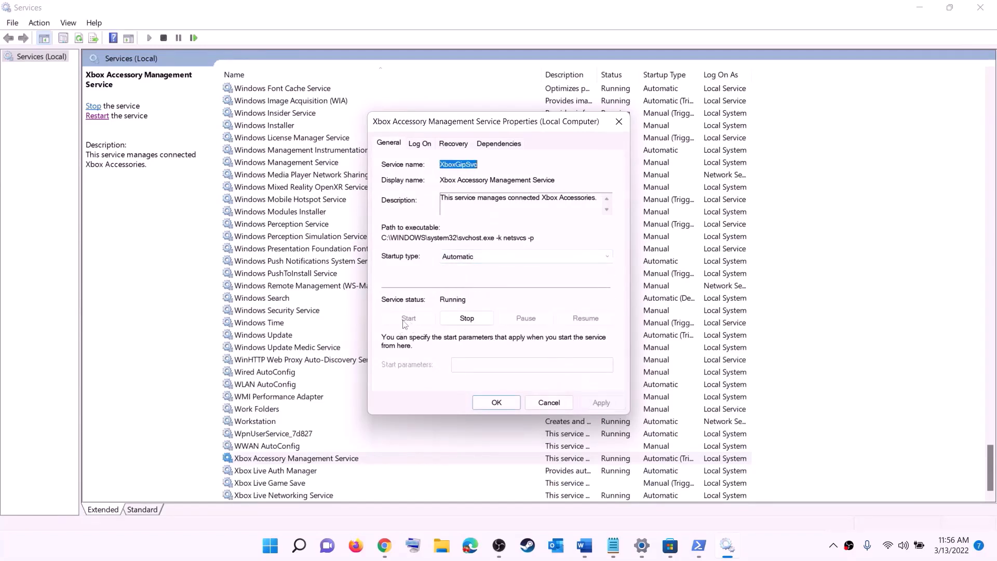
pyautogui.click(496, 403)
pyautogui.doubleClick(267, 472)
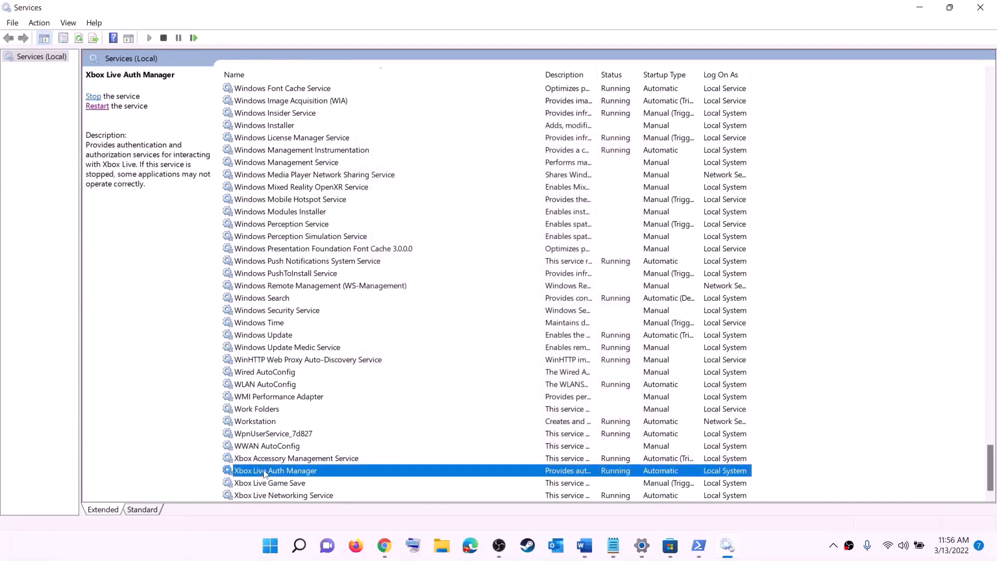
pyautogui.click(493, 273)
pyautogui.click(493, 295)
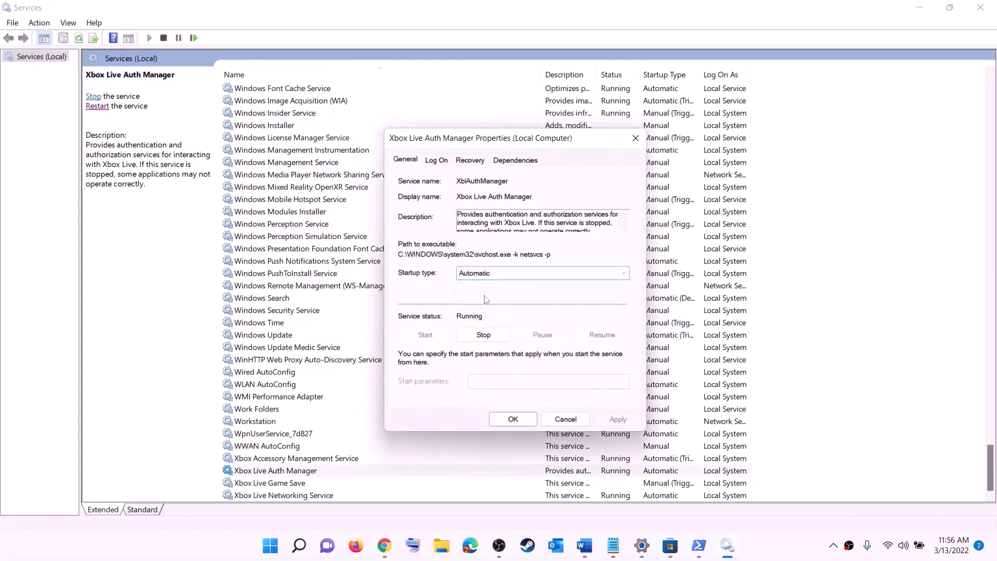
pyautogui.click(617, 419)
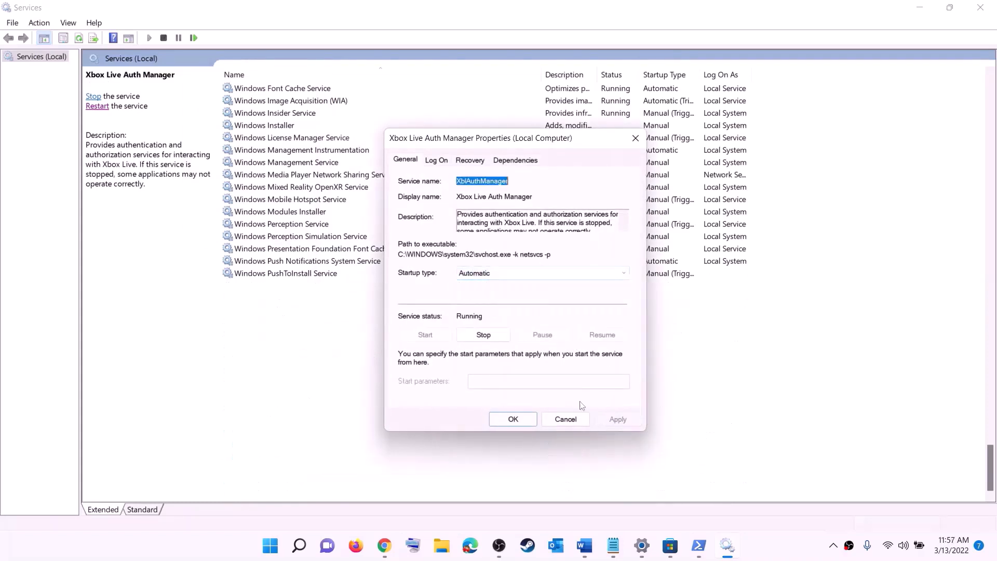
pyautogui.click(513, 419)
# - Set Xbox Live Game Save to Automatic and start it; keep Xbox Live Networking Service Automatic
pyautogui.doubleClick(278, 483)
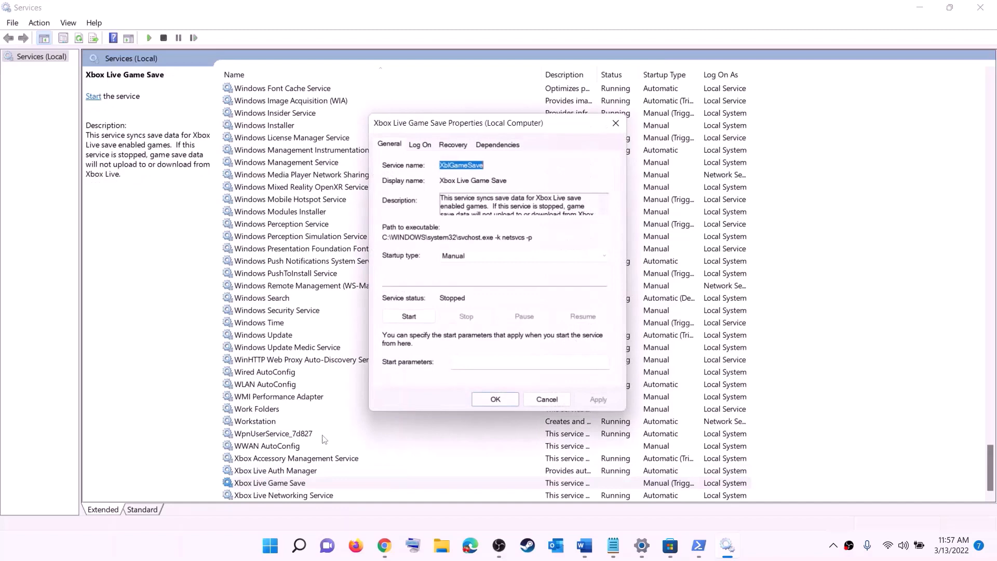
pyautogui.click(495, 262)
pyautogui.click(494, 275)
pyautogui.click(601, 402)
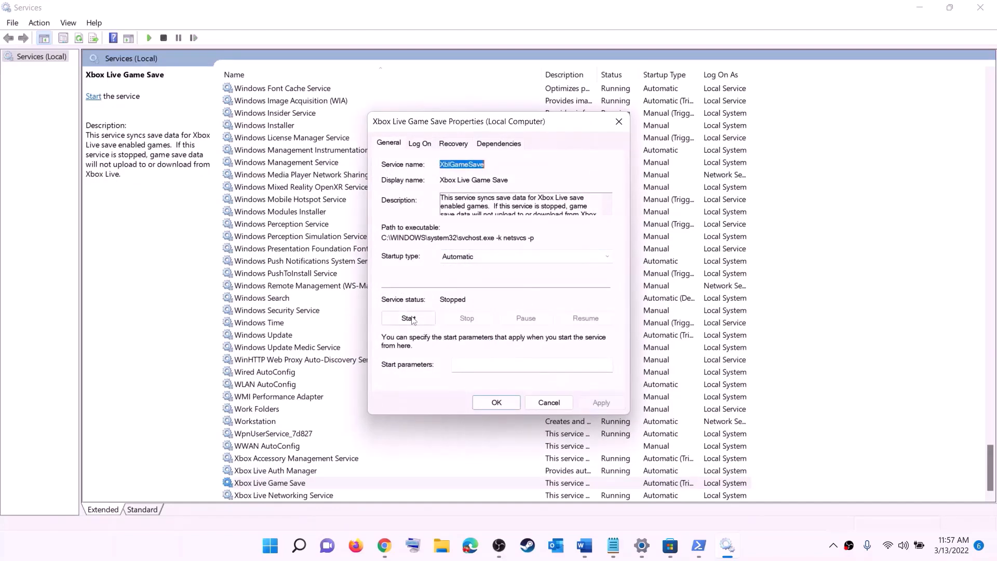
pyautogui.click(410, 317)
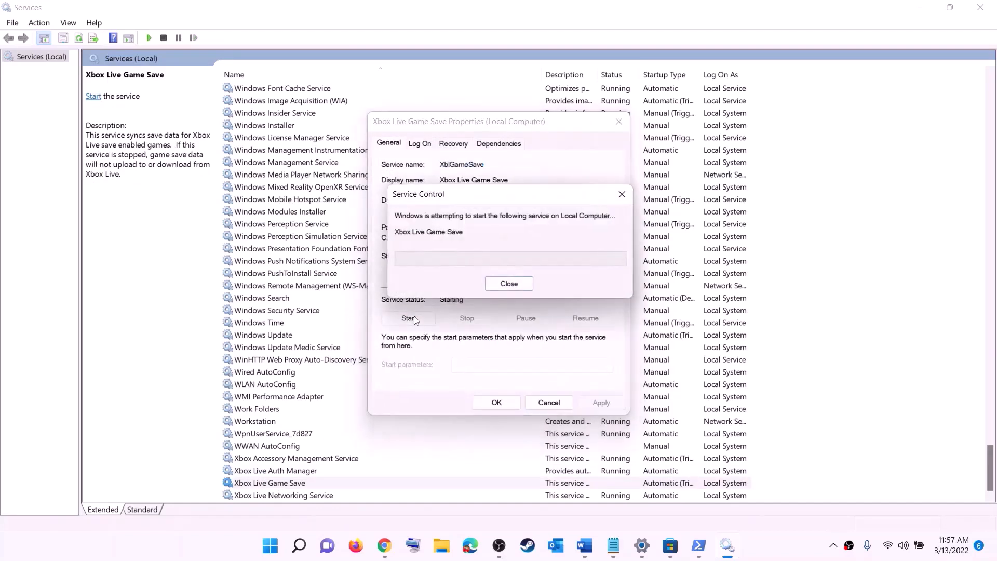
pyautogui.click(515, 405)
pyautogui.doubleClick(290, 495)
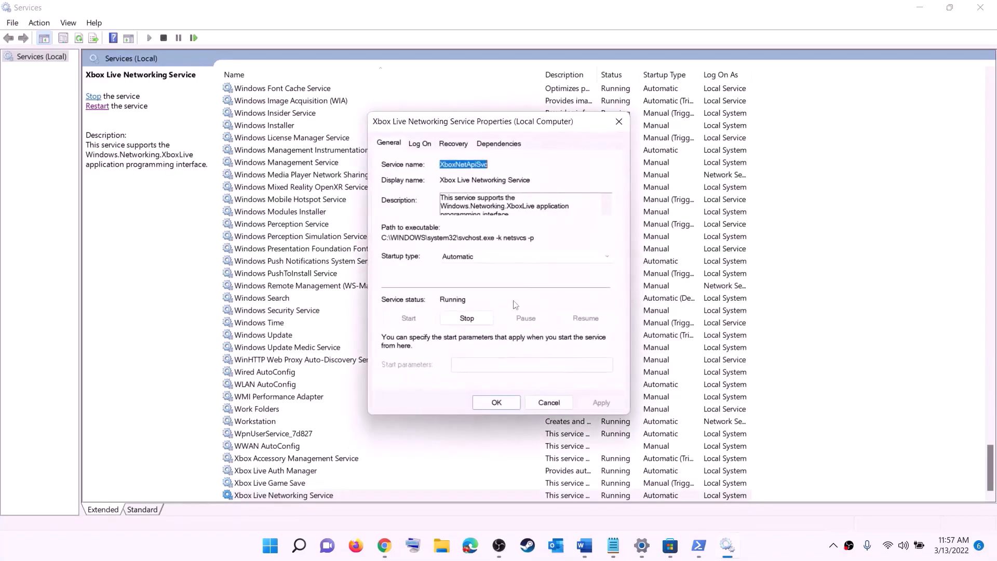
pyautogui.click(480, 257)
pyautogui.click(483, 274)
pyautogui.click(484, 402)
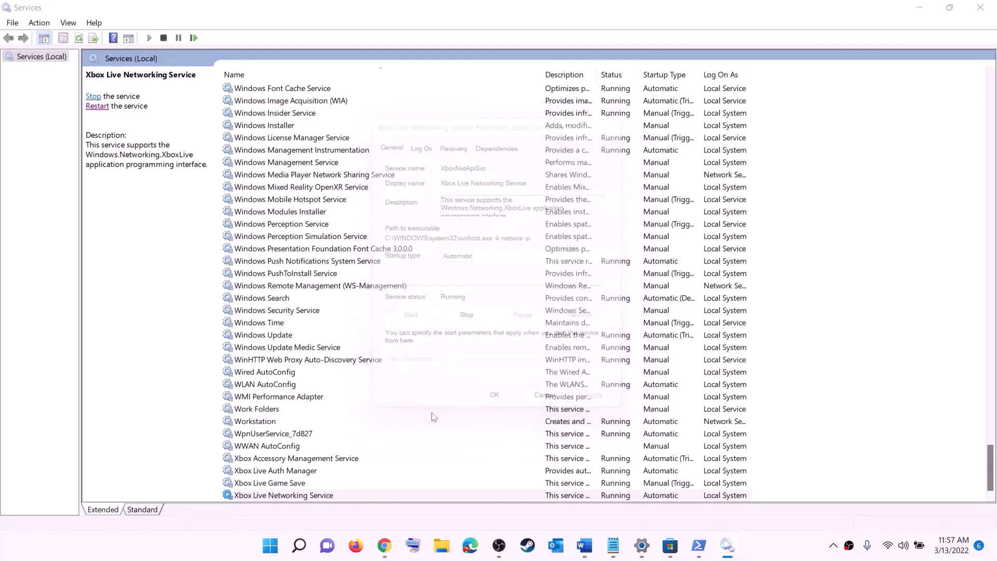
# - Set Windows Update's startup type to Automatic (Delayed Start)
pyautogui.click(289, 337)
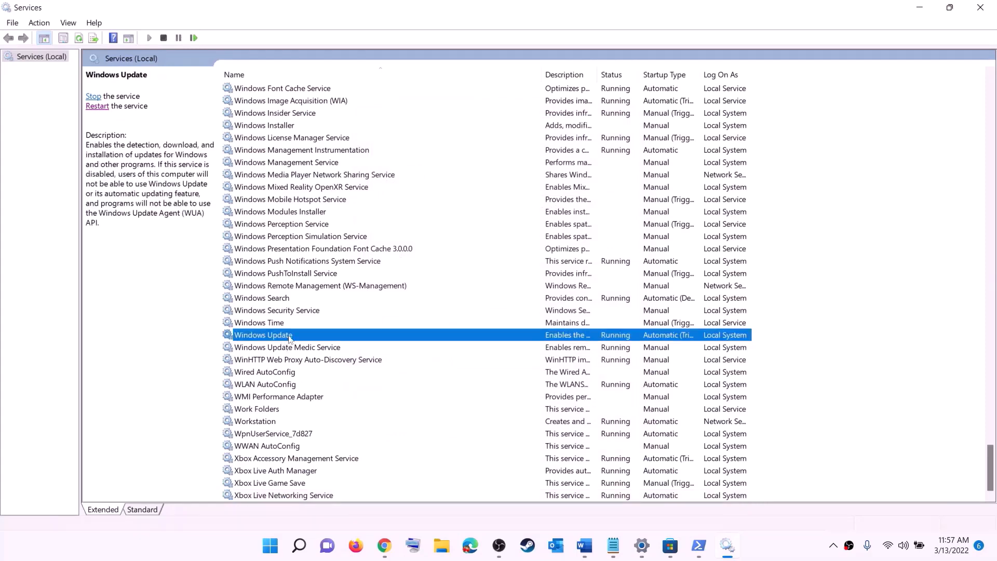
pyautogui.doubleClick(464, 340)
pyautogui.click(520, 256)
pyautogui.click(472, 275)
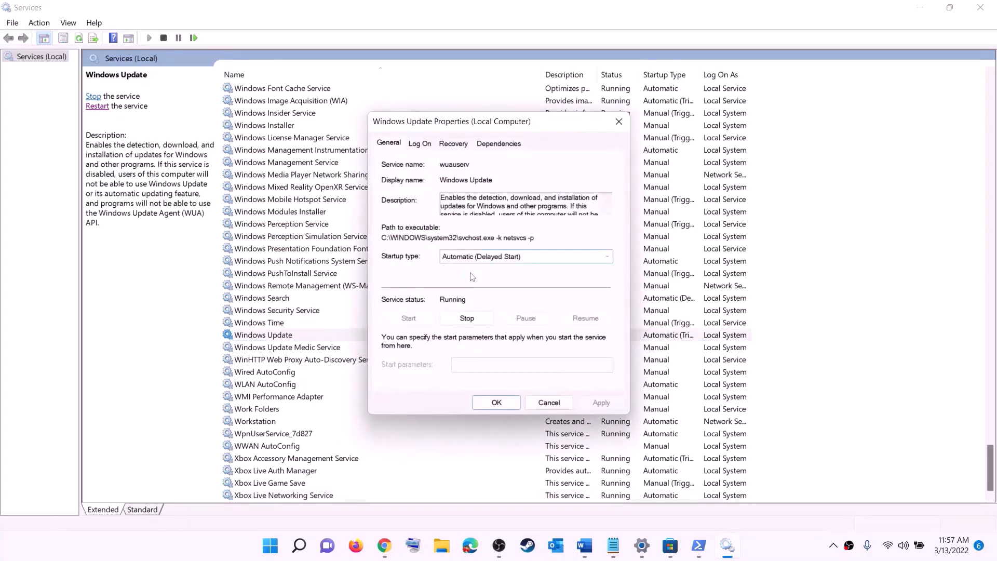
pyautogui.click(601, 402)
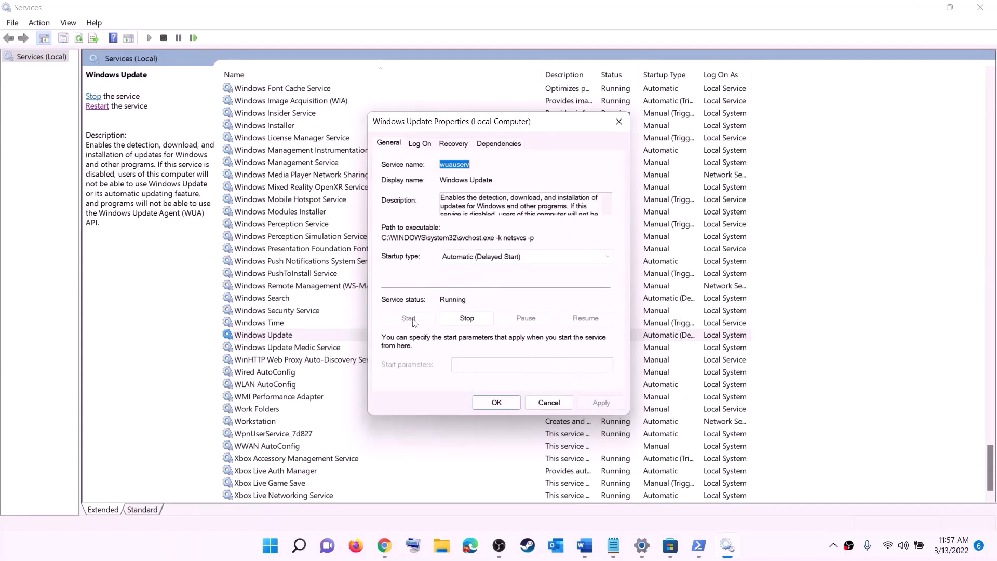
pyautogui.click(496, 403)
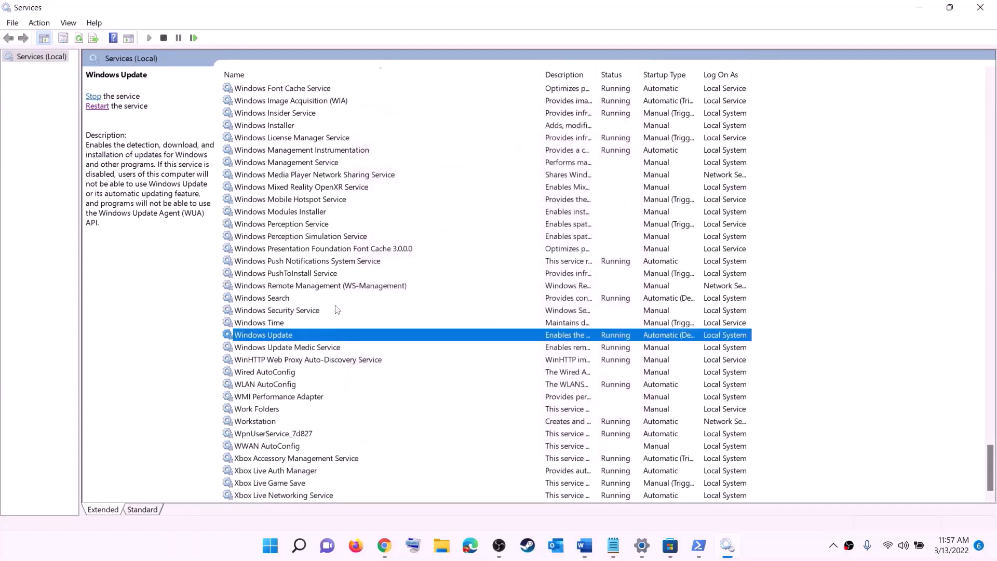
pyautogui.click(329, 286)
# - Stop both Gaming Services entries in the Services list
pyautogui.press('g')
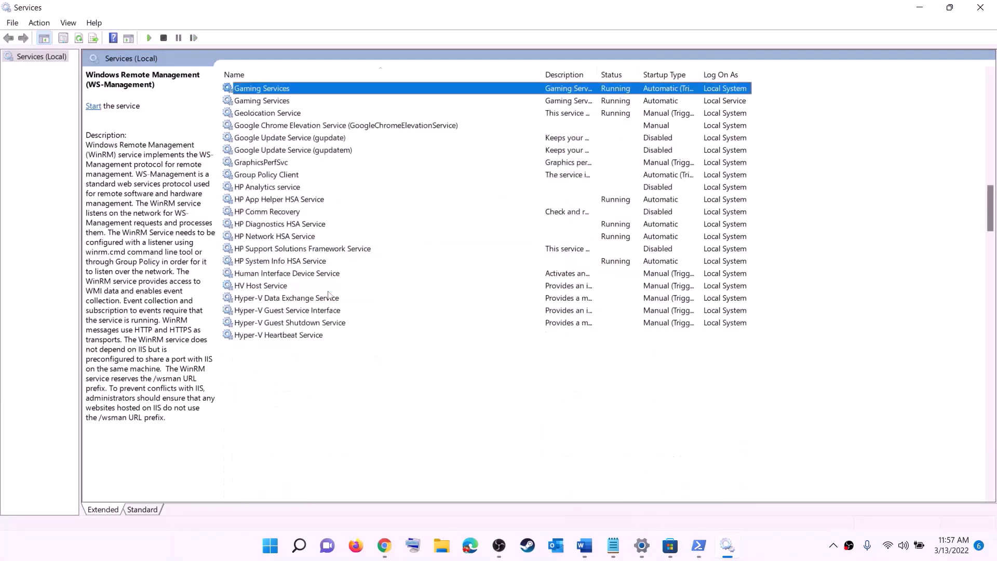
pyautogui.scroll(4, 679, 275)
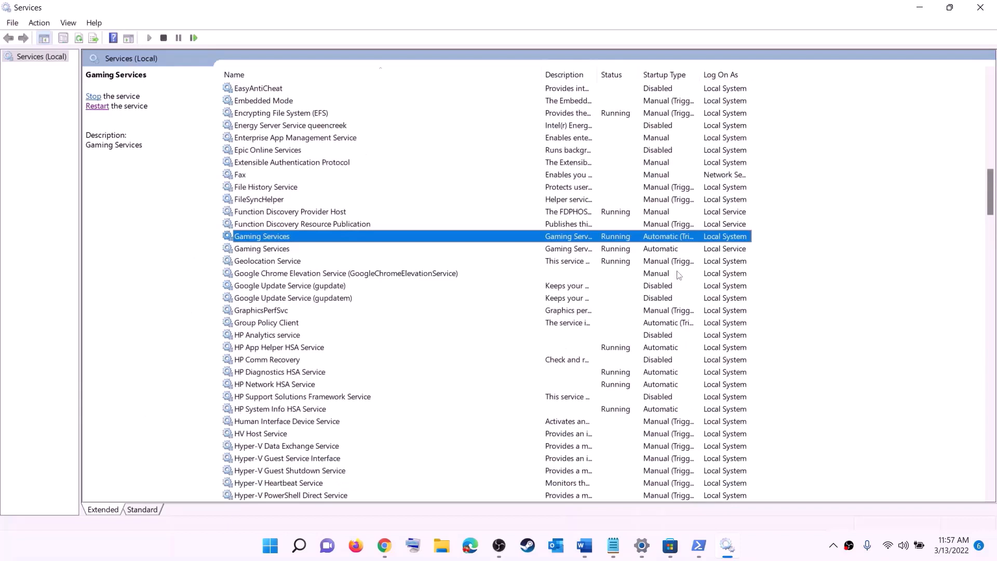
pyautogui.click(623, 253)
pyautogui.click(623, 240)
pyautogui.click(622, 251)
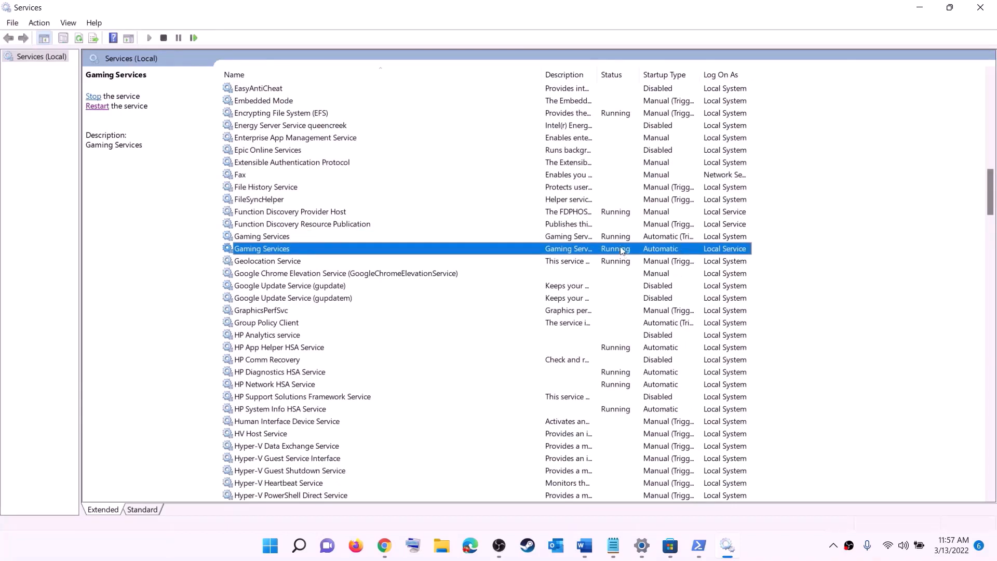
pyautogui.click(619, 238)
pyautogui.rightClick(615, 240)
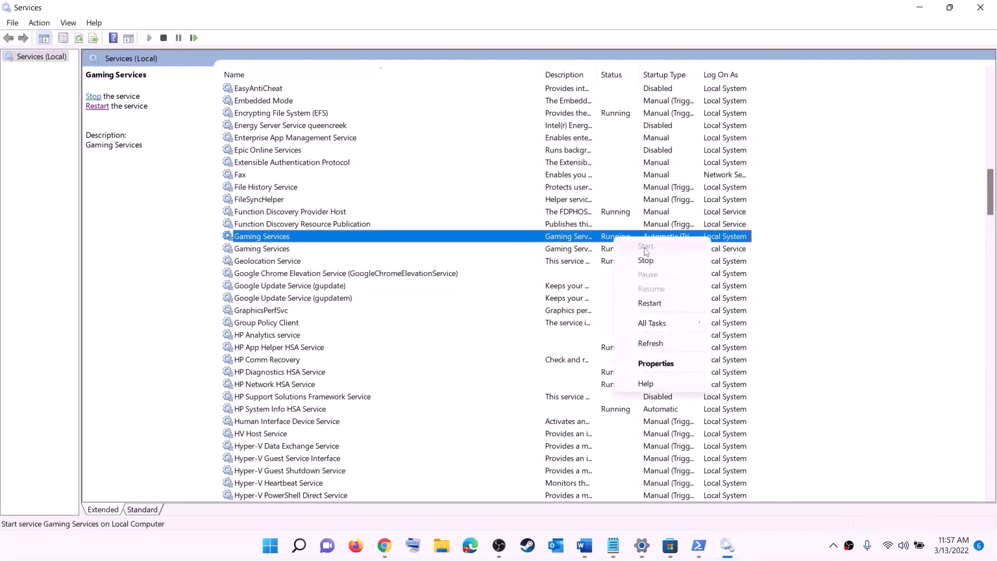
pyautogui.click(611, 240)
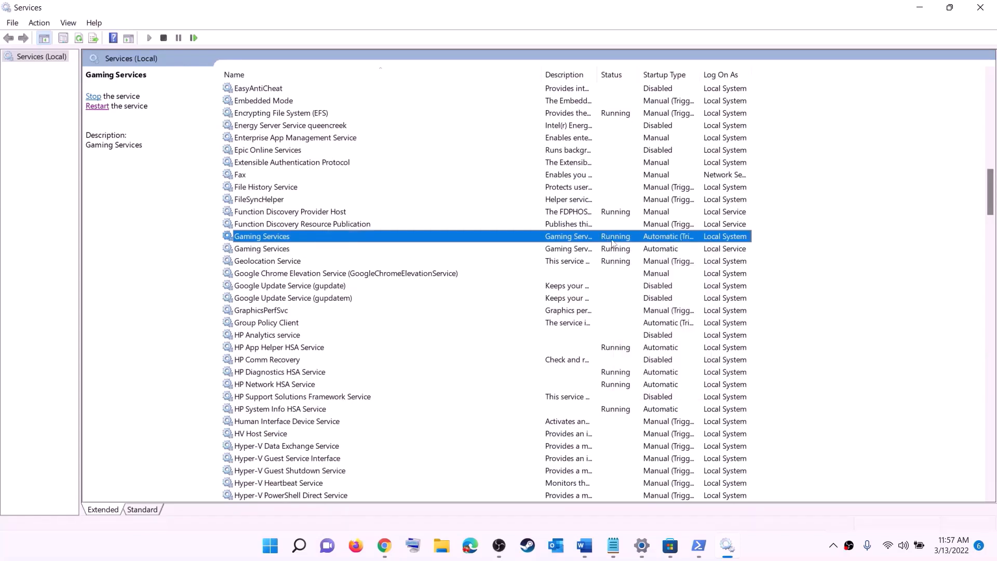
pyautogui.click(645, 262)
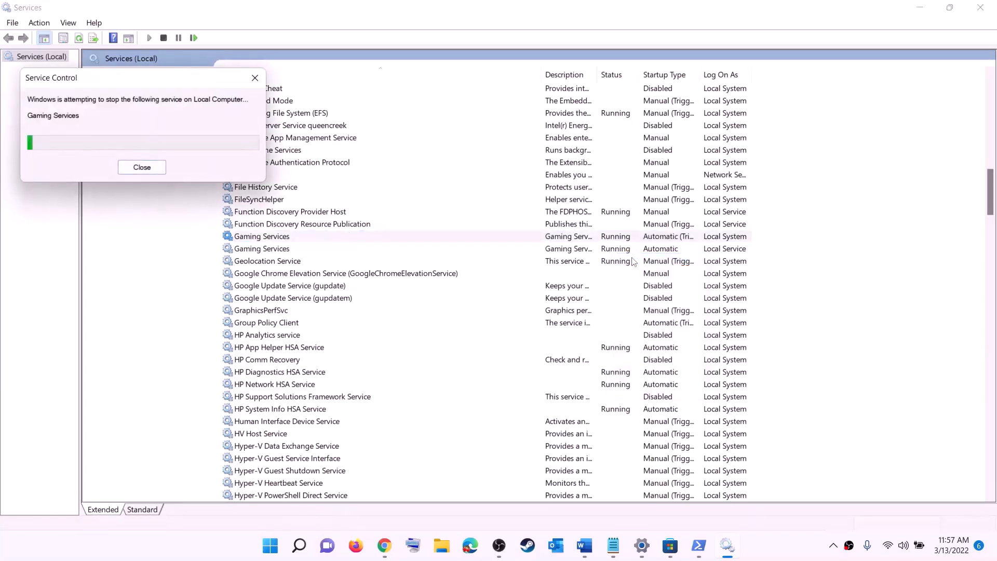
pyautogui.click(629, 251)
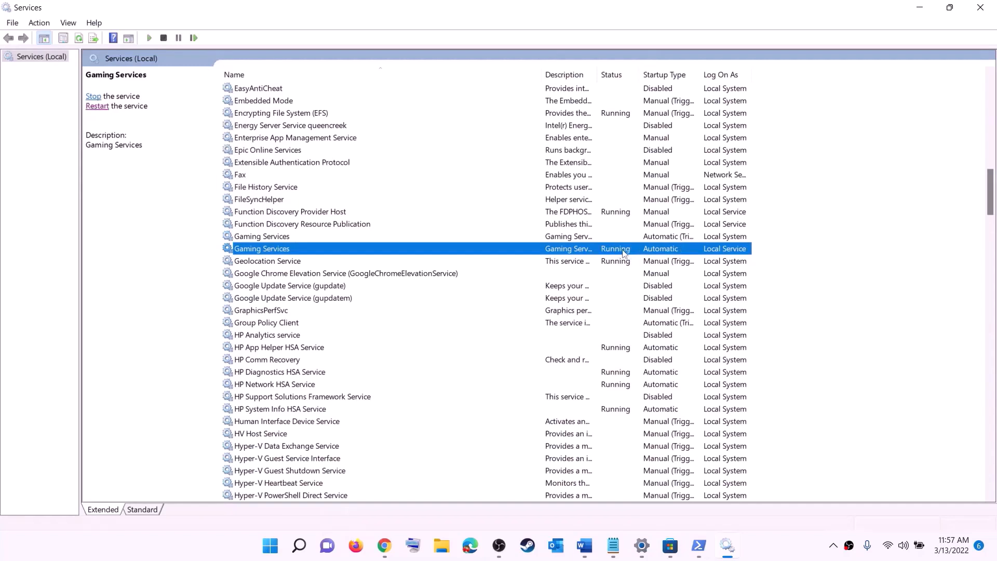
pyautogui.rightClick(623, 251)
pyautogui.click(649, 273)
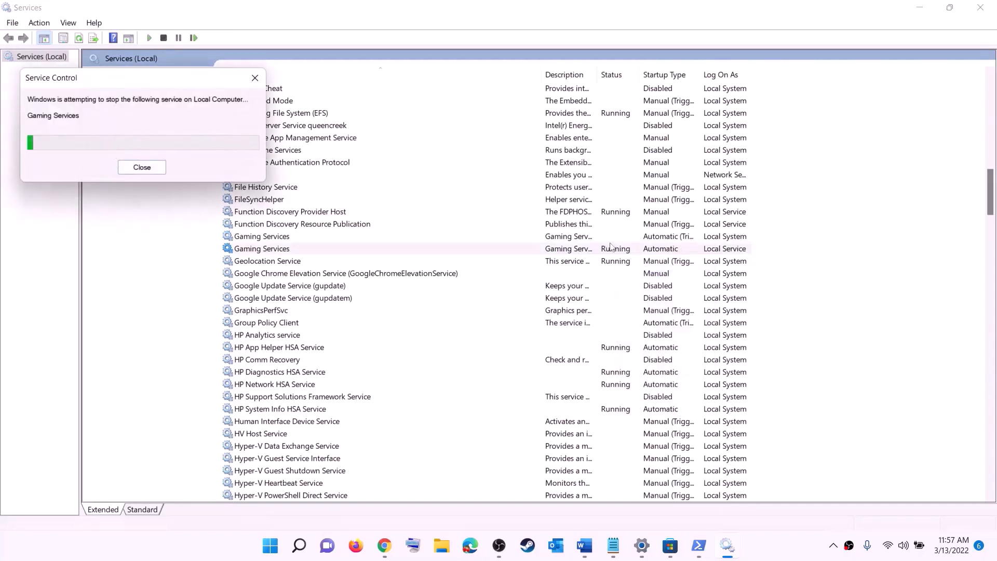
# - Start both Gaming Services entries again so the first shows Running
pyautogui.click(591, 236)
pyautogui.rightClick(592, 237)
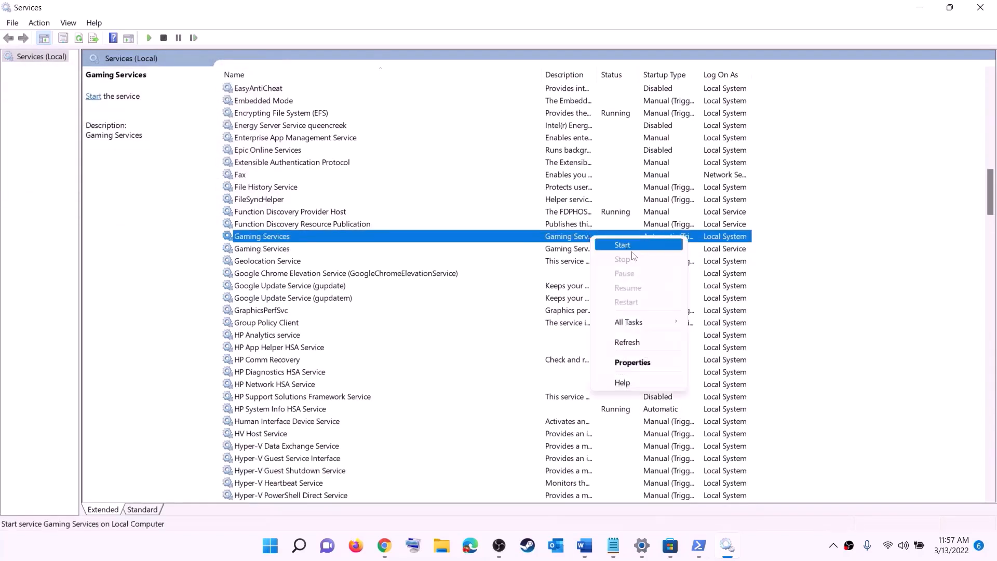
pyautogui.click(632, 246)
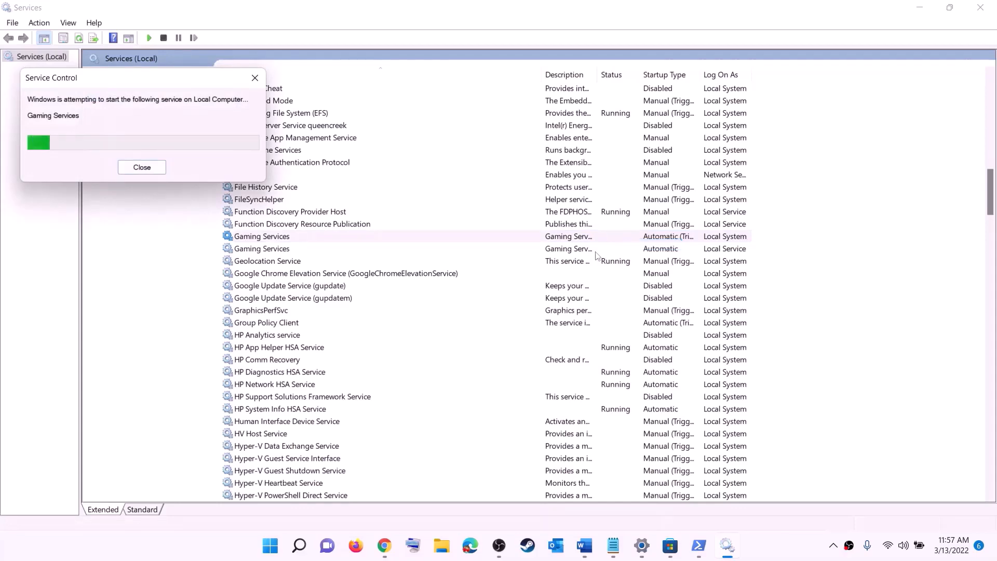
pyautogui.click(590, 250)
pyautogui.rightClick(585, 249)
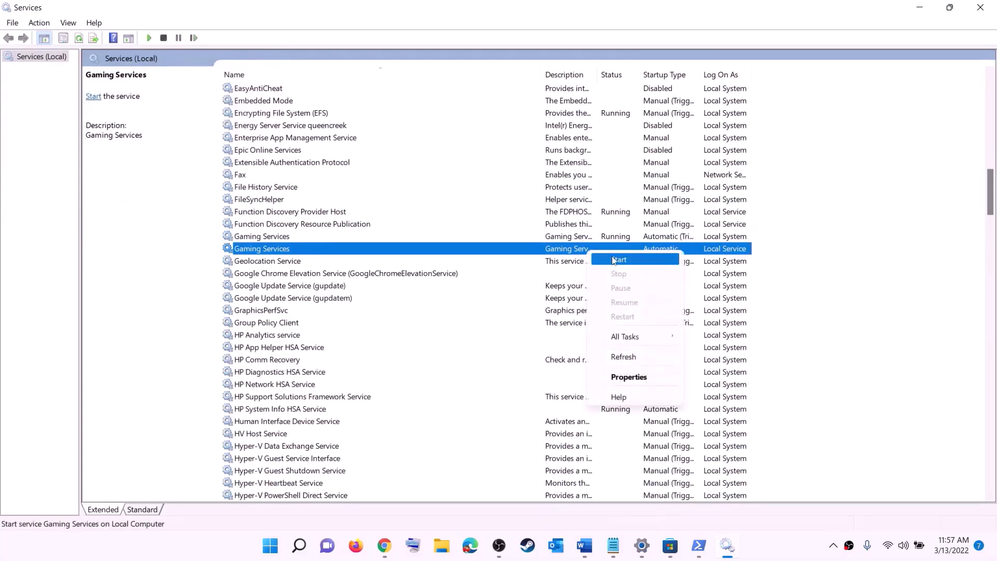
pyautogui.click(613, 260)
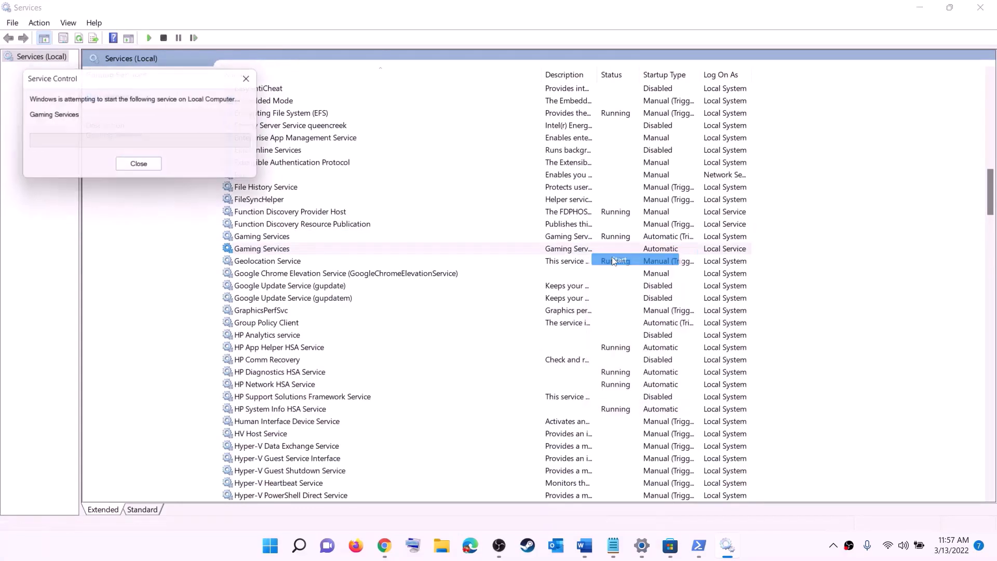
pyautogui.click(566, 326)
# - Keep Microsoft Store Install Service's startup type at Automatic and apply it
pyautogui.press('m')
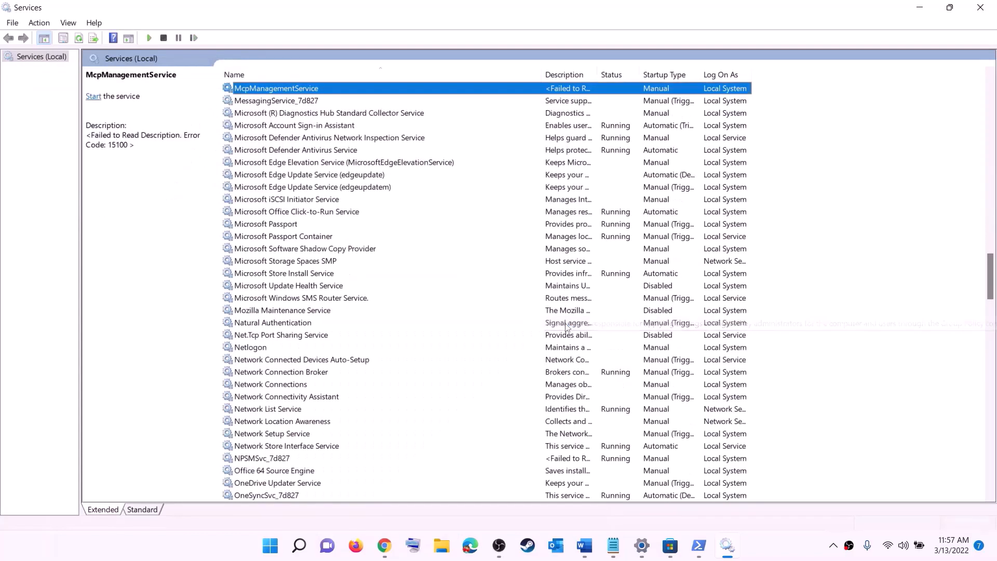
pyautogui.click(390, 275)
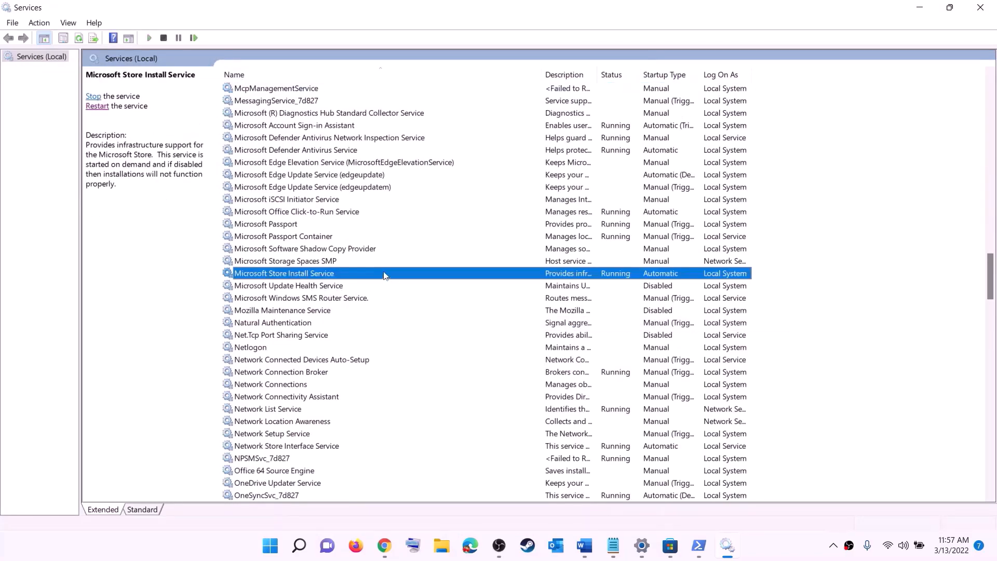
pyautogui.doubleClick(385, 275)
pyautogui.click(524, 256)
pyautogui.click(597, 402)
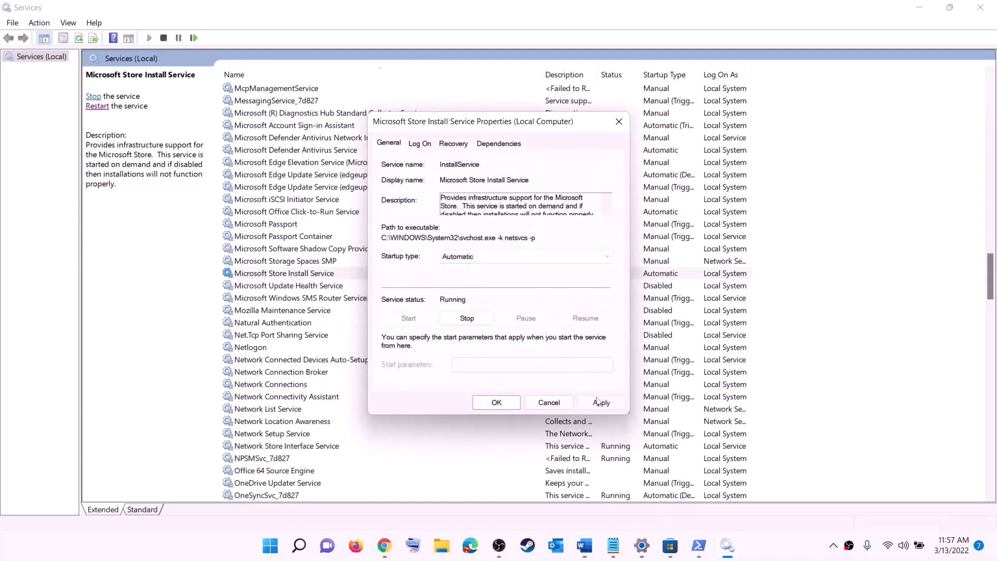
pyautogui.click(597, 401)
pyautogui.click(497, 402)
# - Switch Background Intelligent Transfer Service from Delayed Start to Automatic, then close Services
pyautogui.click(328, 240)
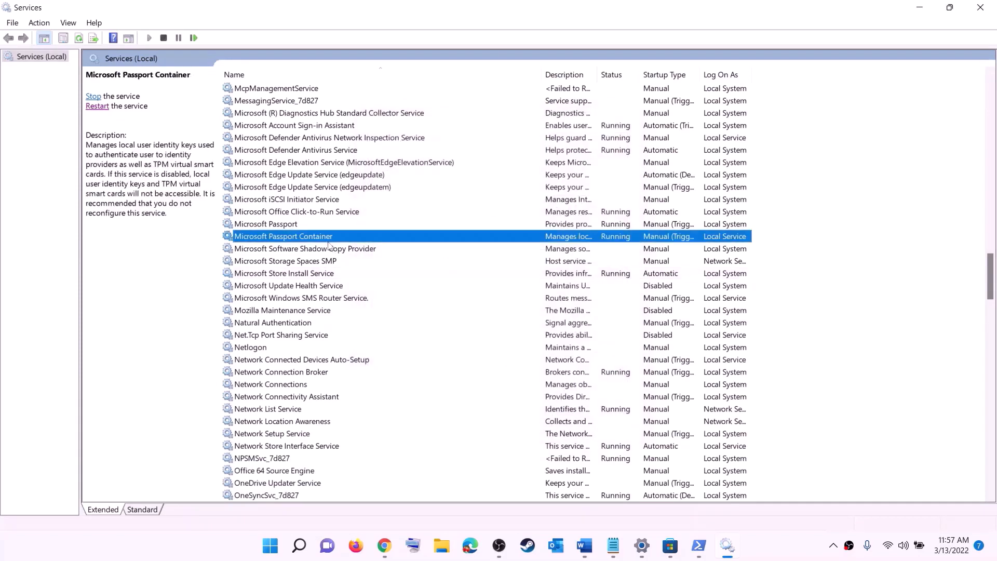
pyautogui.press('b')
pyautogui.scroll(4, 357, 203)
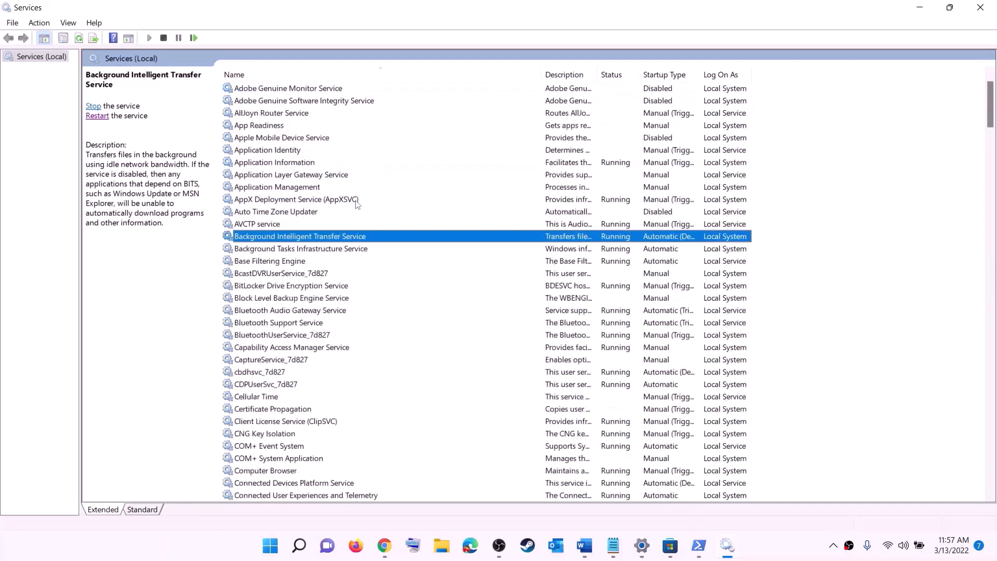
pyautogui.doubleClick(364, 239)
pyautogui.click(519, 256)
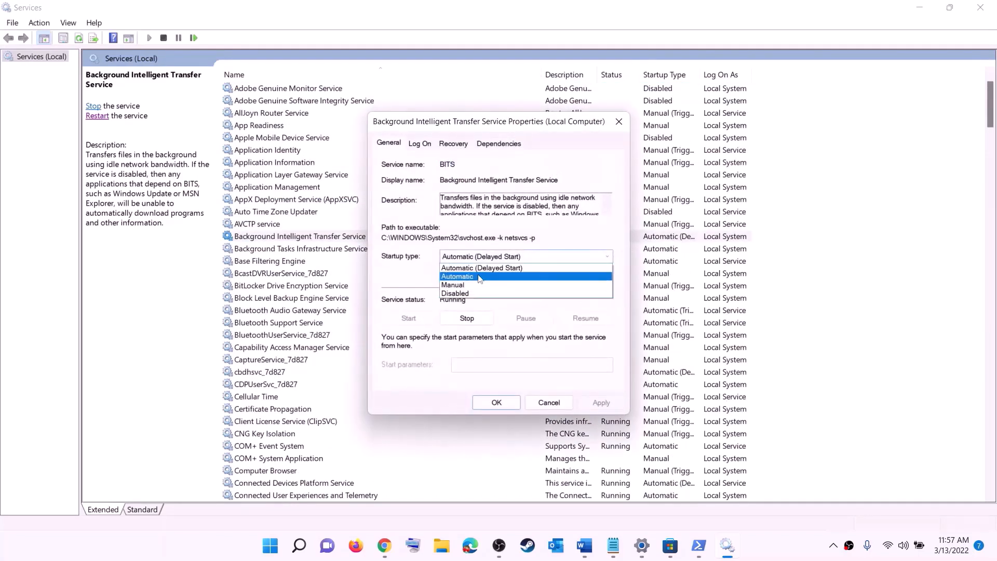
pyautogui.click(519, 277)
pyautogui.click(600, 403)
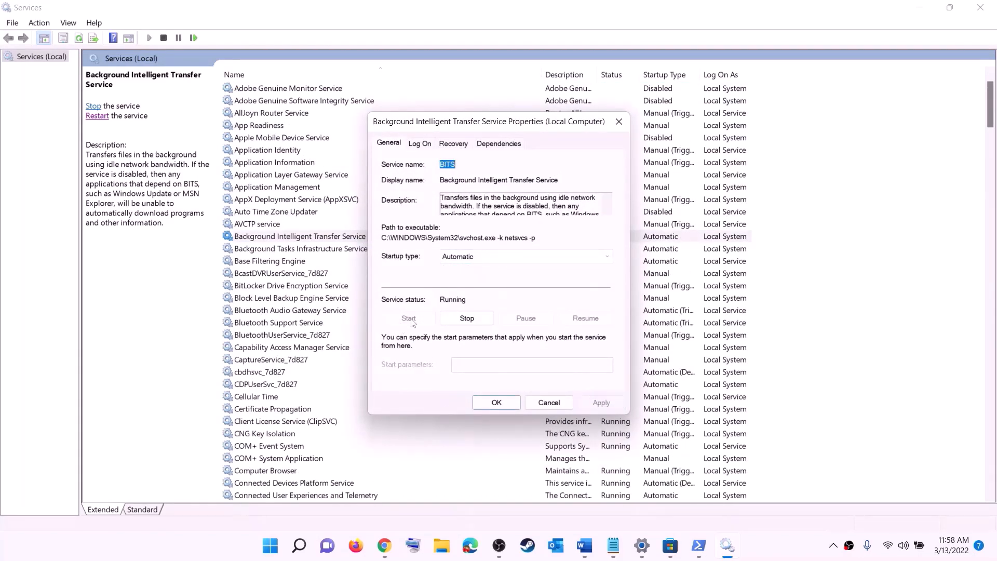
pyautogui.click(496, 402)
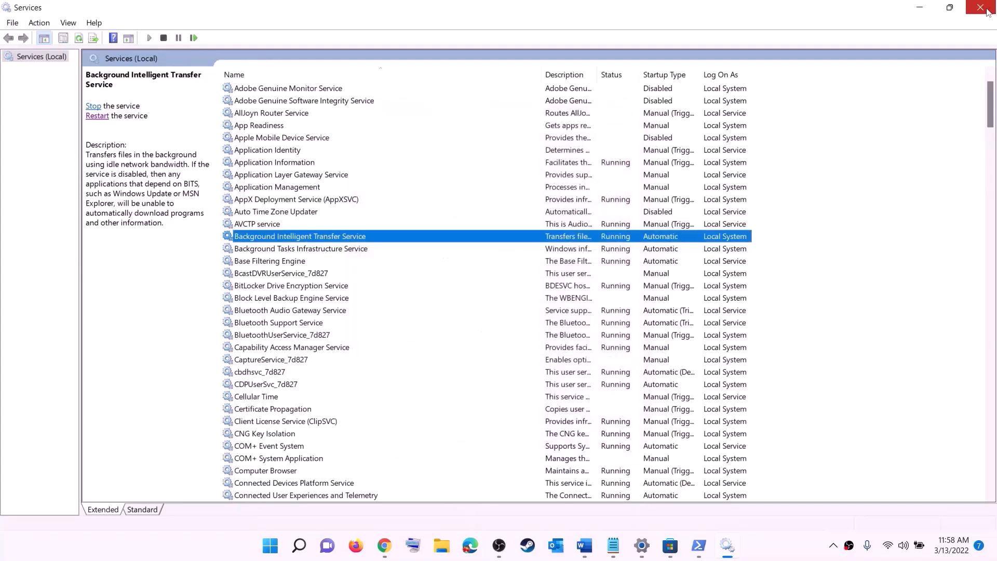
pyautogui.click(980, 8)
# - Highlight the Update Windows step in the notes and go to Settings' Windows Update page
pyautogui.scroll(-7, 361, 292)
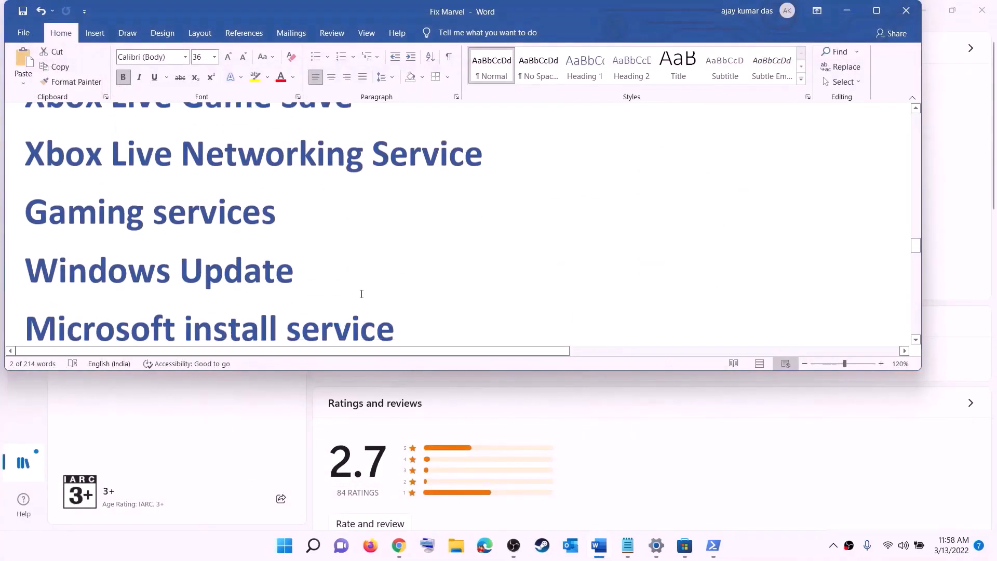
pyautogui.moveTo(142, 235); pyautogui.dragTo(488, 227)
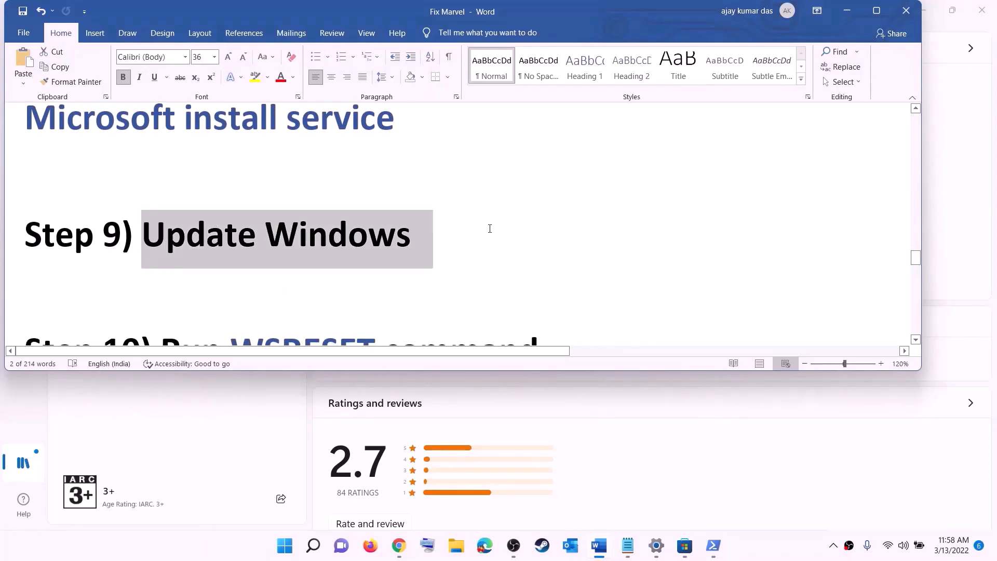
pyautogui.press('super')
pyautogui.click(469, 230)
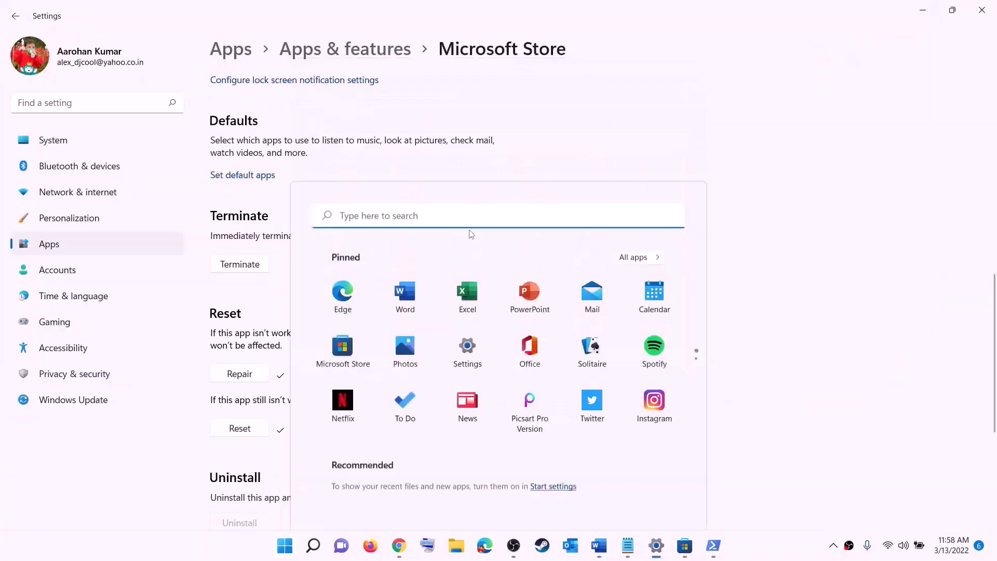
pyautogui.click(76, 399)
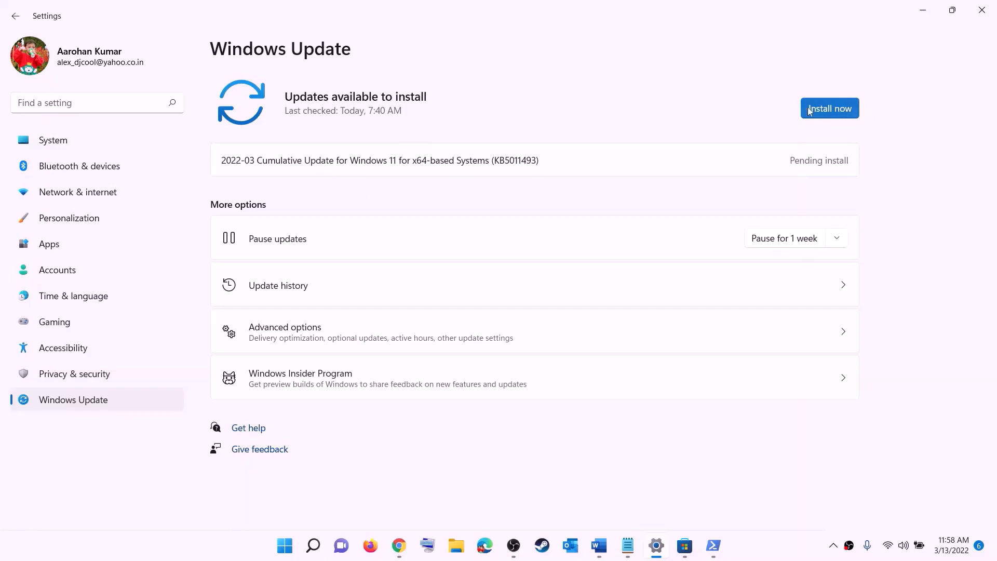
# - Check the Start menu power options without restarting, then return to the Word notes
pyautogui.click(285, 545)
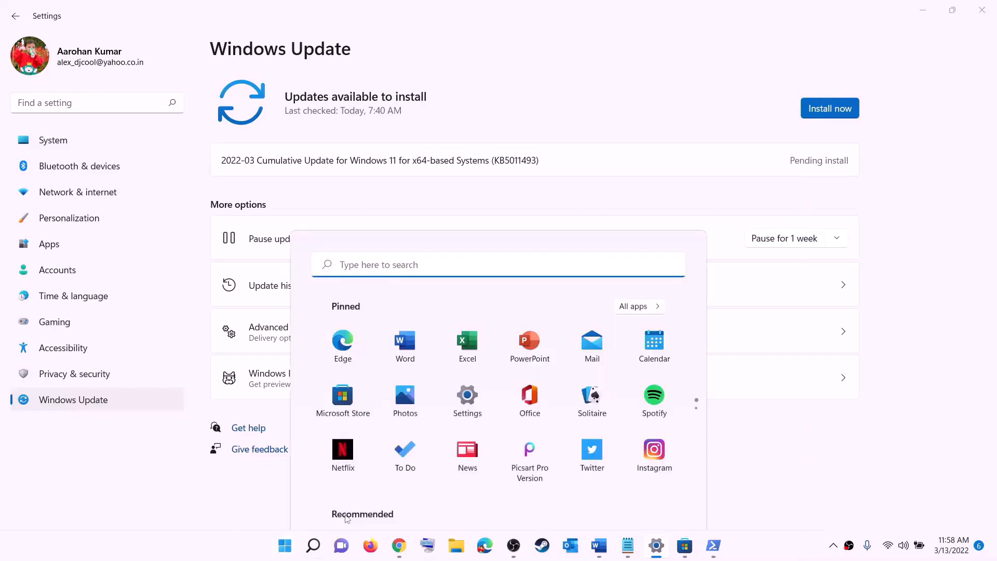
pyautogui.click(658, 502)
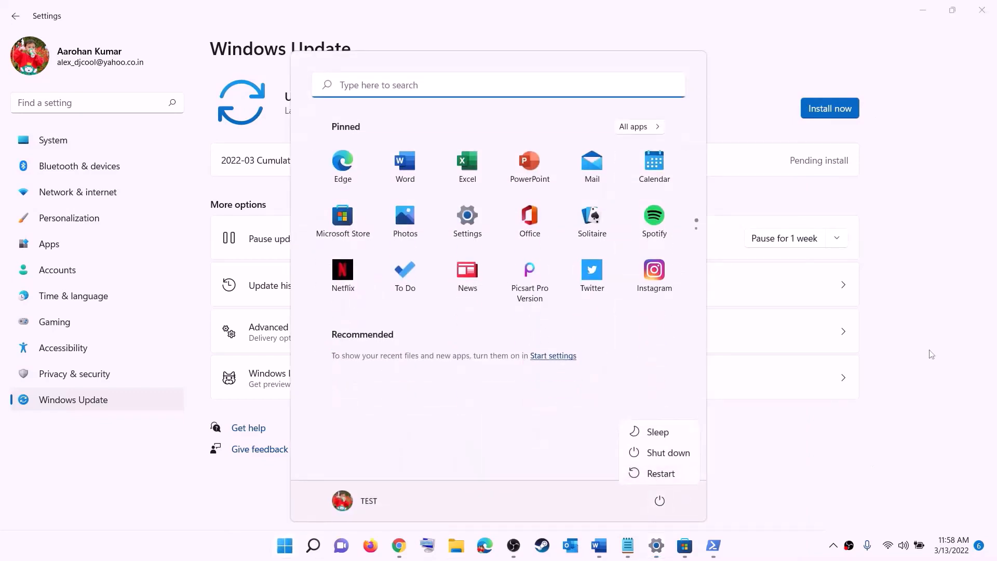
pyautogui.press('Escape')
pyautogui.press('Escape')
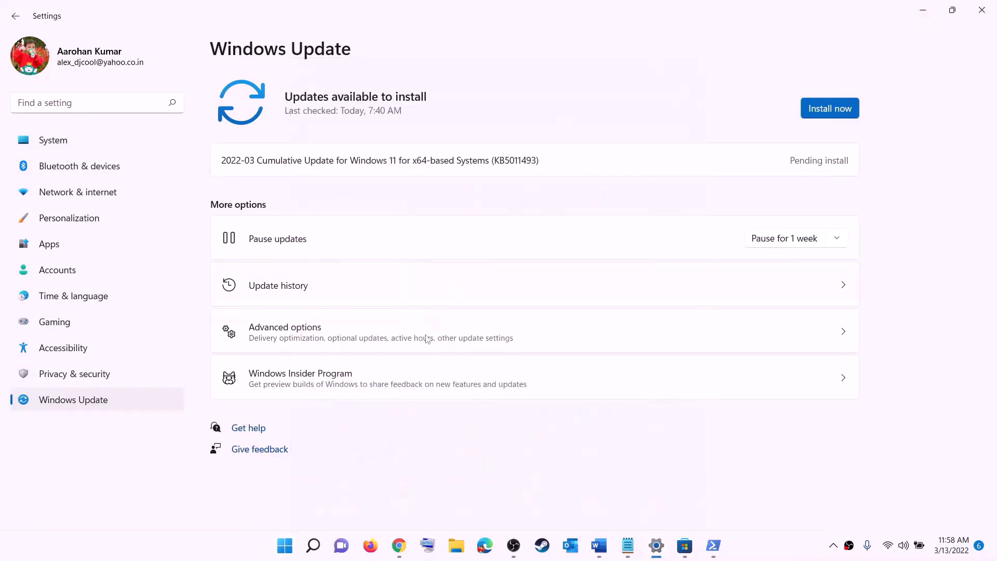
pyautogui.click(595, 553)
pyautogui.scroll(-3, 319, 312)
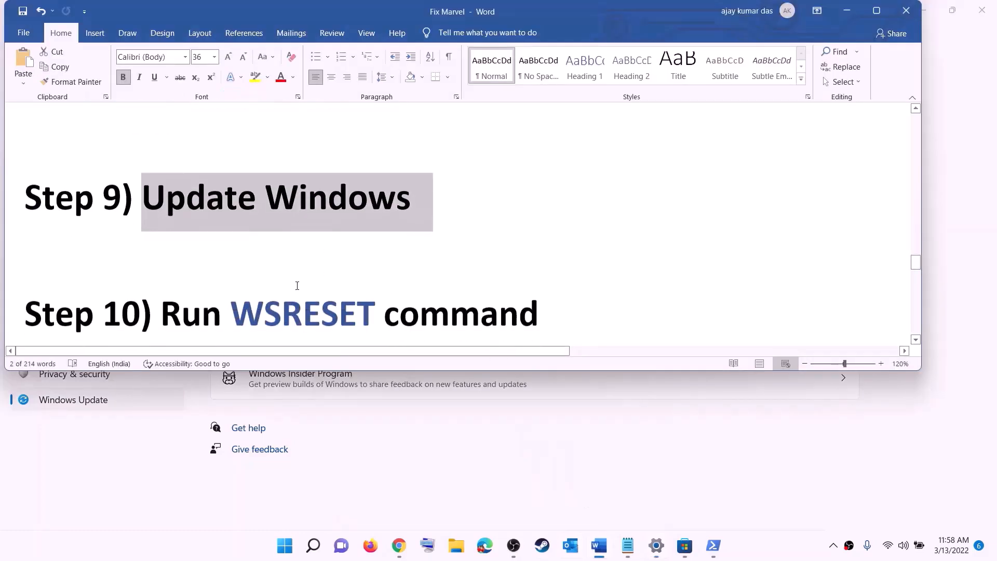
# - Copy WSRESET from the notes, run it from Start search, and centre its console window
pyautogui.doubleClick(303, 245)
pyautogui.hotkey('ctrl', 'c')
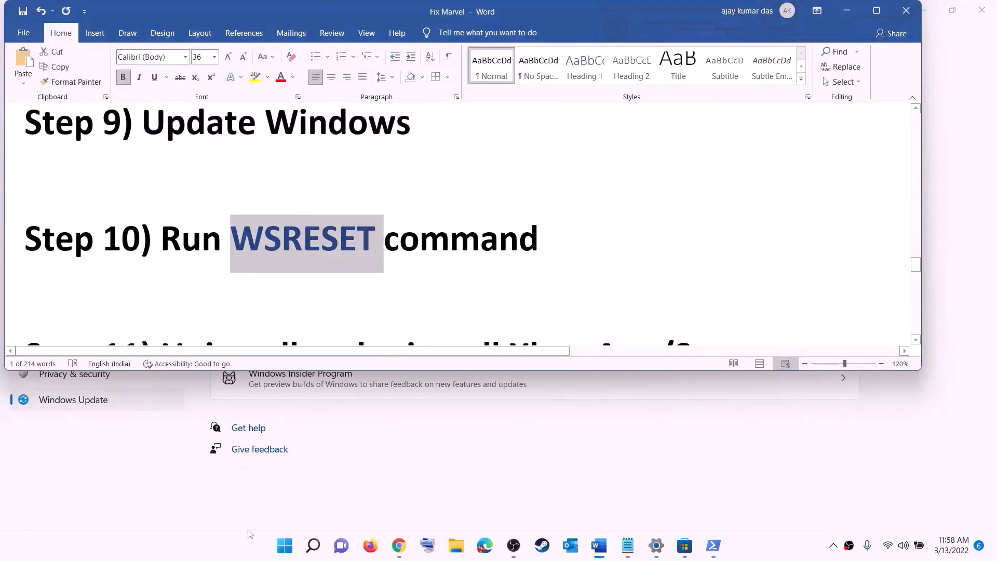
pyautogui.click(281, 555)
pyautogui.hotkey('ctrl', 'v')
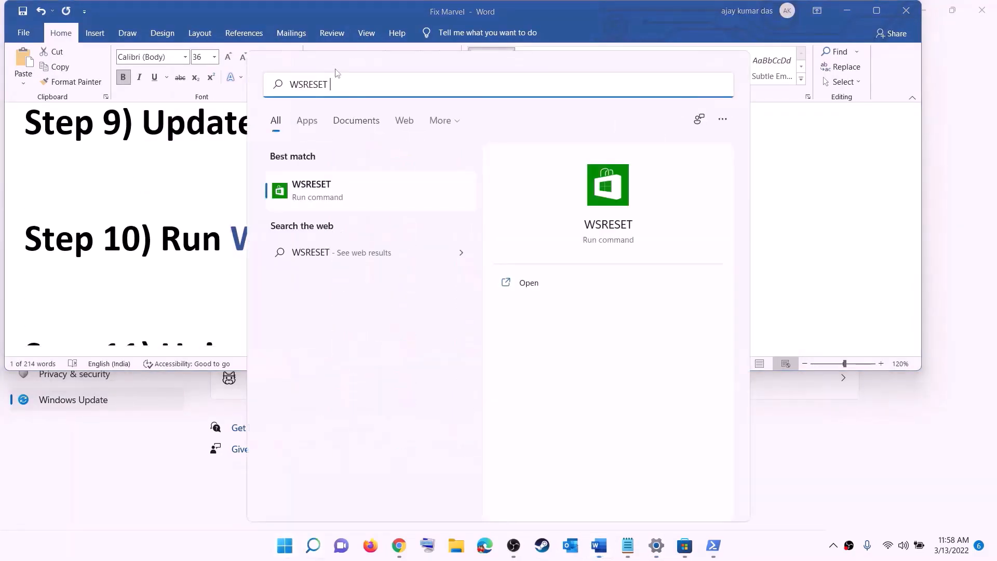
pyautogui.click(327, 199)
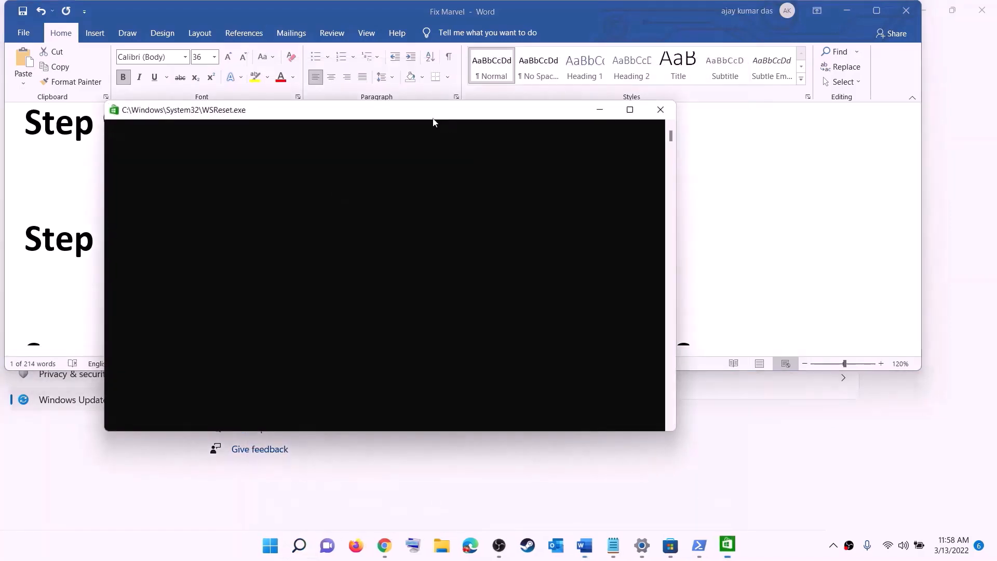
pyautogui.moveTo(434, 122); pyautogui.dragTo(577, 178)
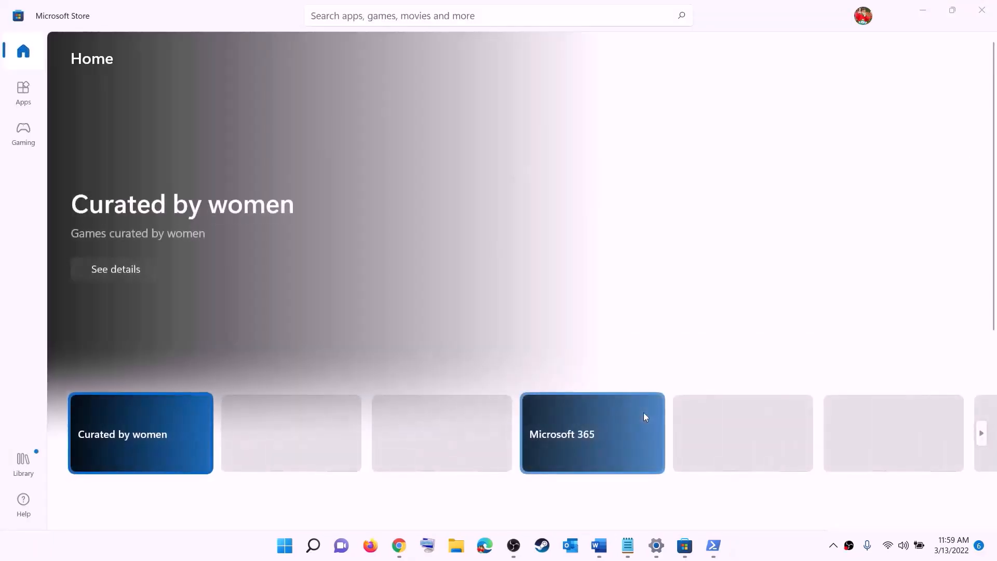
# - Scroll the notes, briefly search 'xbo', then copy the Remove-AppxPackage command paragraph
pyautogui.click(600, 547)
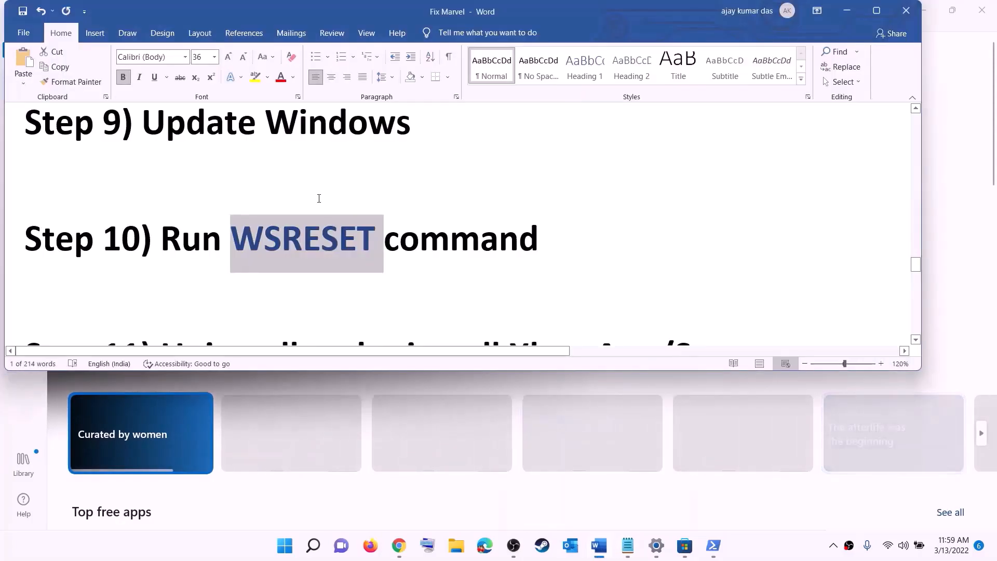
pyautogui.scroll(-3, 344, 263)
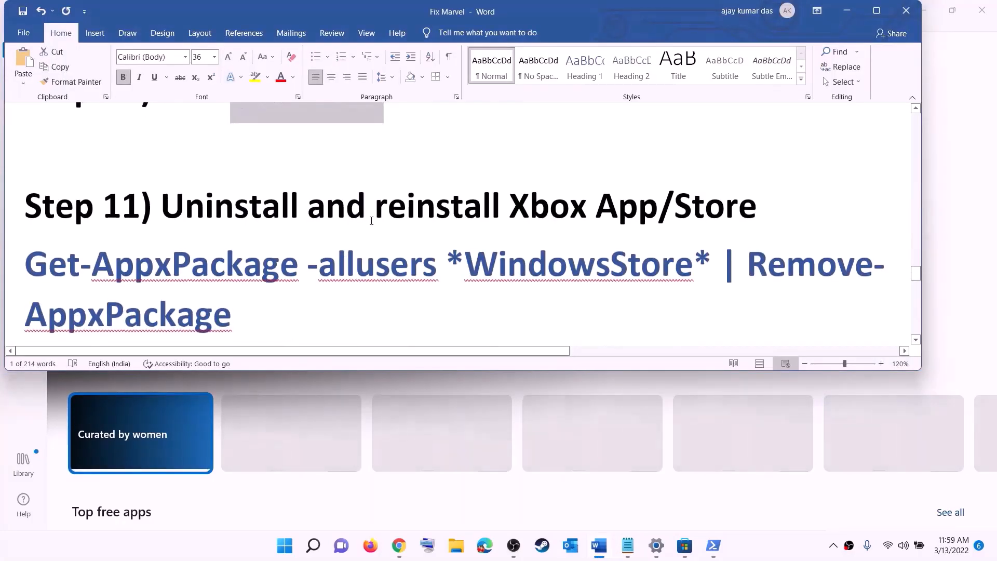
pyautogui.scroll(-1, 356, 254)
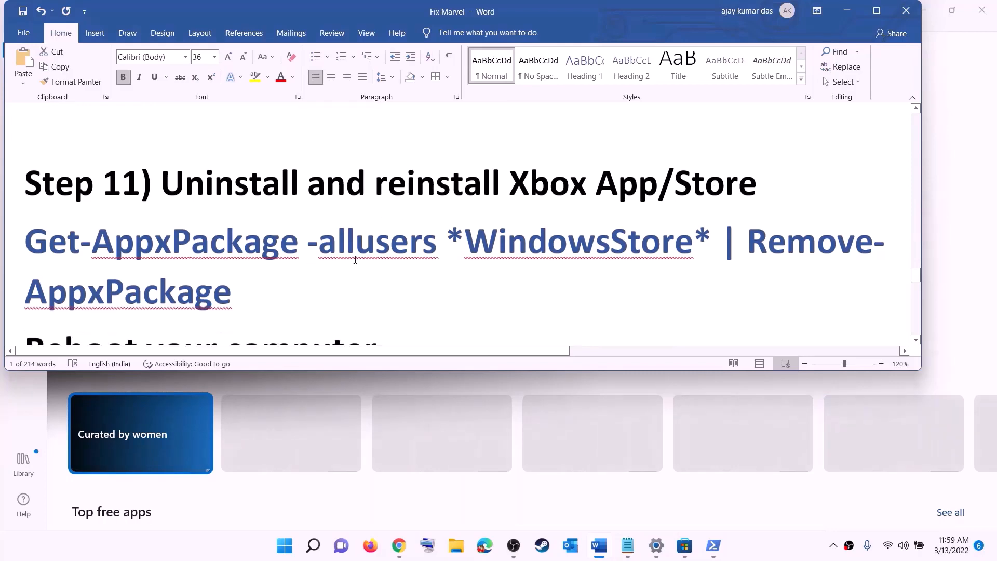
pyautogui.click(287, 553)
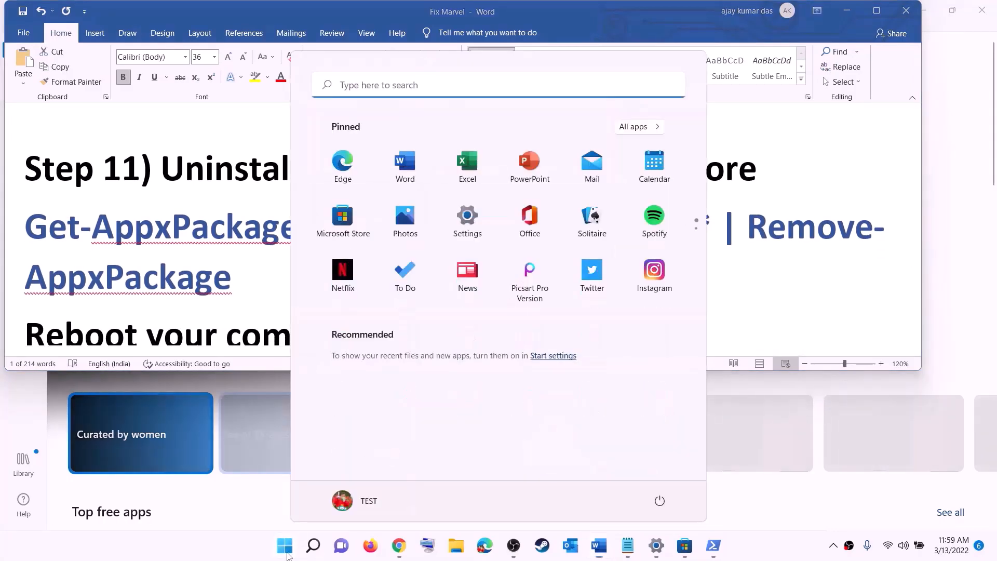
pyautogui.write('xbo')
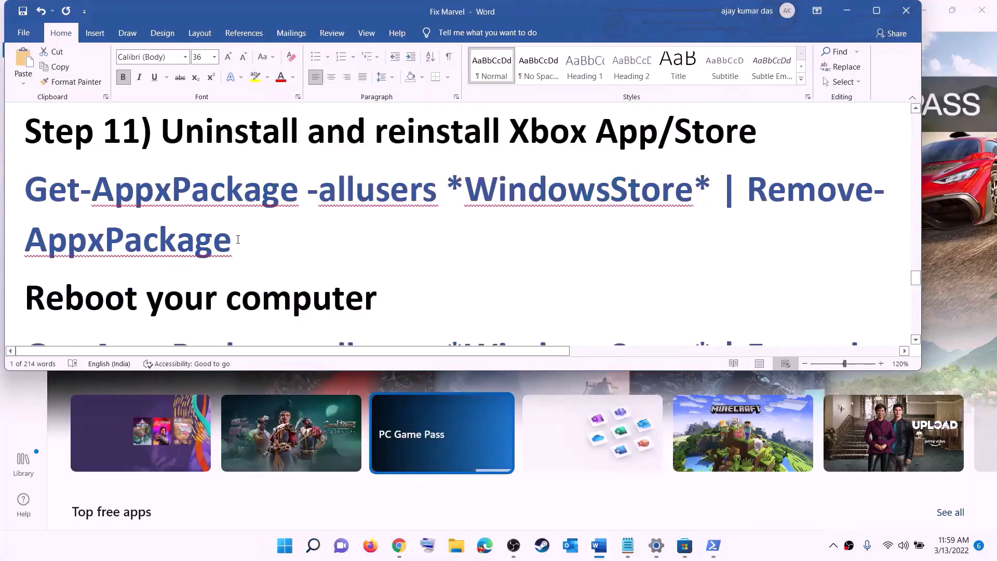
pyautogui.tripleClick(238, 239)
pyautogui.rightClick(94, 213)
pyautogui.click(132, 237)
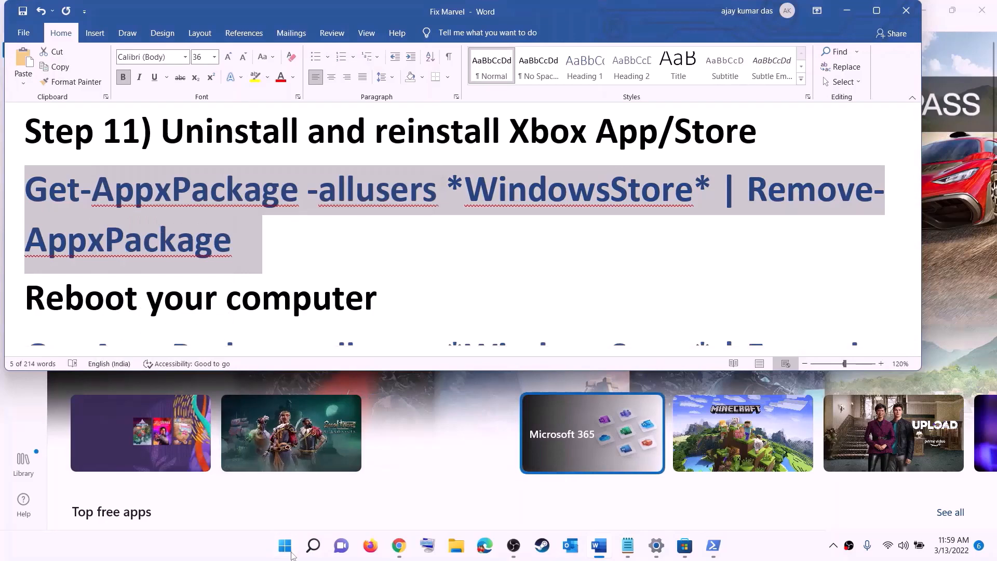
# - Run the copied Store removal command in an administrator PowerShell, then return to Word
pyautogui.click(286, 548)
pyautogui.write('pow')
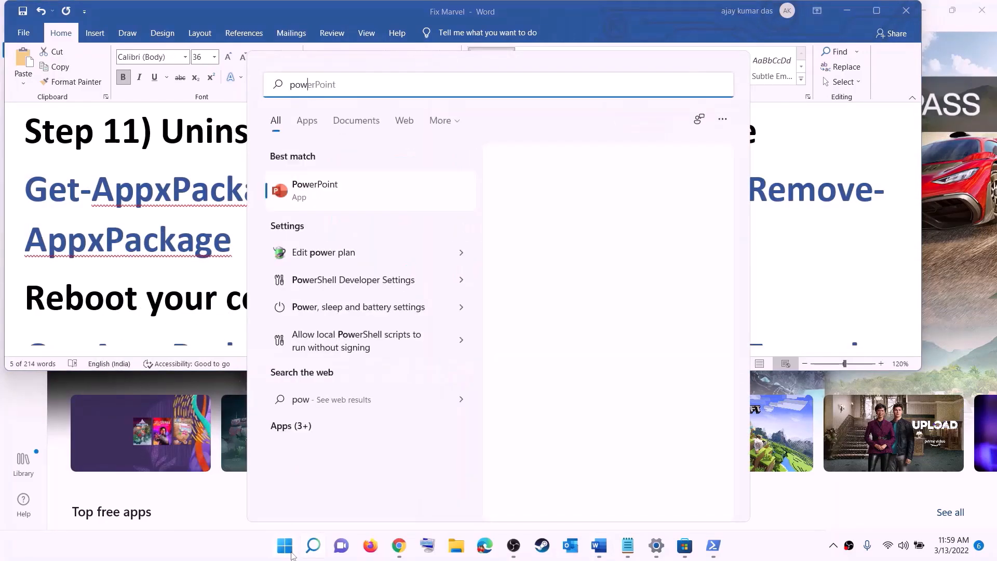
pyautogui.write('e')
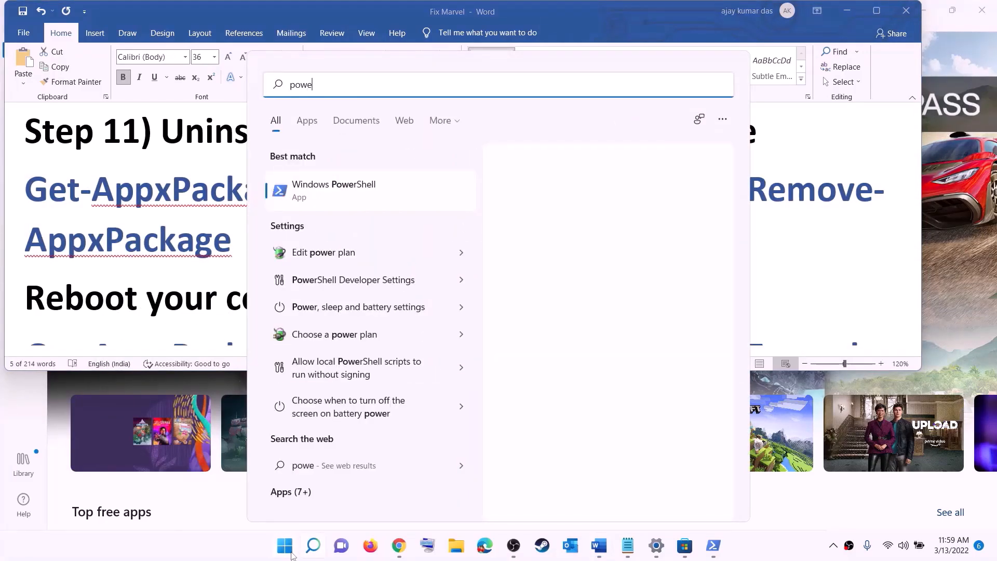
pyautogui.write('rshel')
pyautogui.rightClick(337, 191)
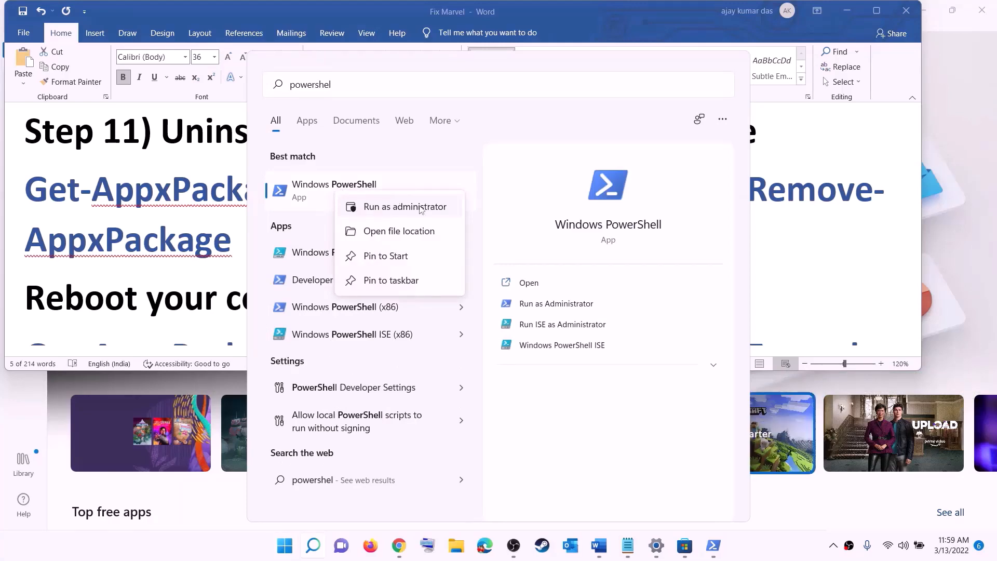
pyautogui.click(401, 207)
pyautogui.hotkey('ctrl', 'shift', 'Return')
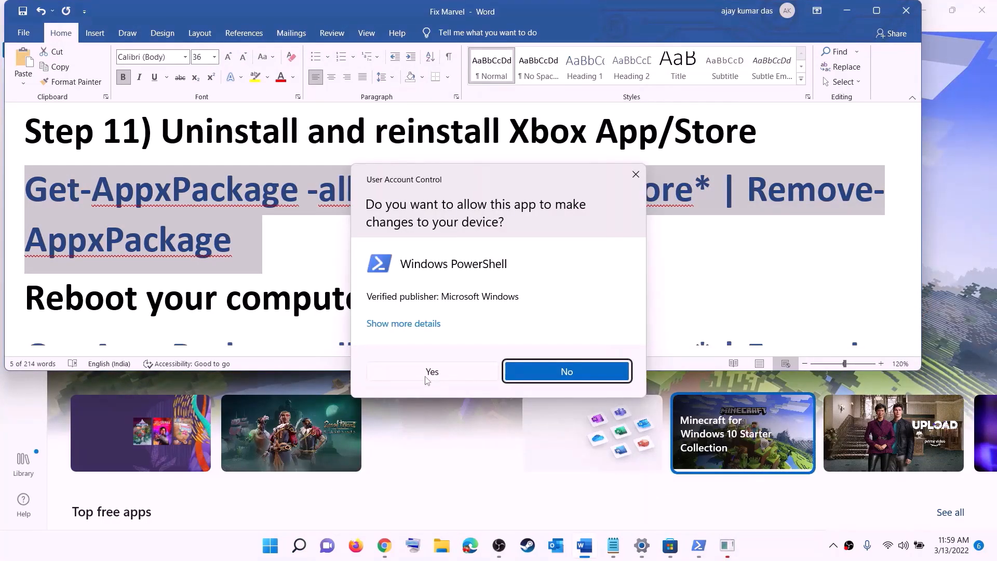
pyautogui.click(427, 375)
pyautogui.rightClick(310, 193)
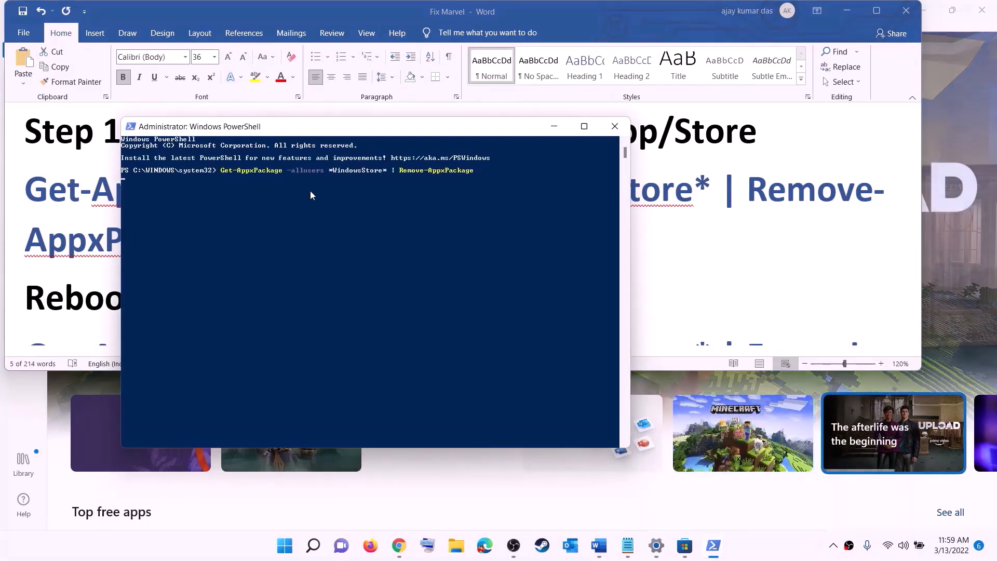
pyautogui.press('Return')
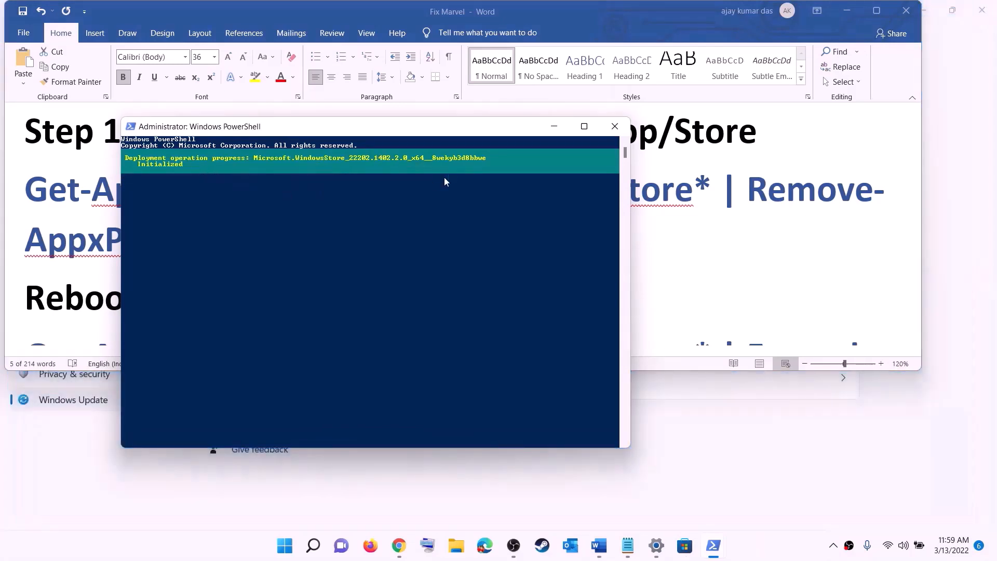
pyautogui.click(10, 236)
pyautogui.doubleClick(11, 239)
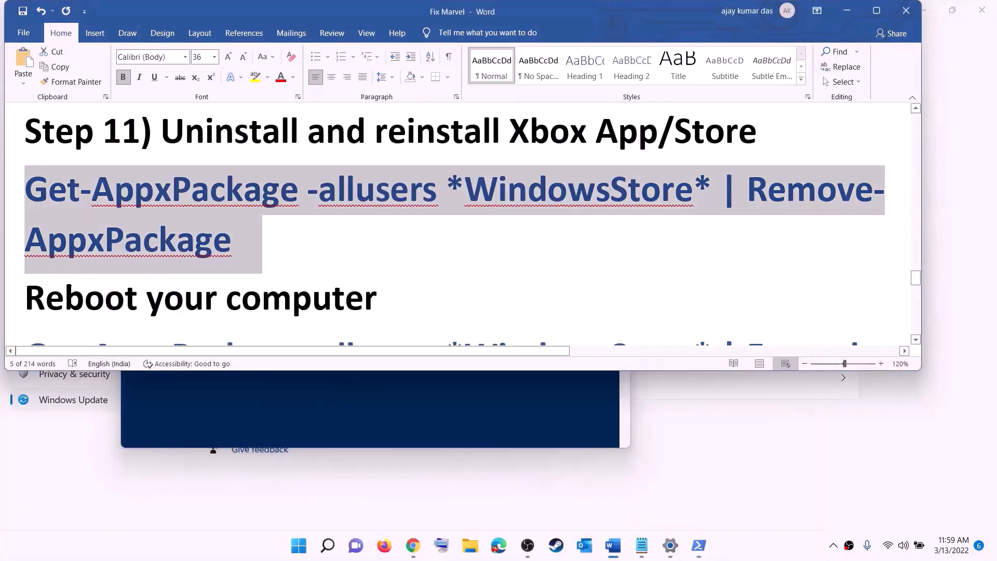
# - Highlight Reboot as the next step and check the power options without restarting
pyautogui.moveTo(233, 249); pyautogui.dragTo(94, 300)
pyautogui.click(300, 546)
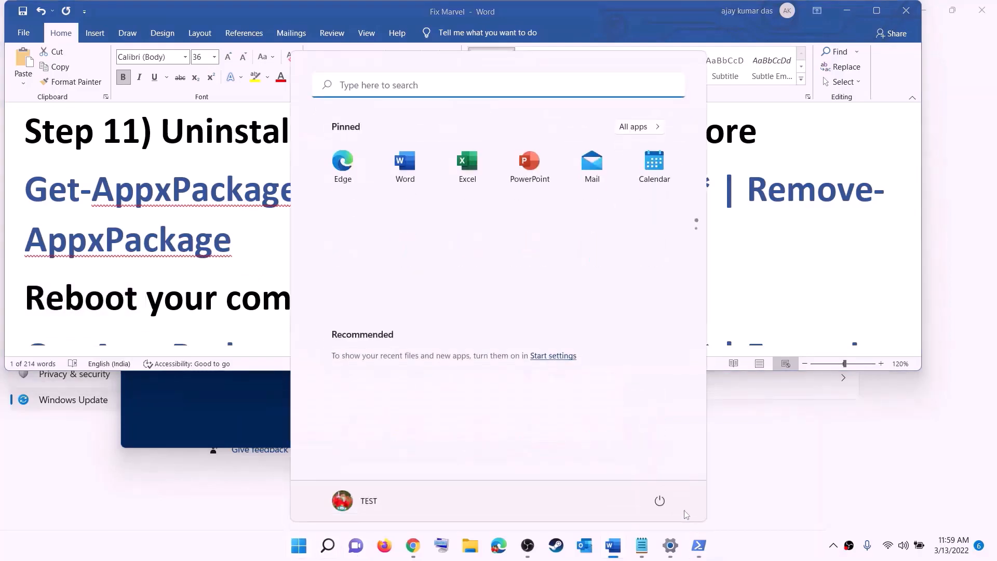
pyautogui.click(659, 500)
pyautogui.click(218, 241)
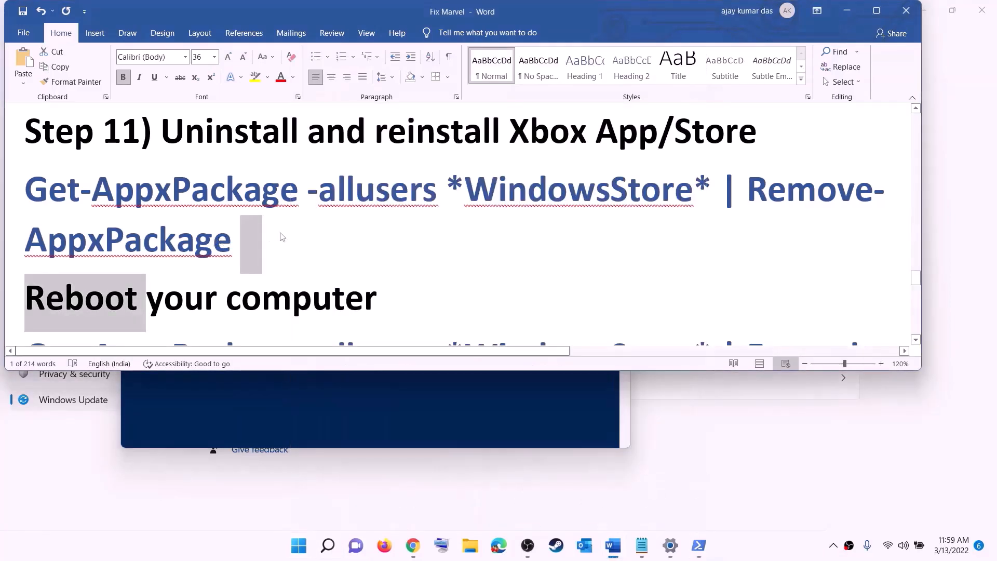
pyautogui.scroll(-2, 302, 235)
pyautogui.scroll(-1, 303, 235)
# - Copy the three-line Add-AppxPackage -Register command and run it in an elevated PowerShell
pyautogui.moveTo(827, 269); pyautogui.dragTo(25, 156)
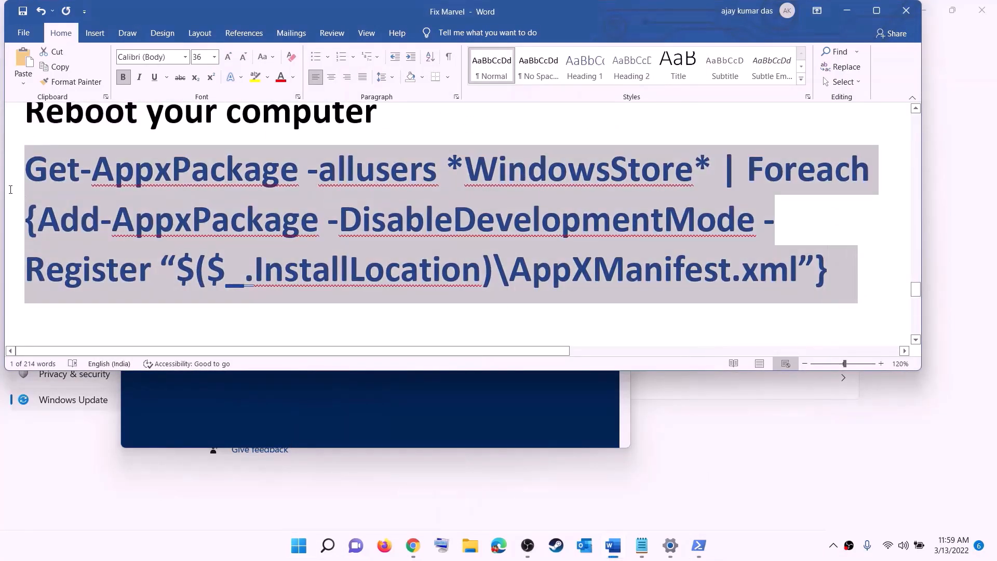
pyautogui.rightClick(176, 203)
pyautogui.click(221, 227)
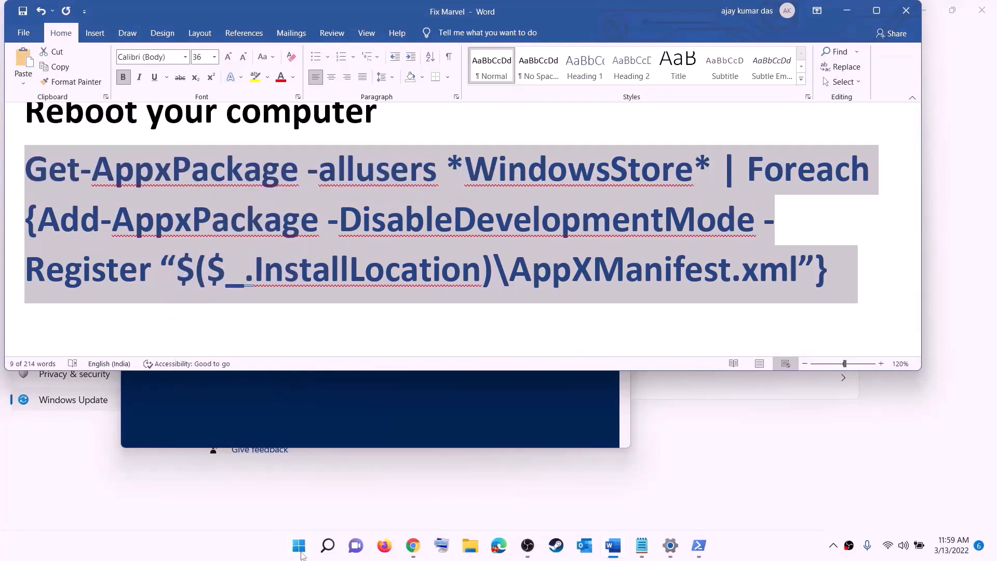
pyautogui.click(299, 545)
pyautogui.write('powers')
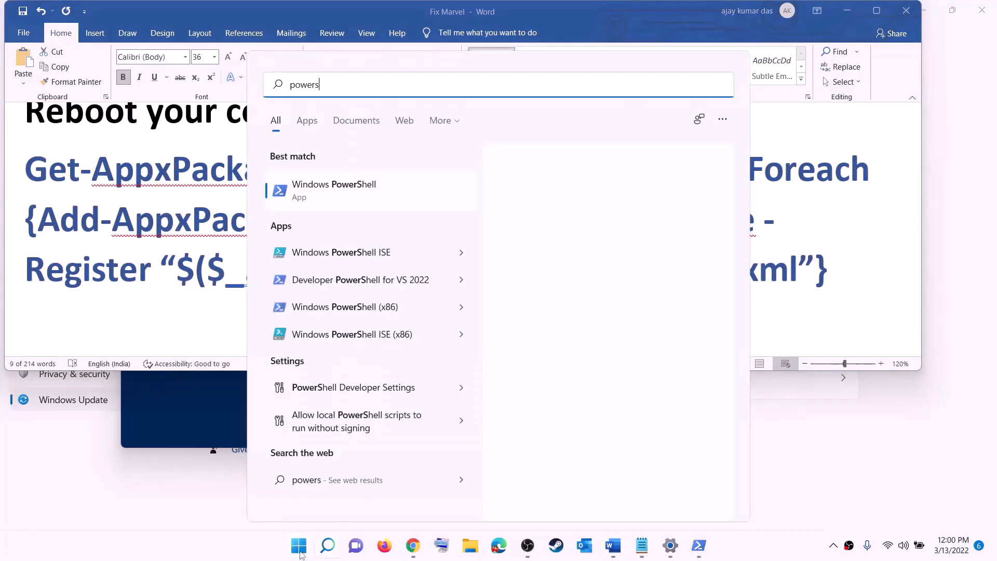
pyautogui.write('hell')
pyautogui.rightClick(335, 194)
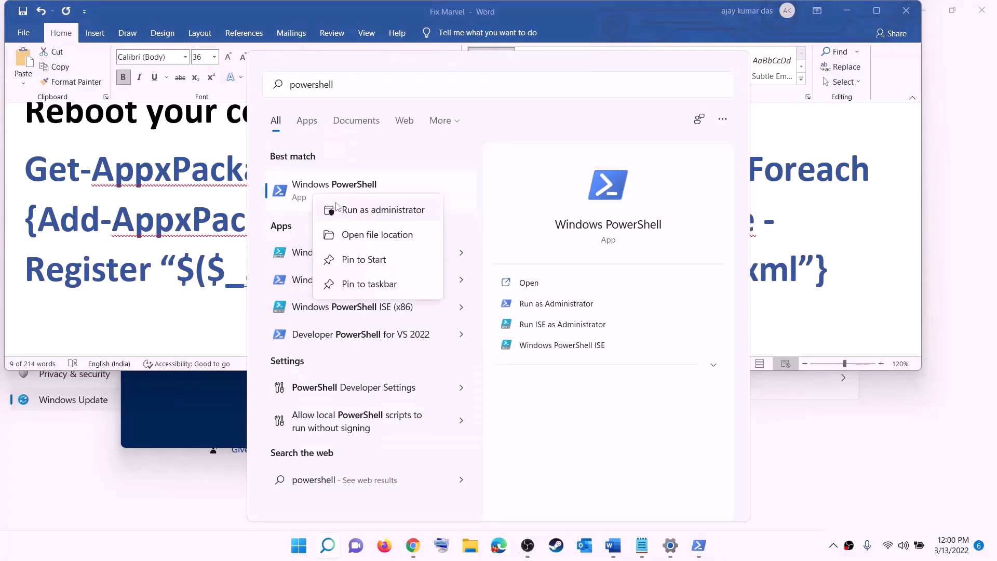
pyautogui.click(408, 214)
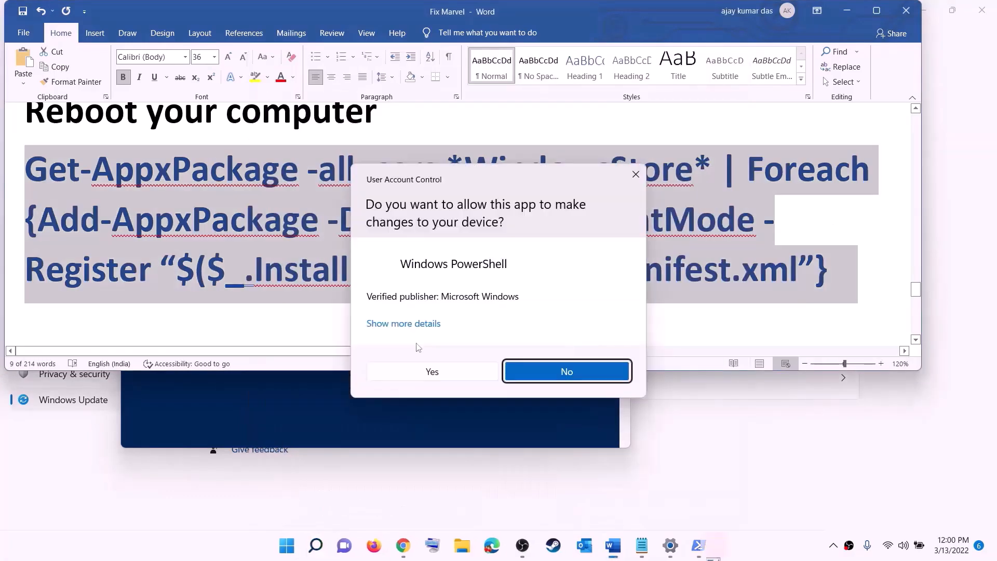
pyautogui.click(444, 372)
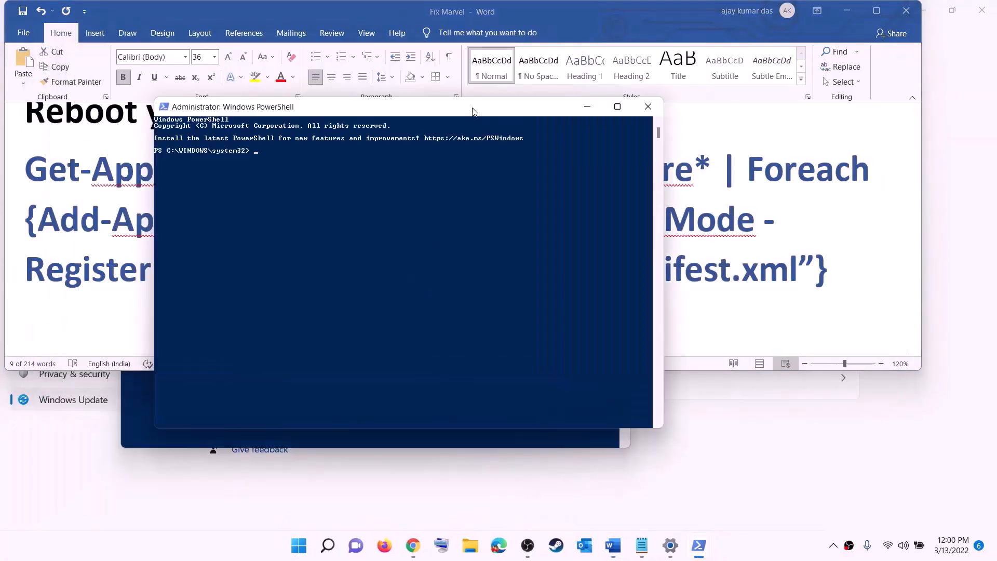
pyautogui.hotkey('ctrl', 'v')
pyautogui.press('Return')
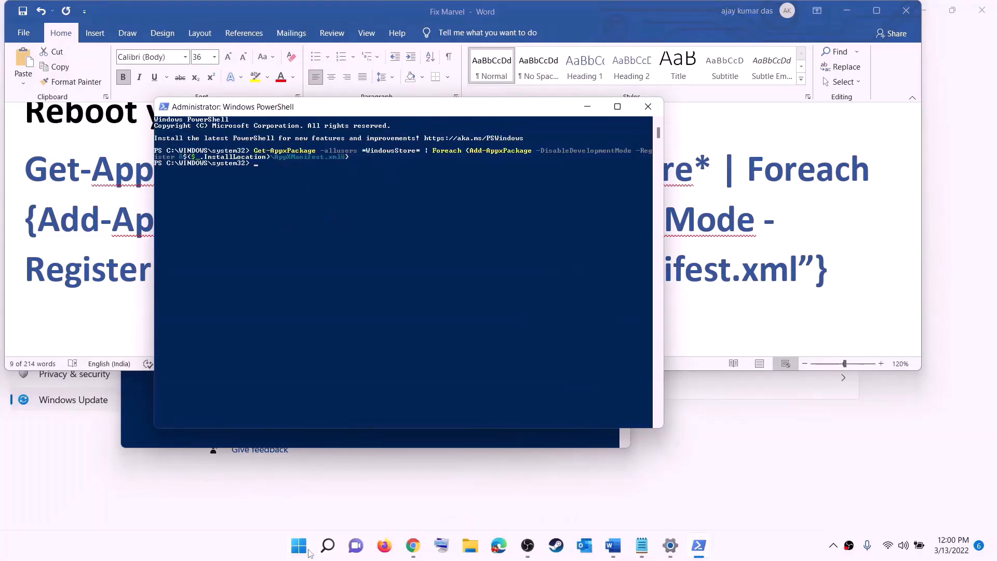
pyautogui.click(308, 551)
# - Open Microsoft Store maximized, search 'xbox', launch the Xbox app, then scroll Word to Step 12
pyautogui.write('stor')
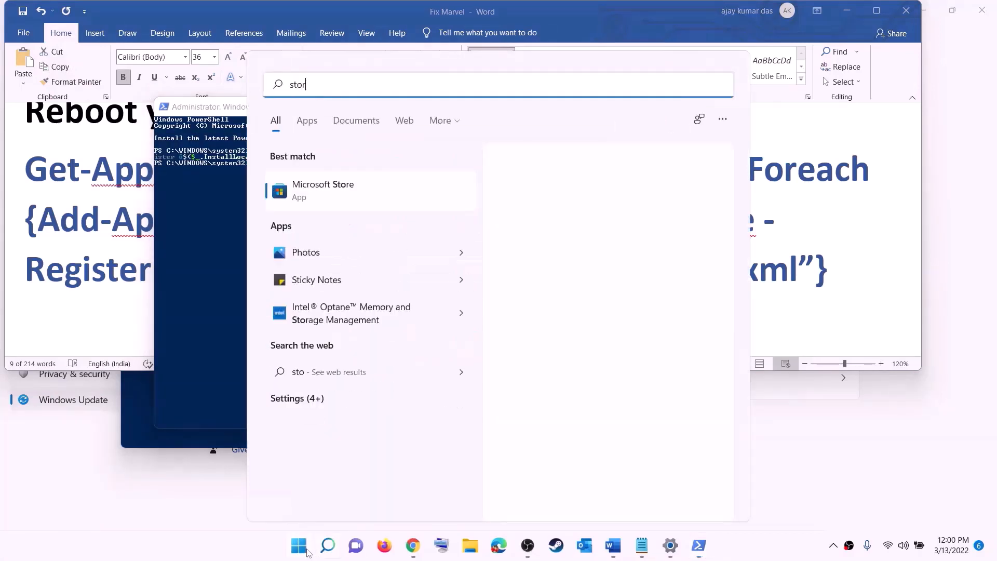
pyautogui.write('e')
pyautogui.click(311, 185)
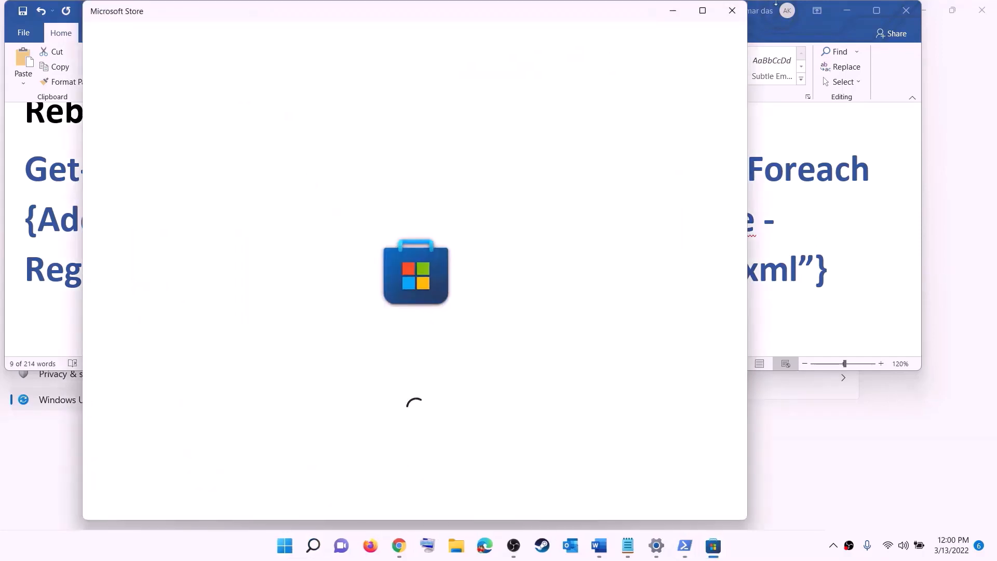
pyautogui.click(701, 10)
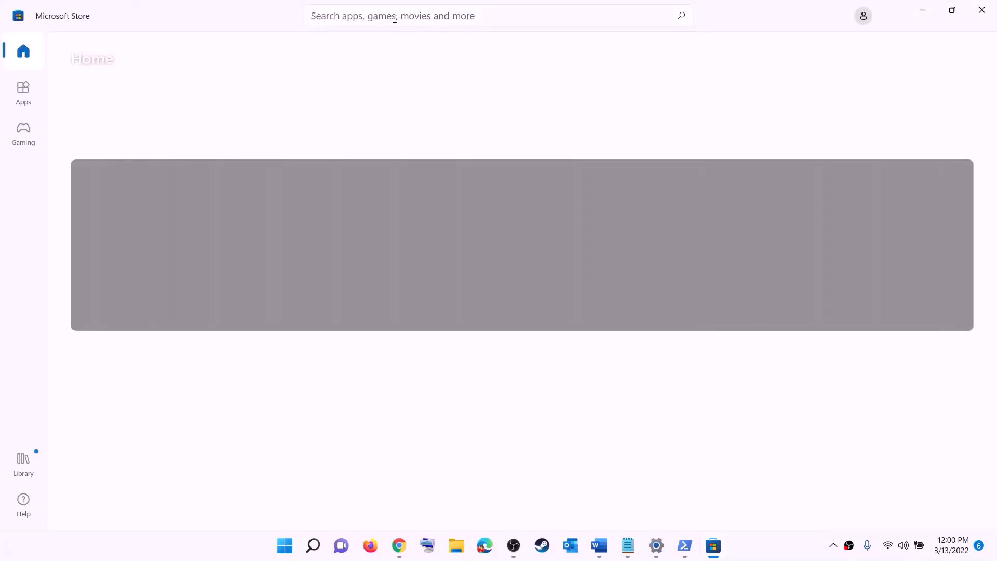
pyautogui.click(375, 16)
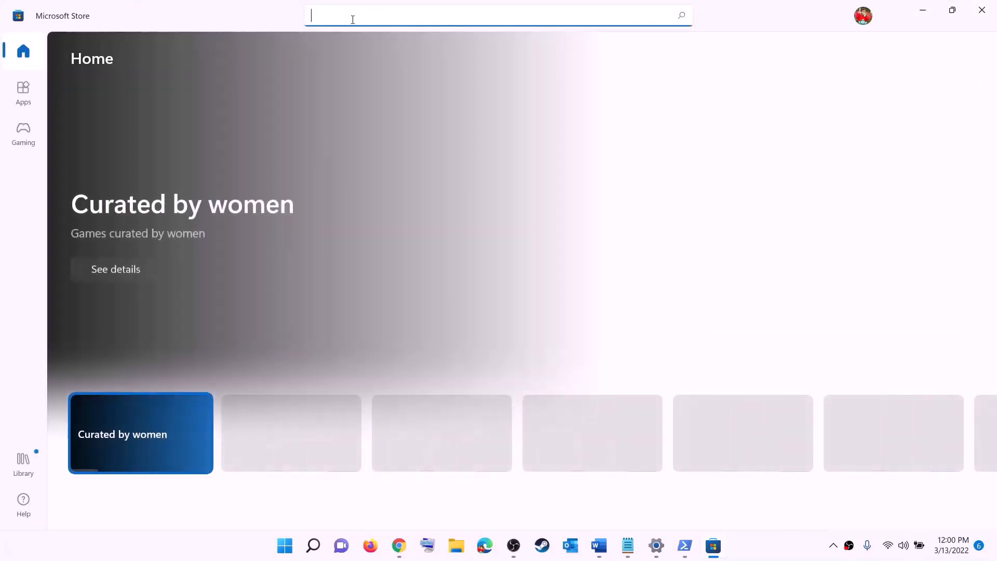
pyautogui.write('xbox')
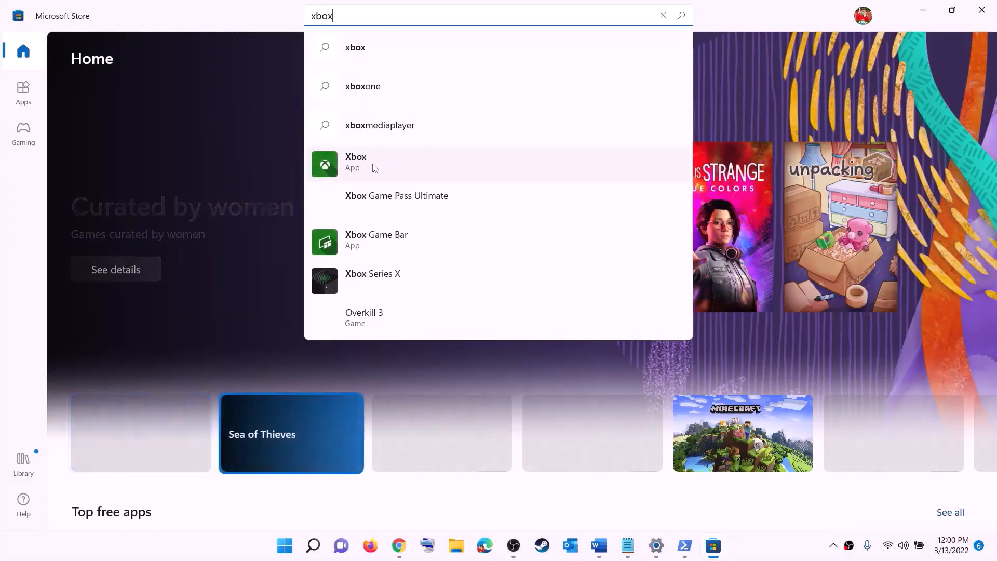
pyautogui.click(391, 165)
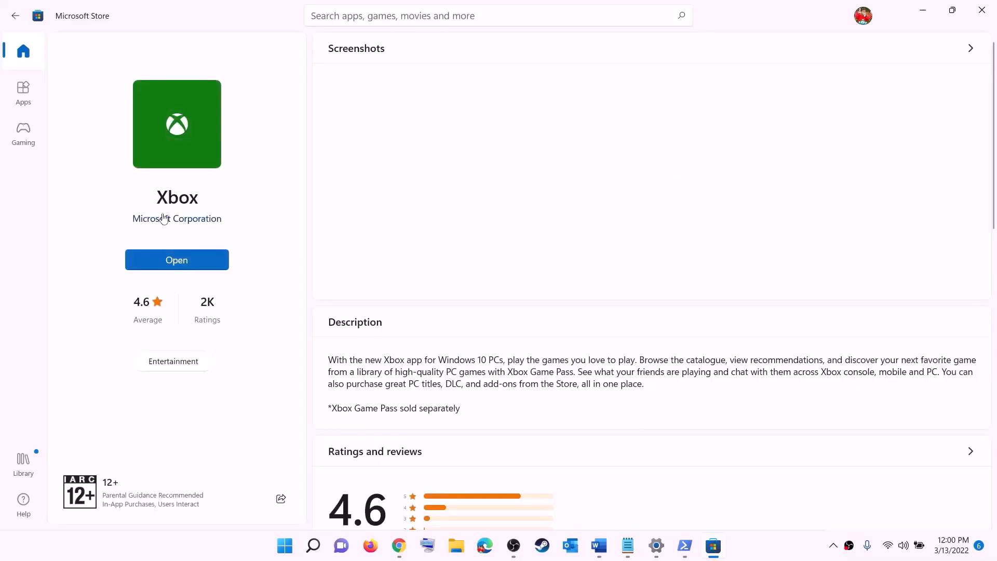
pyautogui.click(171, 267)
pyautogui.click(598, 545)
pyautogui.scroll(-5, 299, 259)
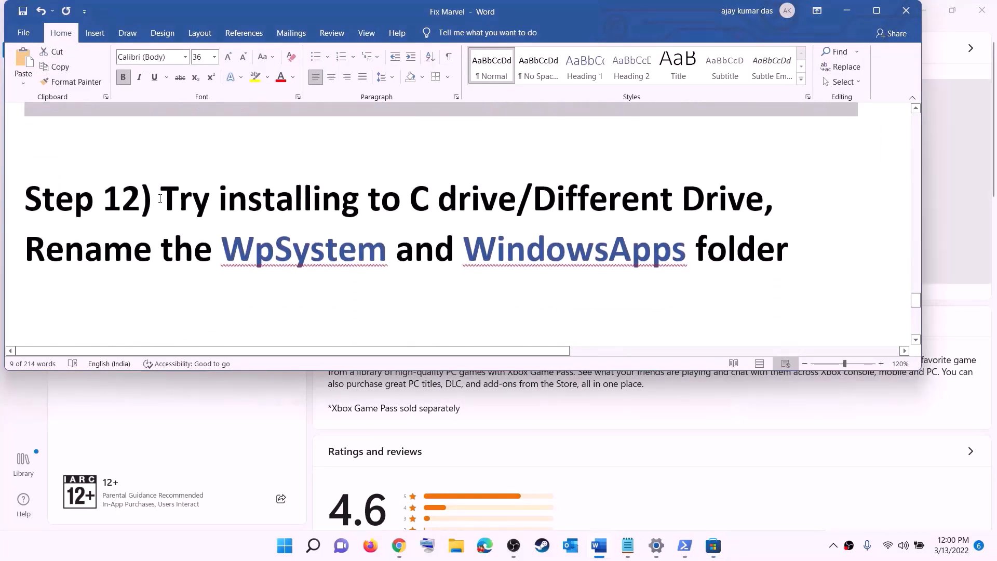
# - Highlight the Step 12 heading and its drive wording in the notes
pyautogui.moveTo(141, 200); pyautogui.dragTo(604, 191)
pyautogui.click(438, 217)
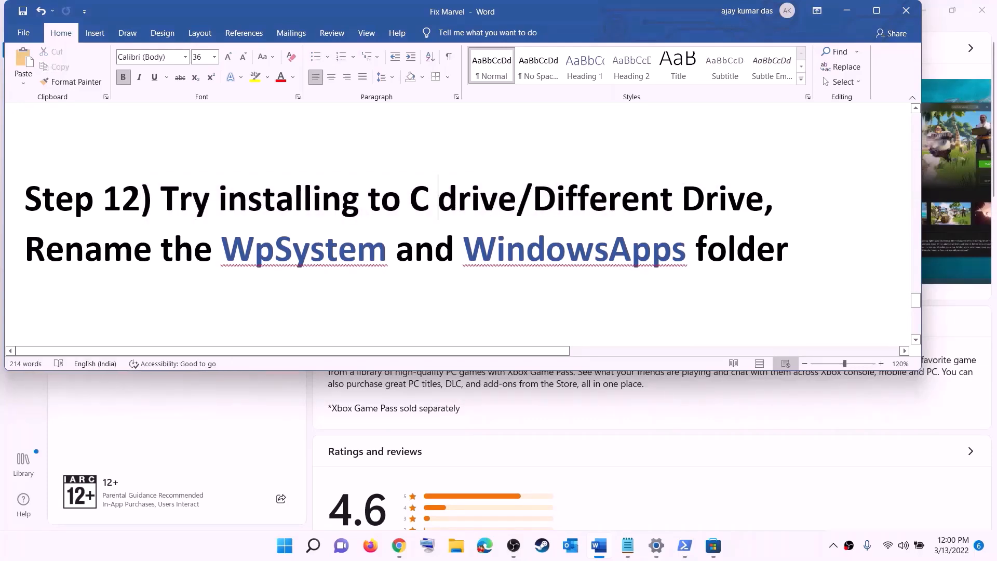
pyautogui.moveTo(410, 202); pyautogui.dragTo(745, 204)
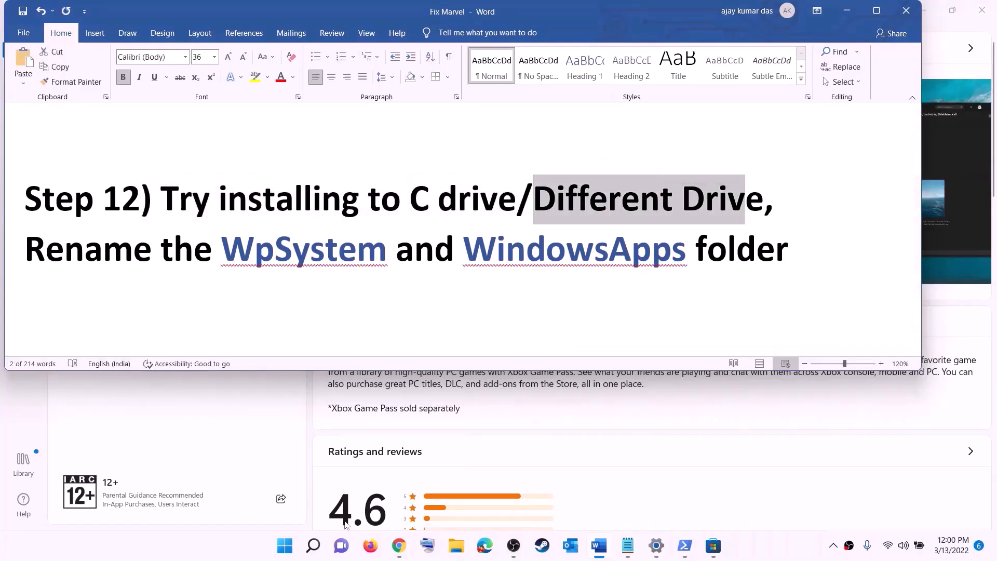
# - Go to Settings > Storage > Advanced storage settings > Where new content is saved
pyautogui.click(285, 545)
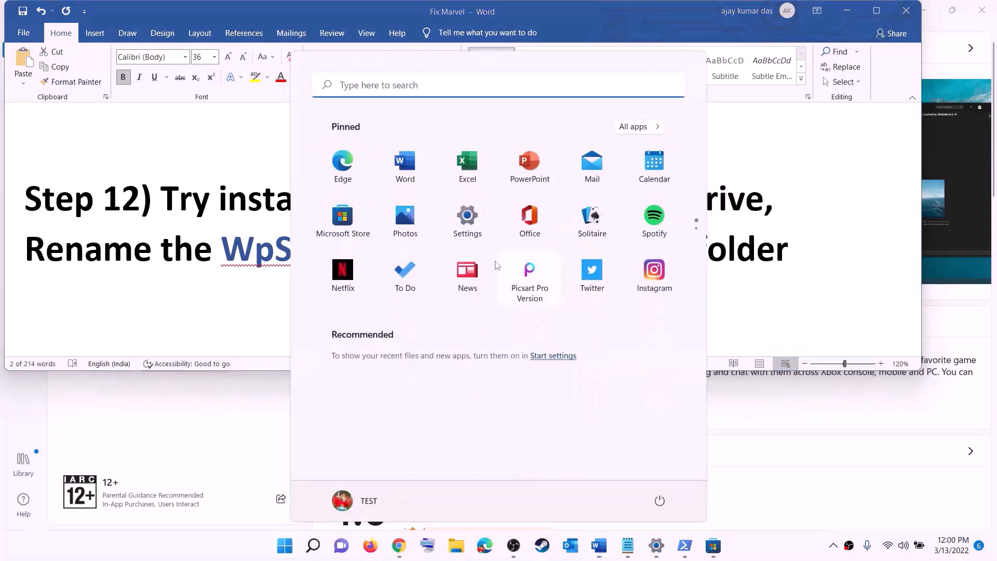
pyautogui.click(482, 228)
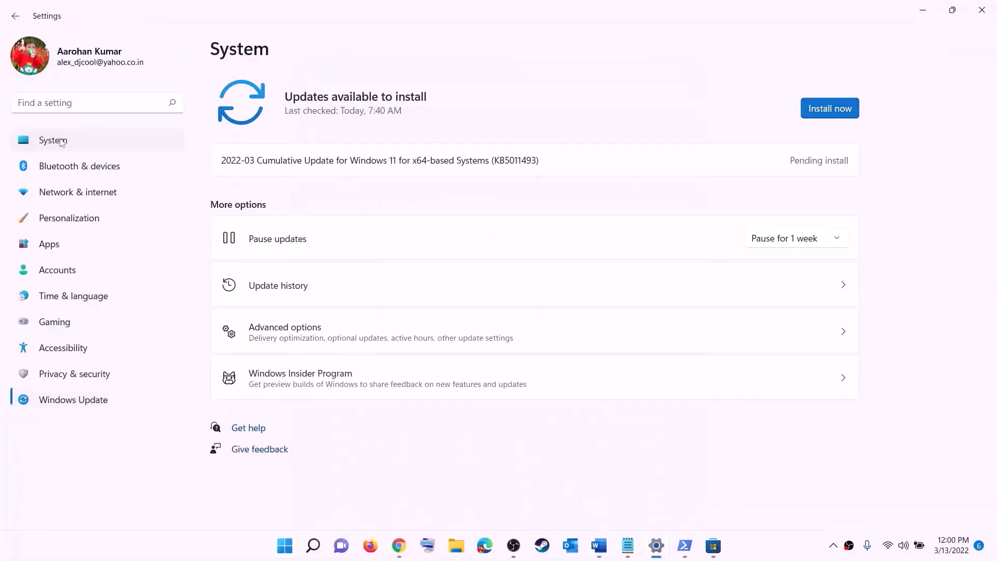
pyautogui.scroll(-3, 270, 270)
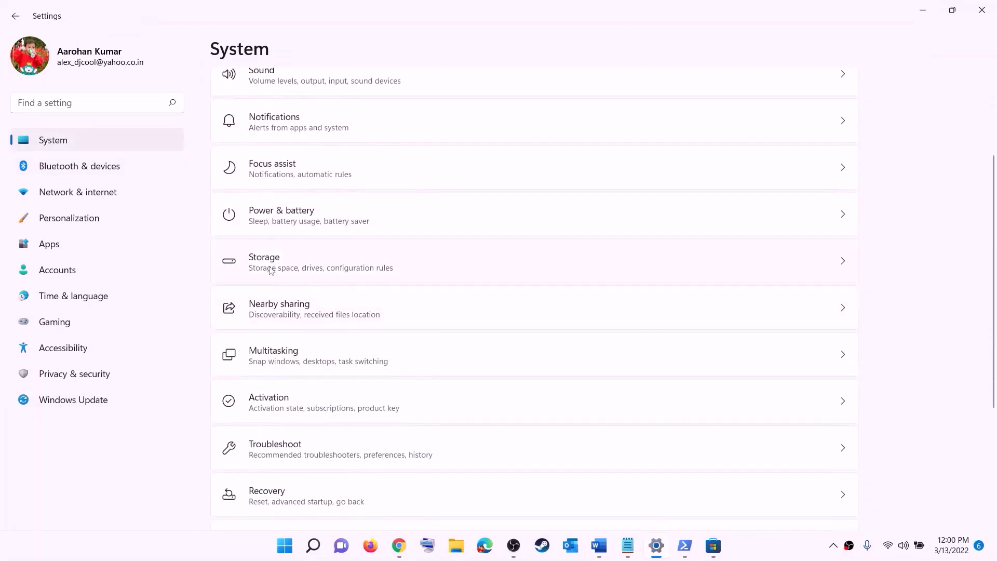
pyautogui.click(266, 276)
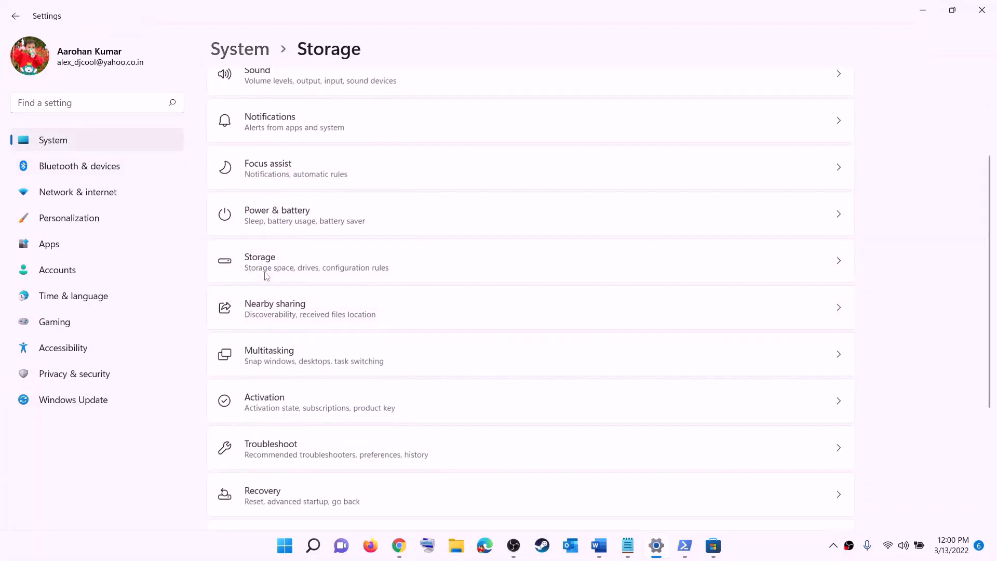
pyautogui.scroll(-5, 370, 366)
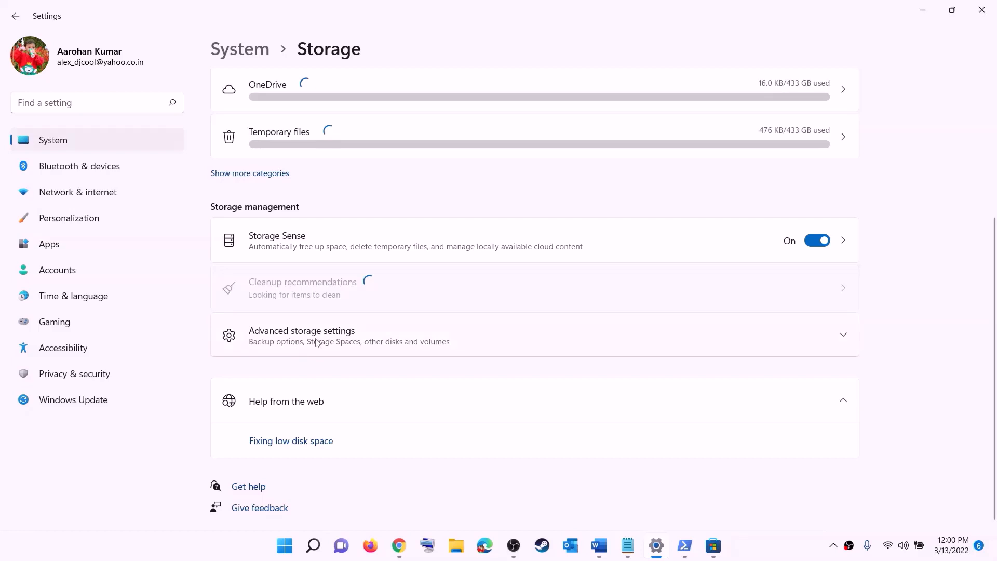
pyautogui.click(317, 342)
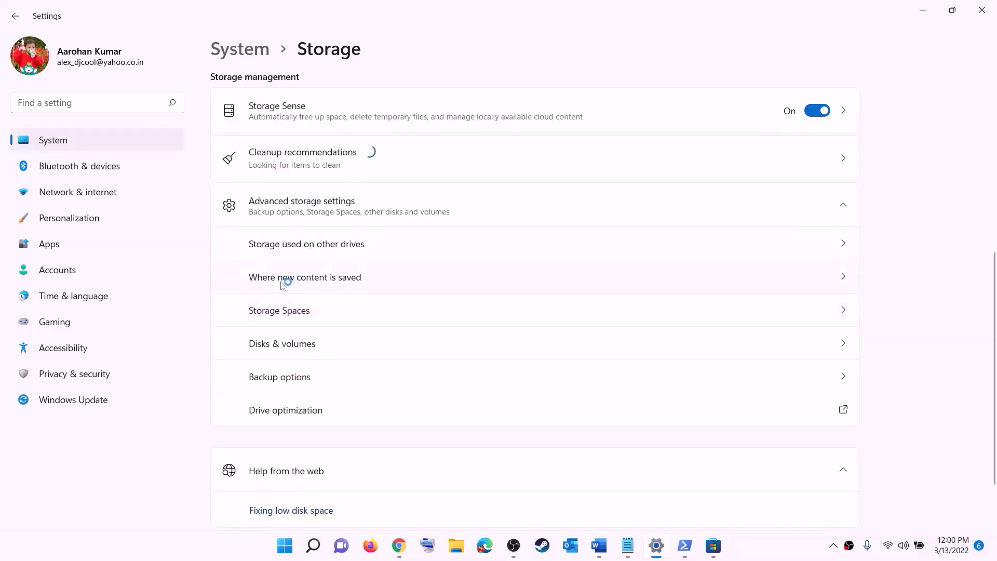
pyautogui.click(322, 278)
pyautogui.click(304, 149)
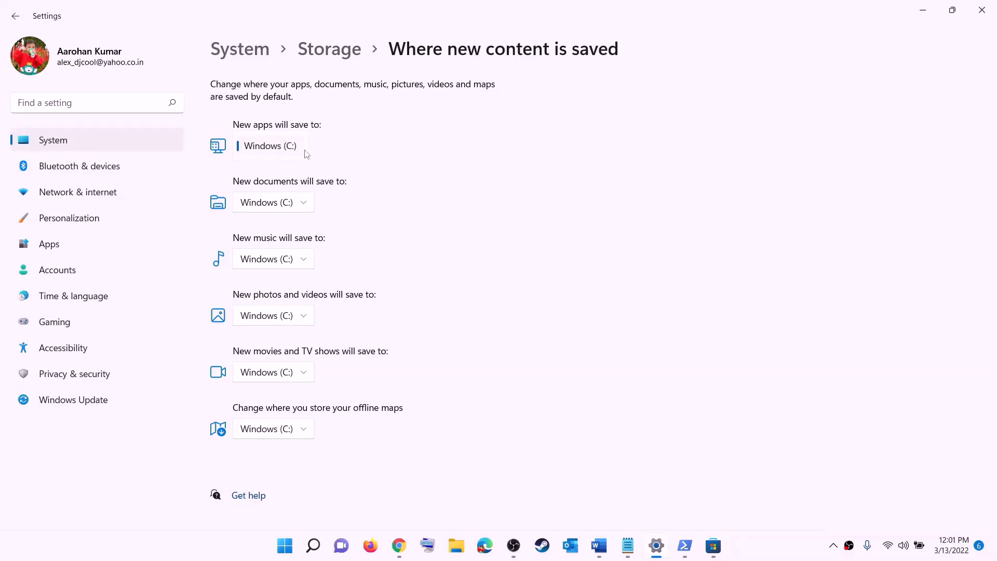
# - Leave new apps saving to Windows (C:), close Settings, and mark the WpSystem rename line
pyautogui.click(307, 154)
pyautogui.click(305, 149)
pyautogui.click(329, 158)
pyautogui.click(305, 150)
pyautogui.click(359, 160)
pyautogui.click(979, 10)
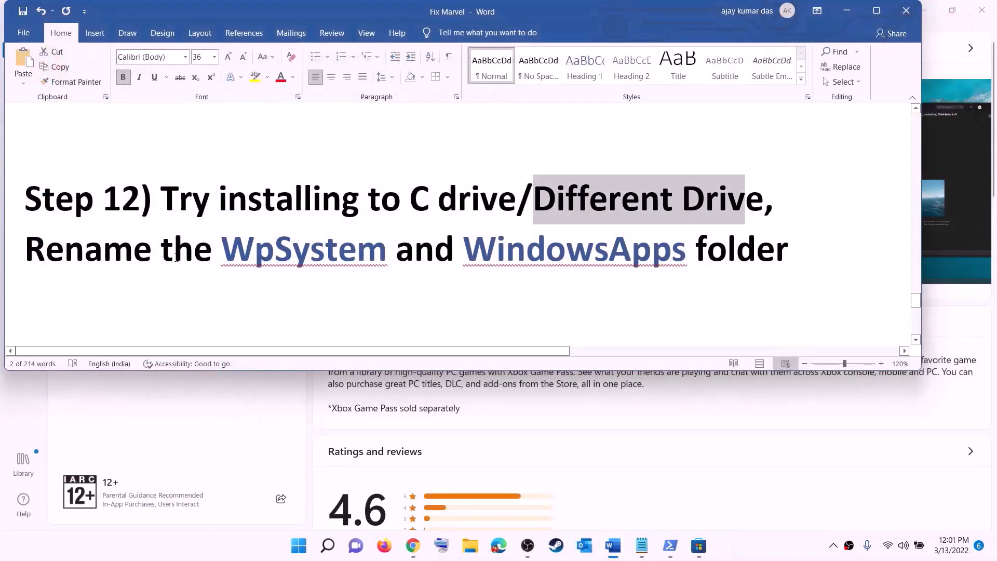
pyautogui.moveTo(68, 243); pyautogui.dragTo(789, 262)
pyautogui.click(789, 262)
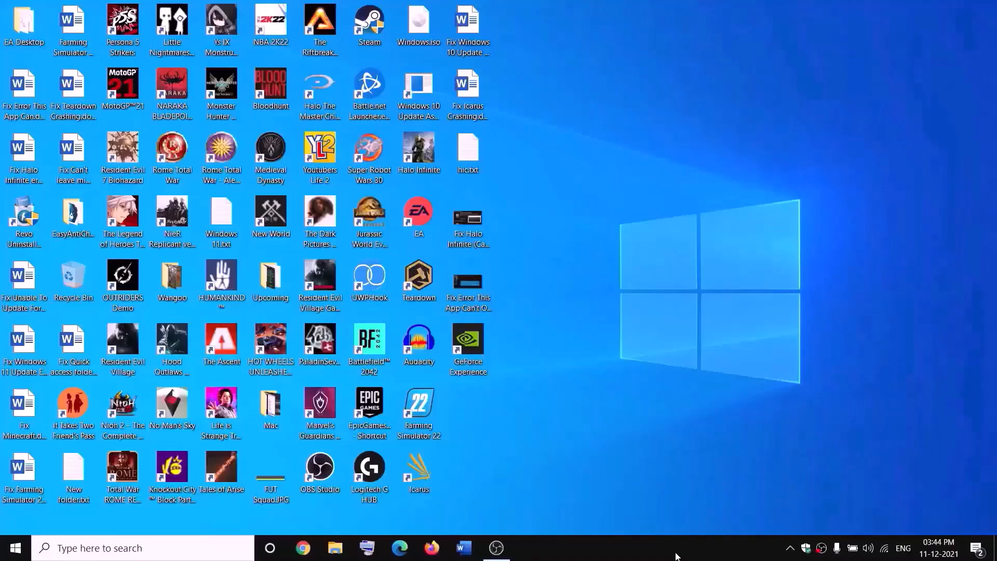
# - Open Properties for the WpSystem folder on New Volume (D:) in File Explorer
pyautogui.click(335, 547)
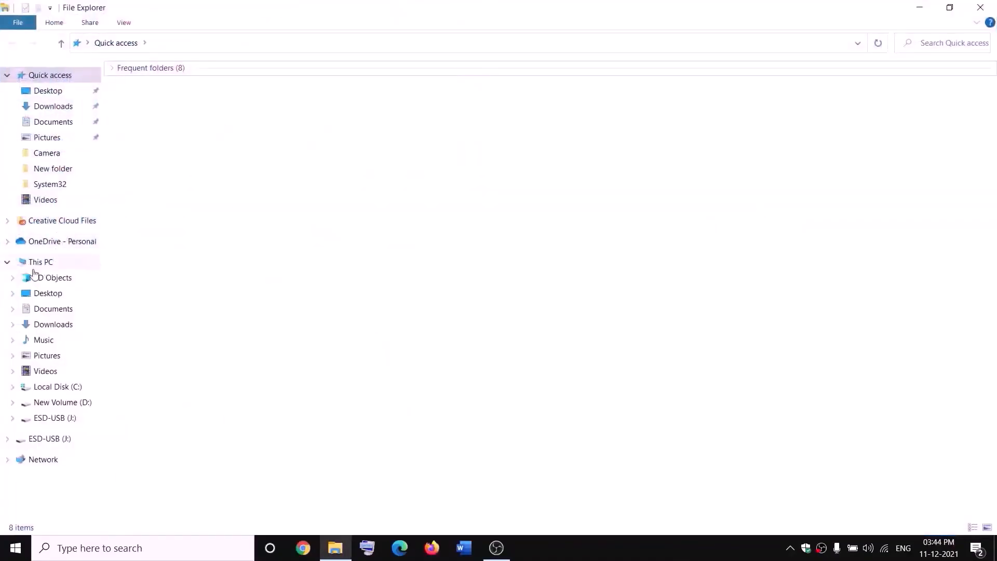
pyautogui.click(45, 262)
pyautogui.doubleClick(370, 189)
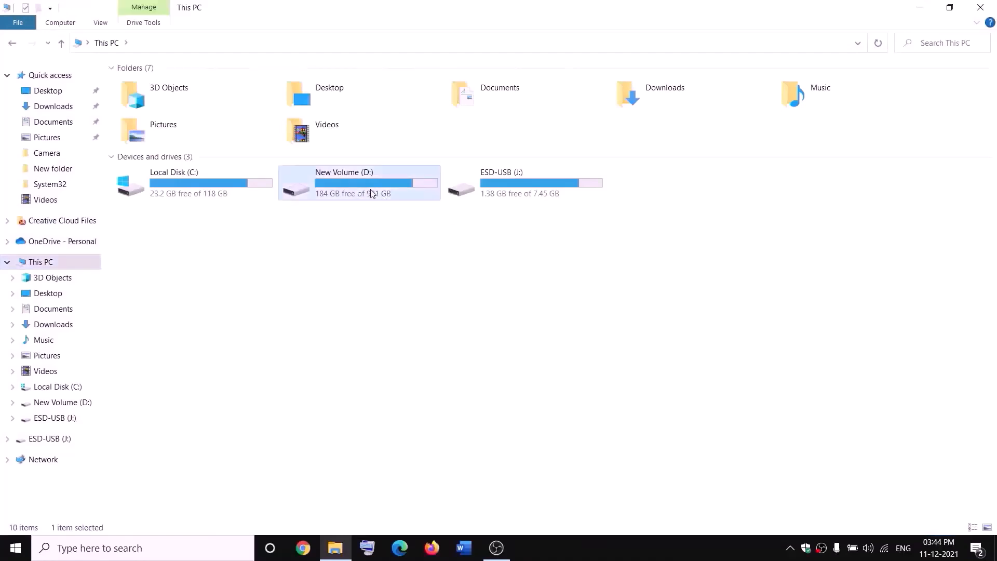
pyautogui.click(153, 365)
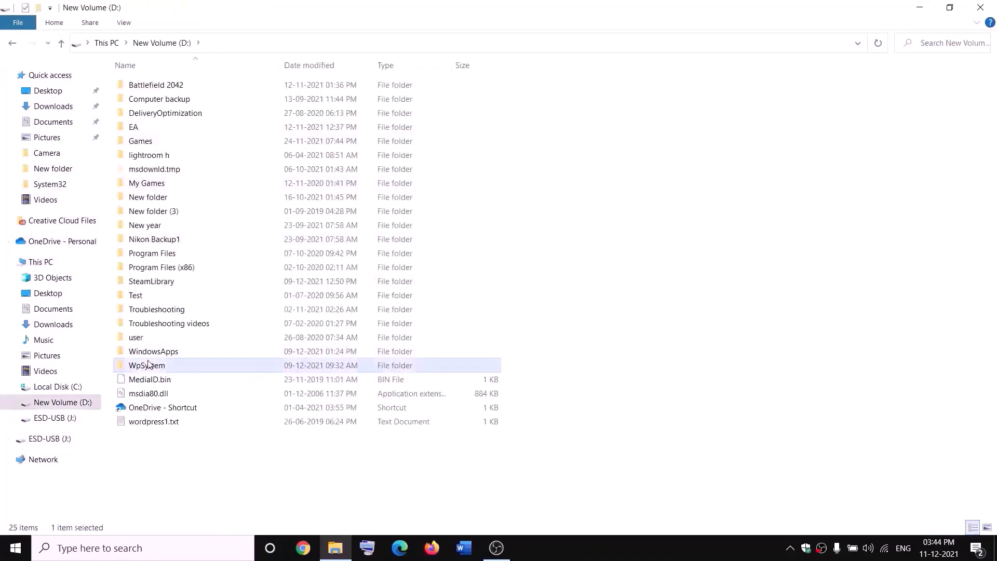
pyautogui.rightClick(162, 369)
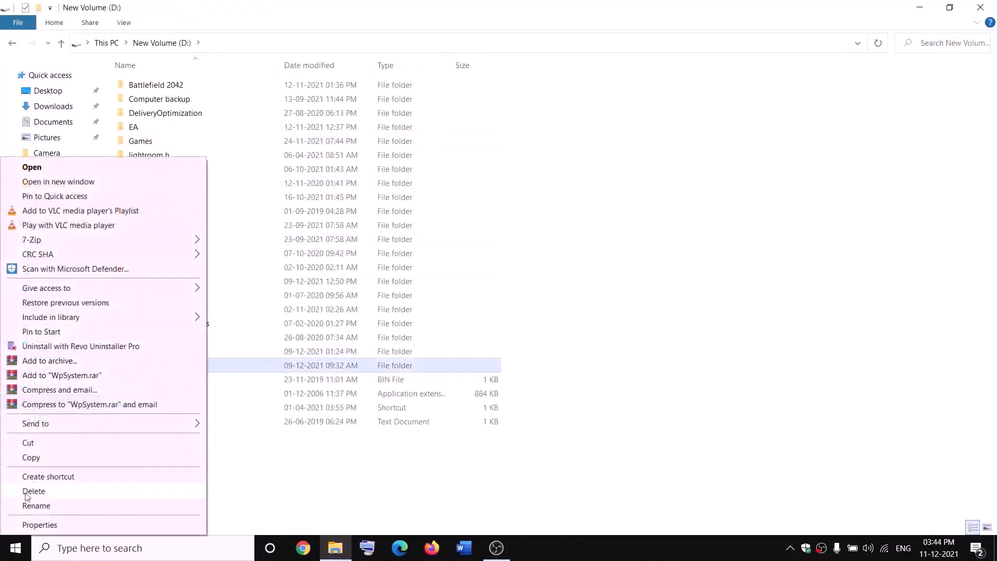
pyautogui.click(318, 475)
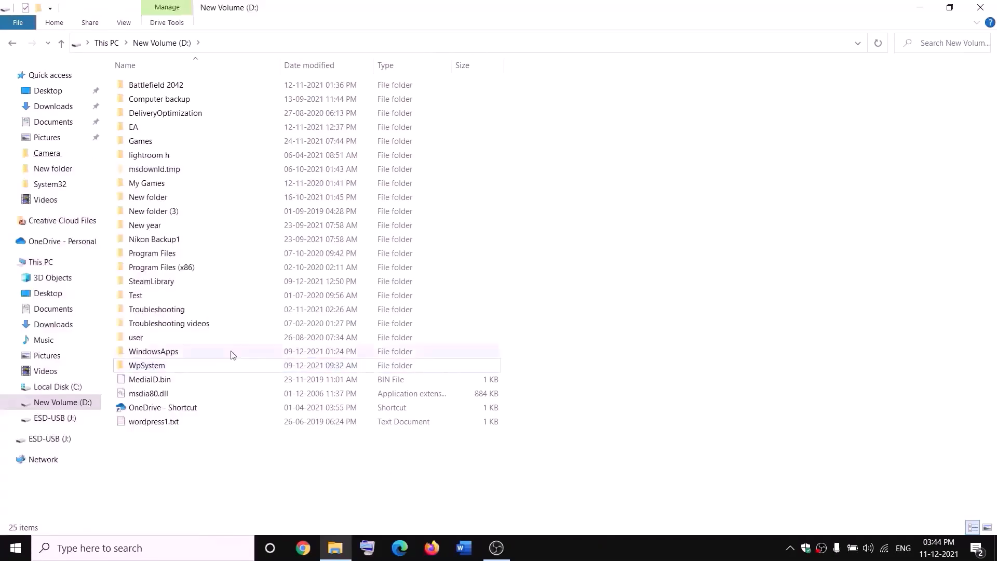
pyautogui.rightClick(146, 368)
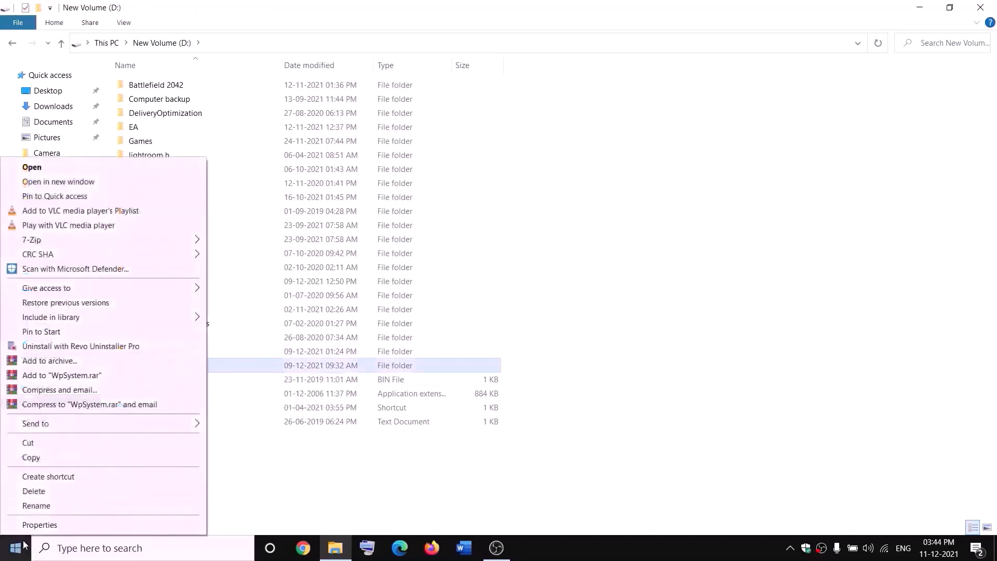
pyautogui.click(42, 524)
pyautogui.moveTo(297, 230); pyautogui.dragTo(427, 144)
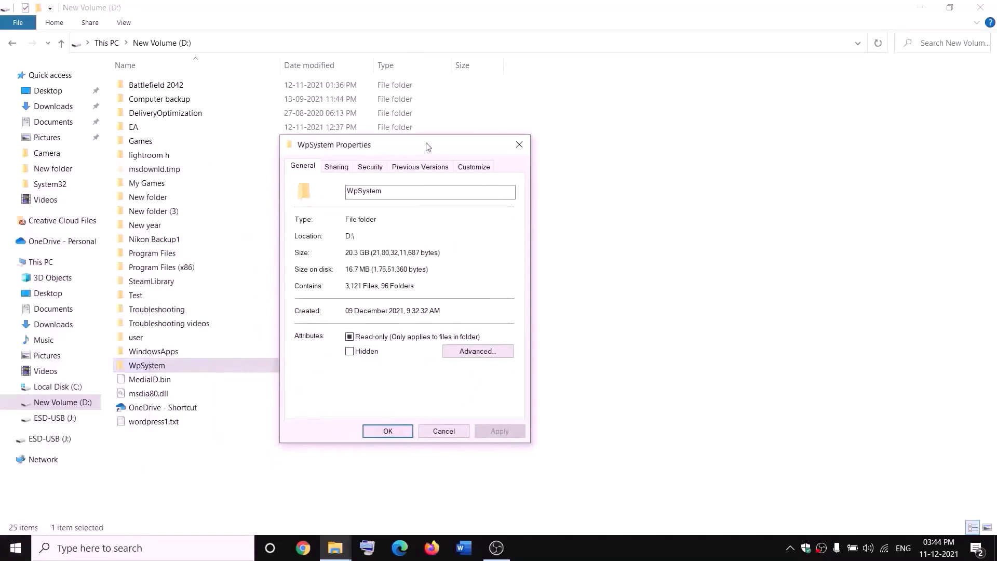
# - In WpSystem's advanced security settings, set the owner to the verified Everyone group
pyautogui.click(370, 166)
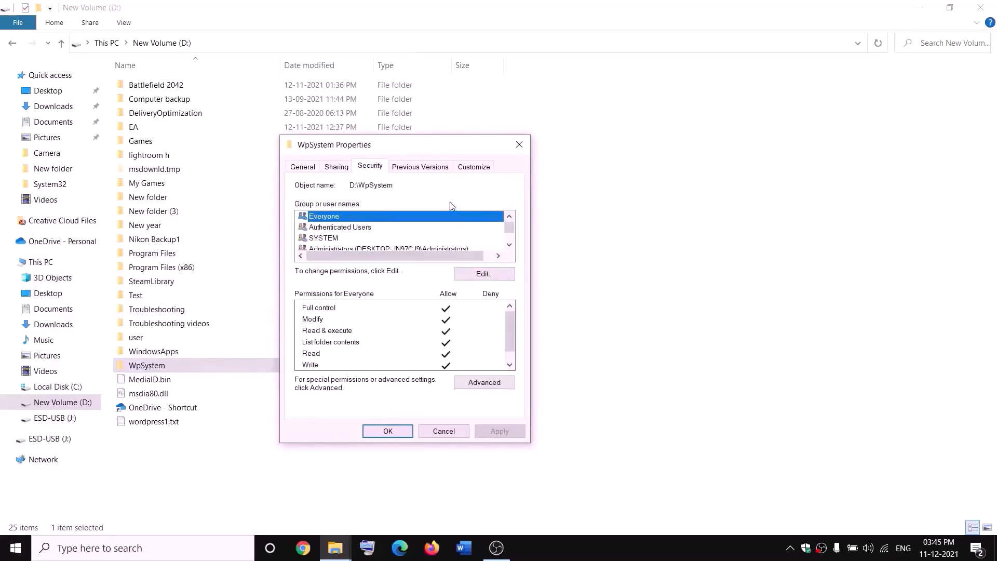
pyautogui.click(488, 384)
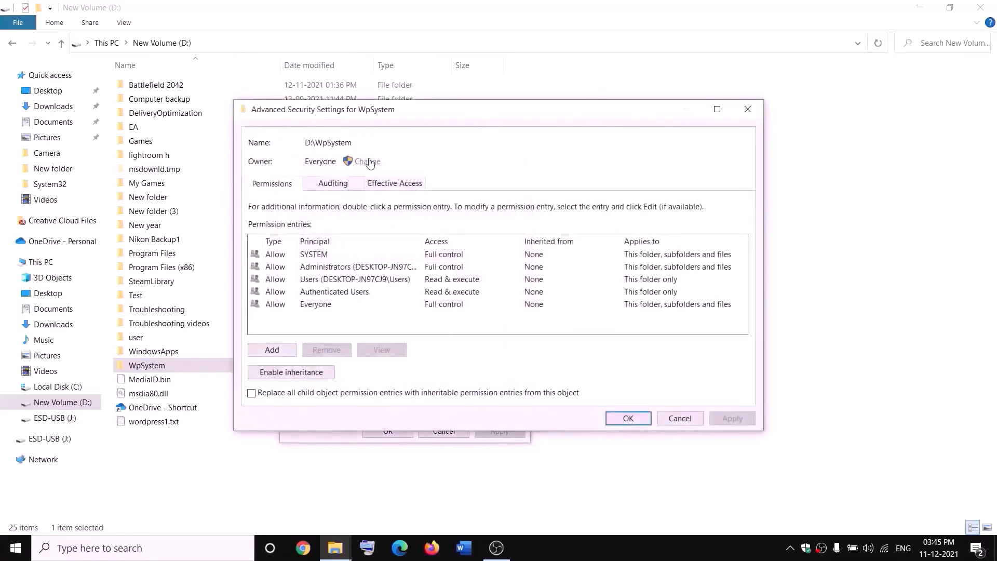
pyautogui.click(363, 162)
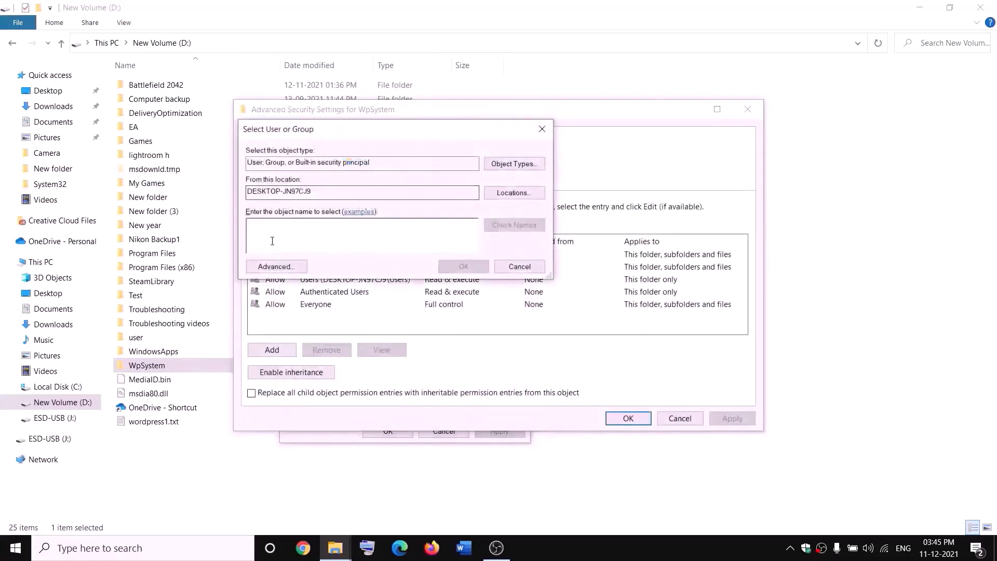
pyautogui.write('w')
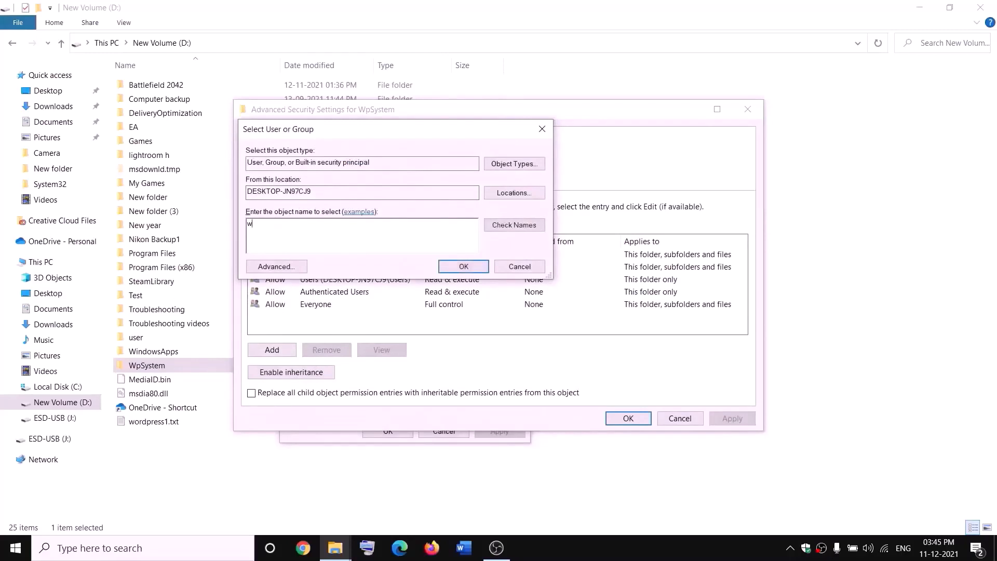
pyautogui.press('BackSpace')
pyautogui.write('everyone')
pyautogui.moveTo(299, 220); pyautogui.dragTo(234, 234)
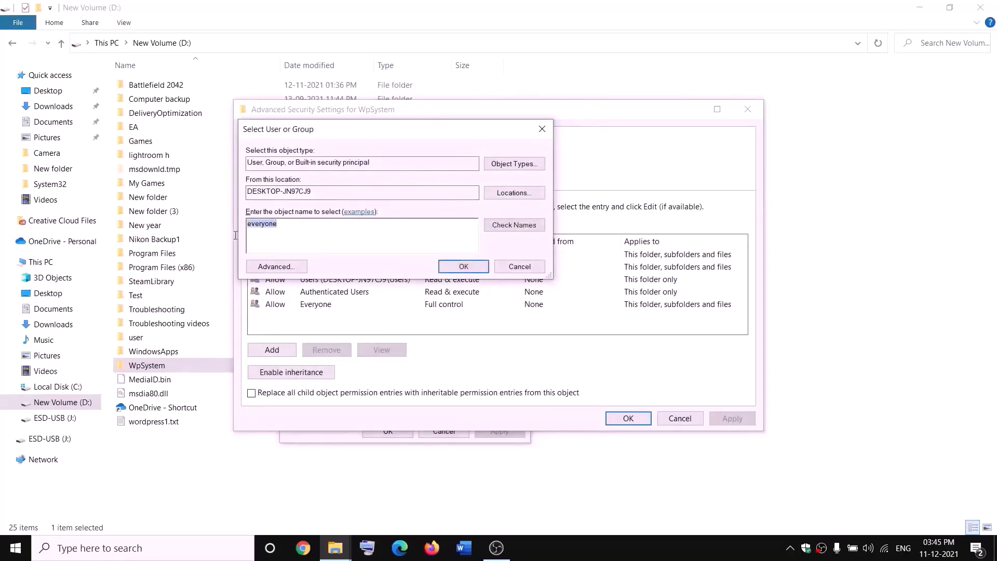
pyautogui.click(519, 228)
pyautogui.click(465, 268)
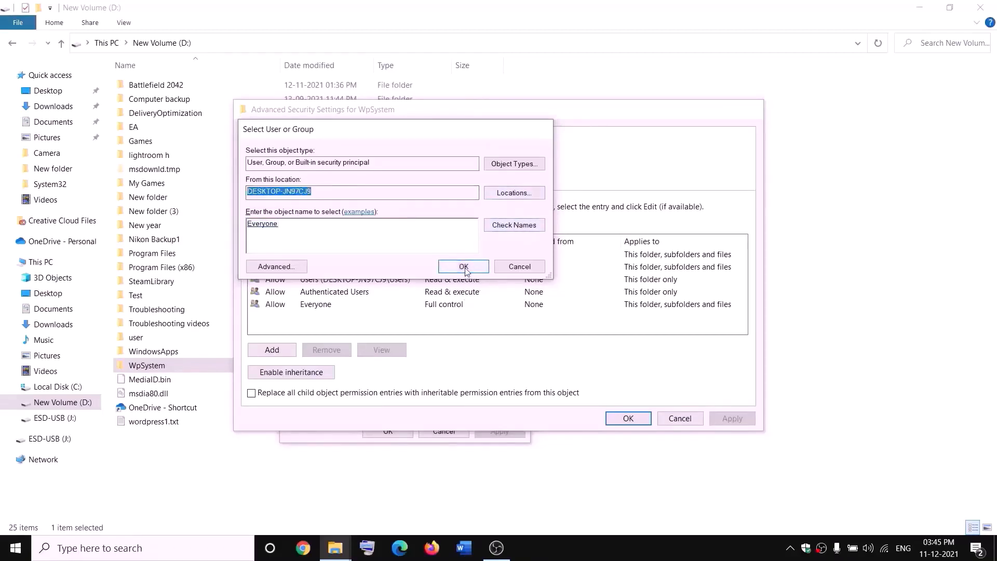
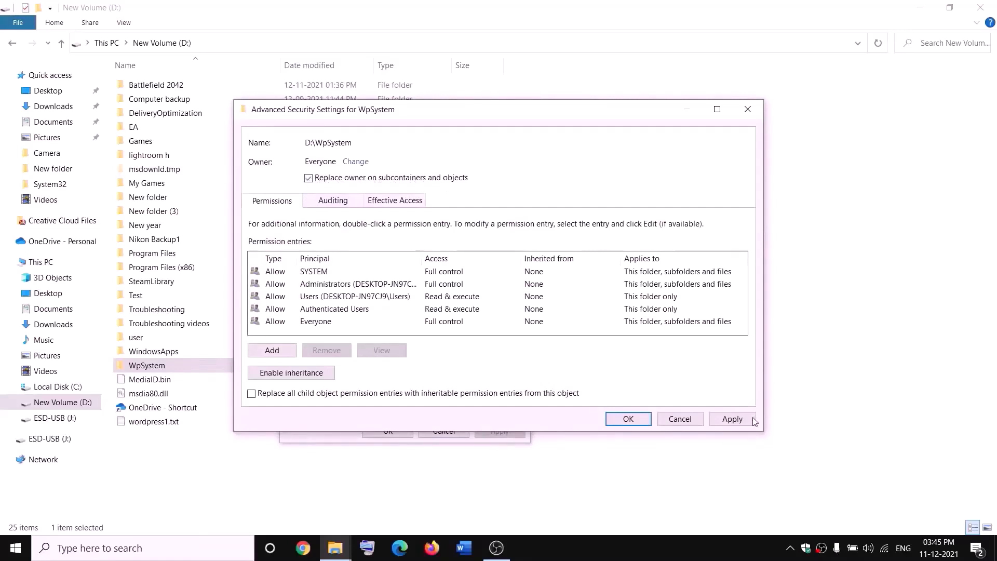
# - Apply Everyone as WpSystem's owner, dismiss the security notice, and close its properties
pyautogui.click(731, 418)
pyautogui.click(628, 422)
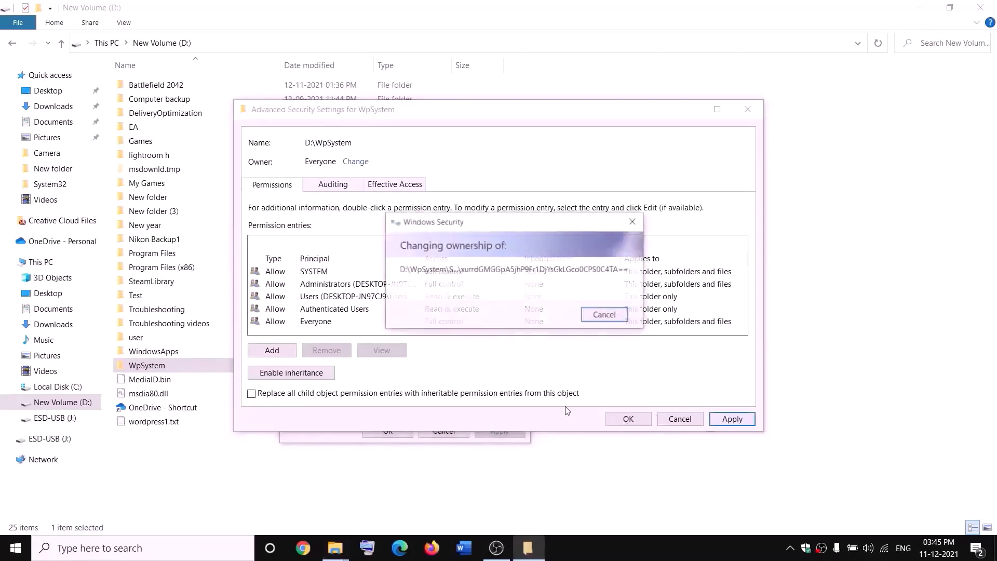
pyautogui.click(605, 327)
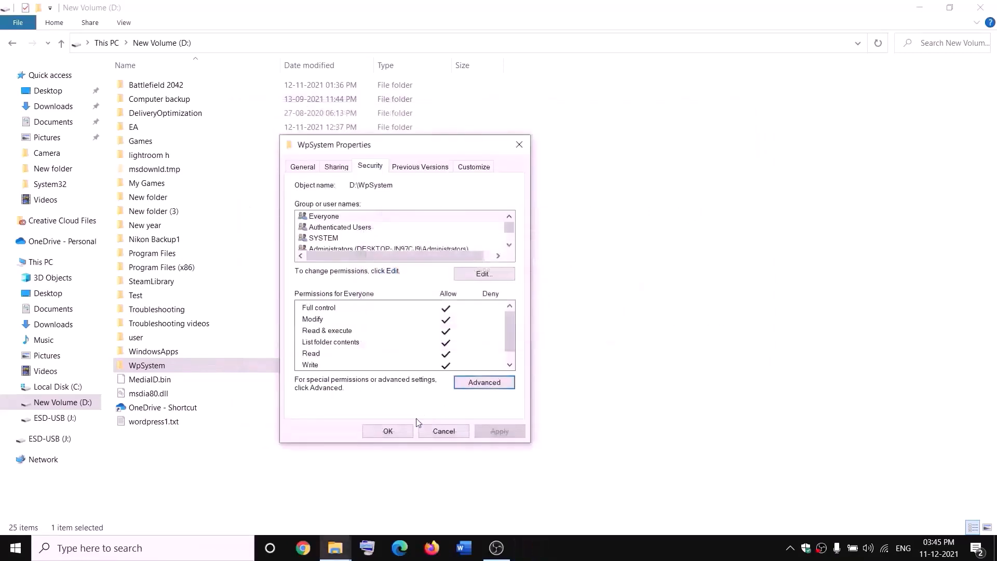
pyautogui.click(388, 430)
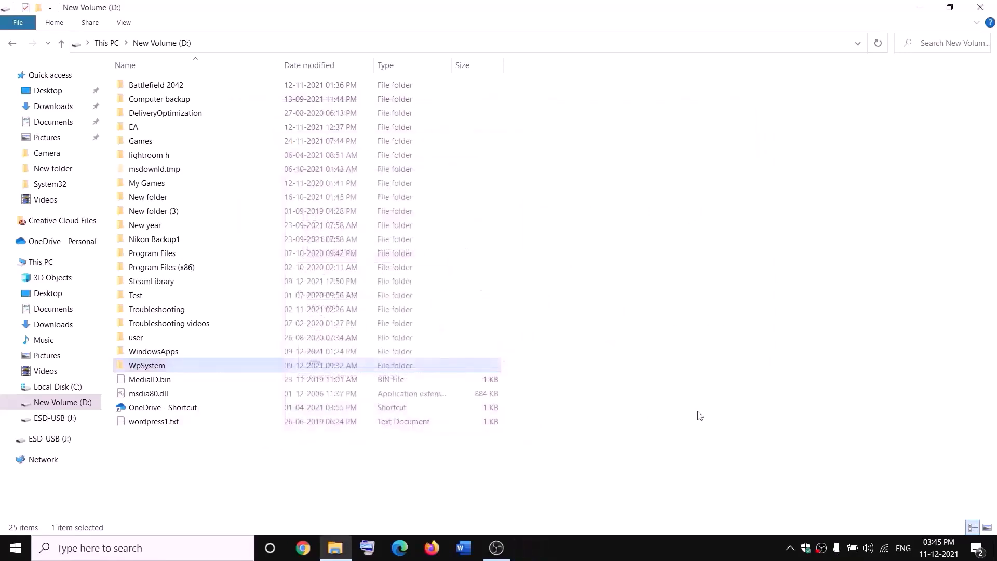
# - Open WpSystem's advanced security settings and start a new permission entry
pyautogui.rightClick(149, 368)
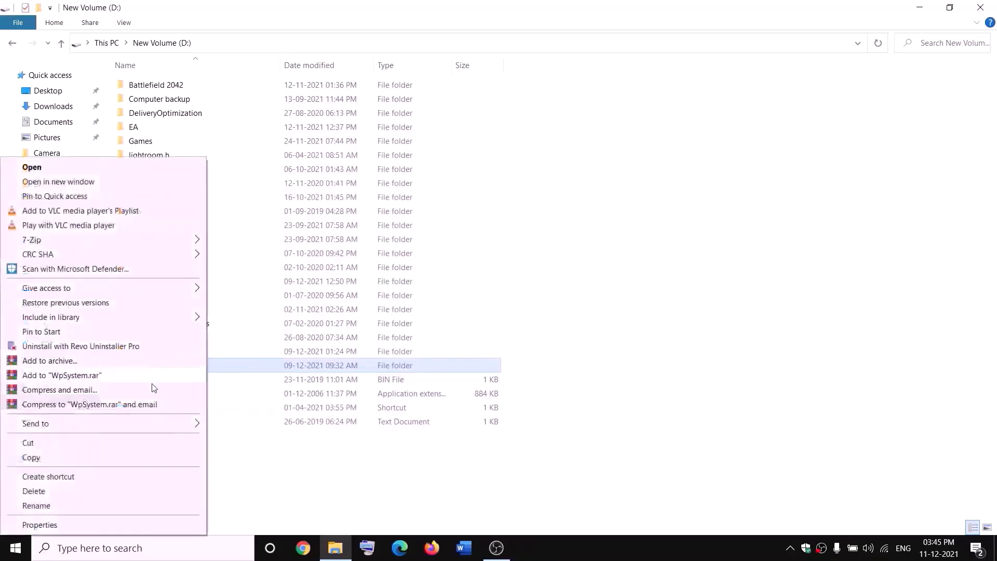
pyautogui.click(59, 523)
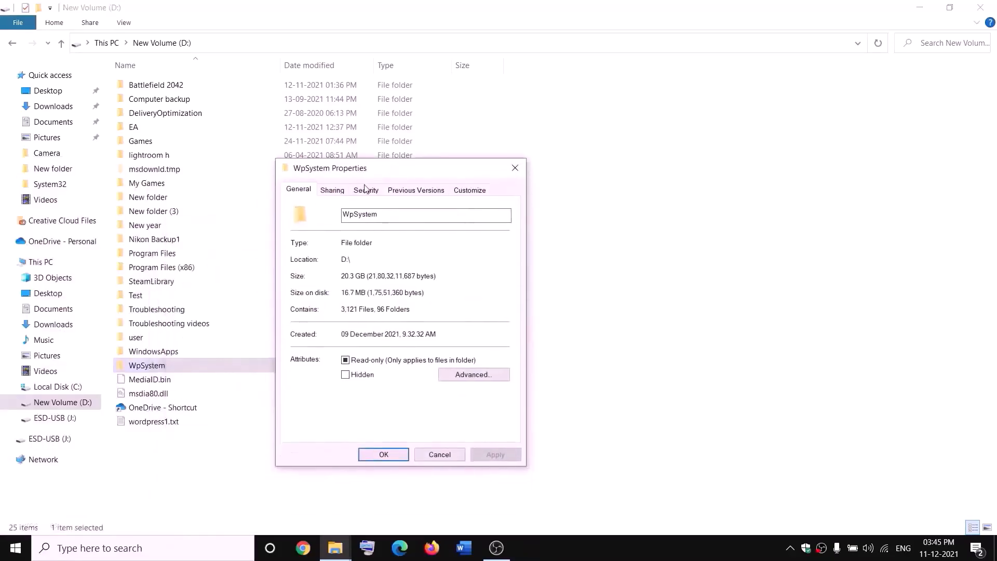
pyautogui.click(366, 190)
pyautogui.click(482, 407)
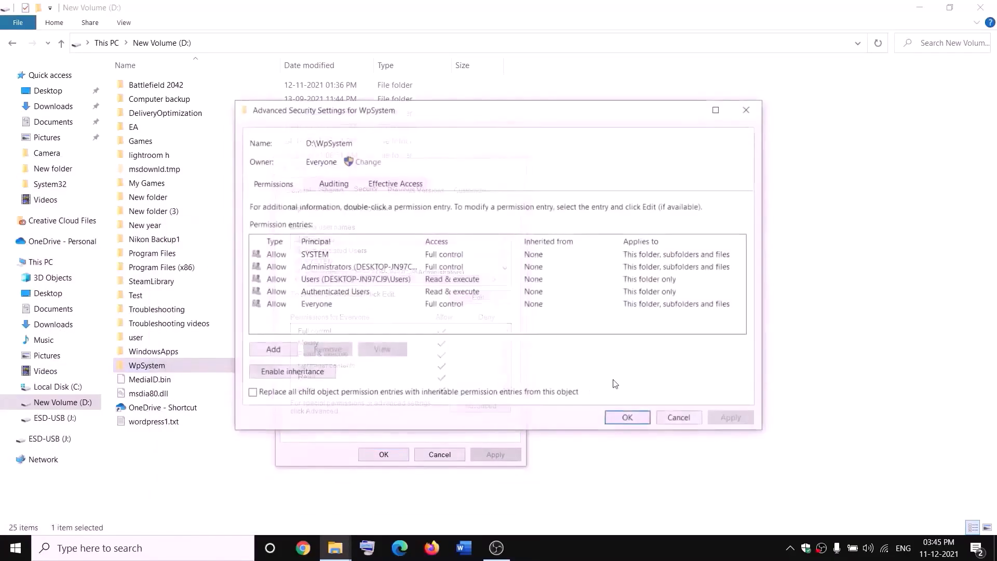
pyautogui.click(272, 350)
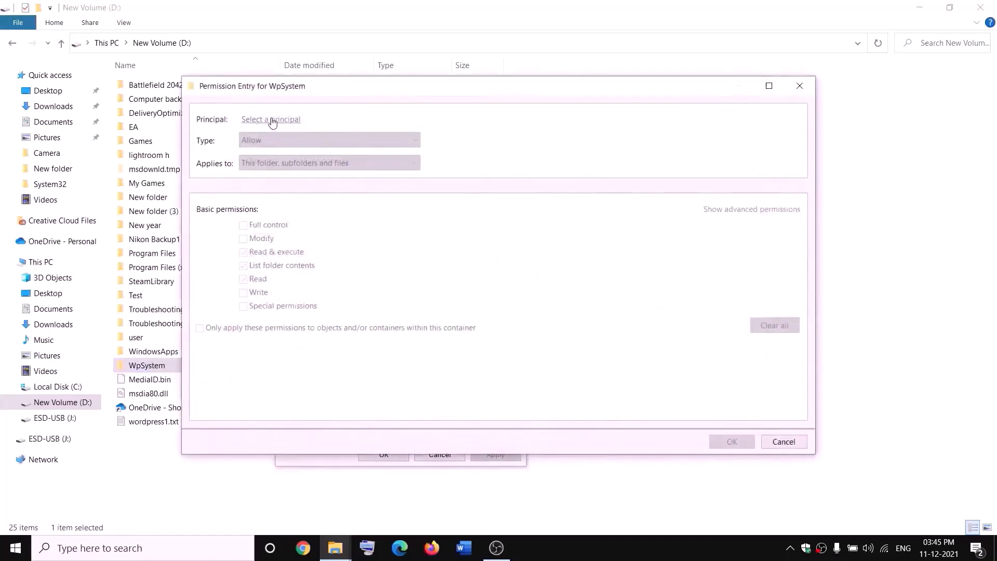
# - Add a Full control entry for Everyone on WpSystem and close the security dialogs
pyautogui.click(272, 120)
pyautogui.write('e')
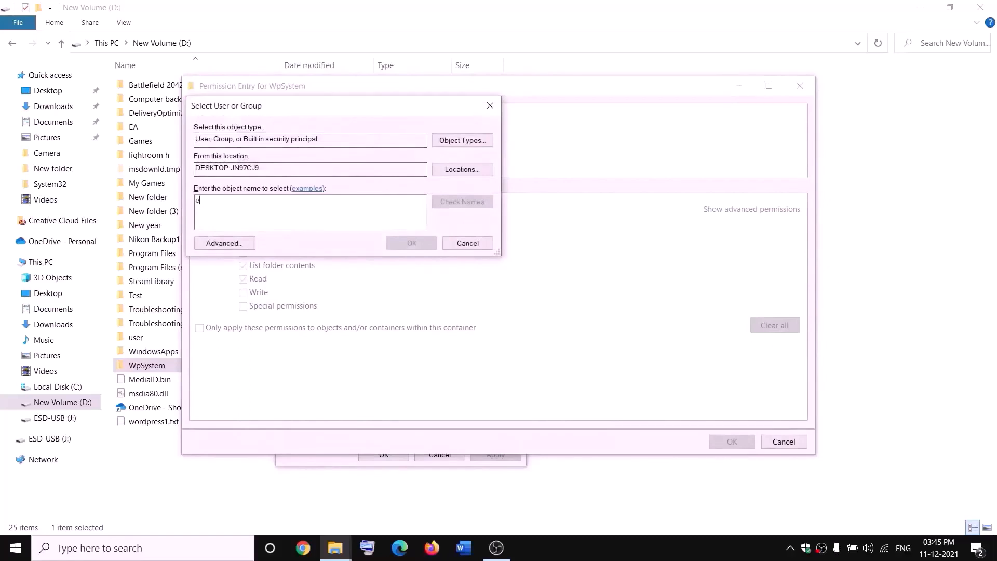
pyautogui.write('veryone')
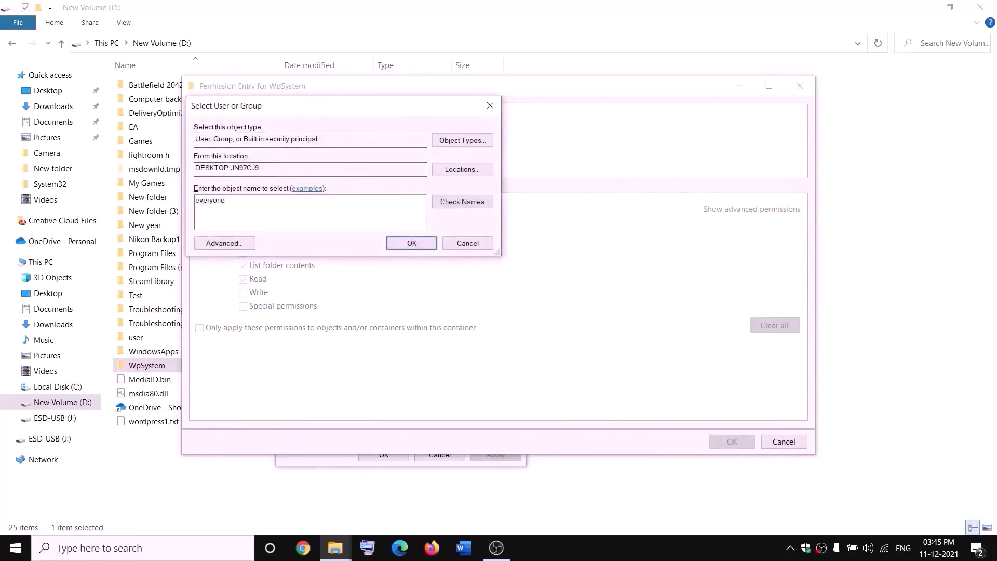
pyautogui.click(467, 203)
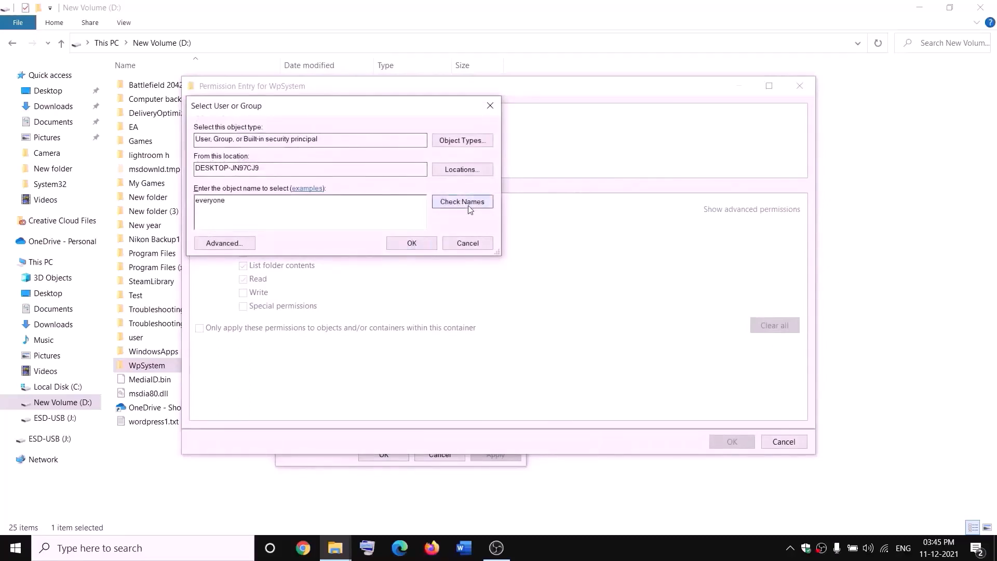
pyautogui.click(417, 243)
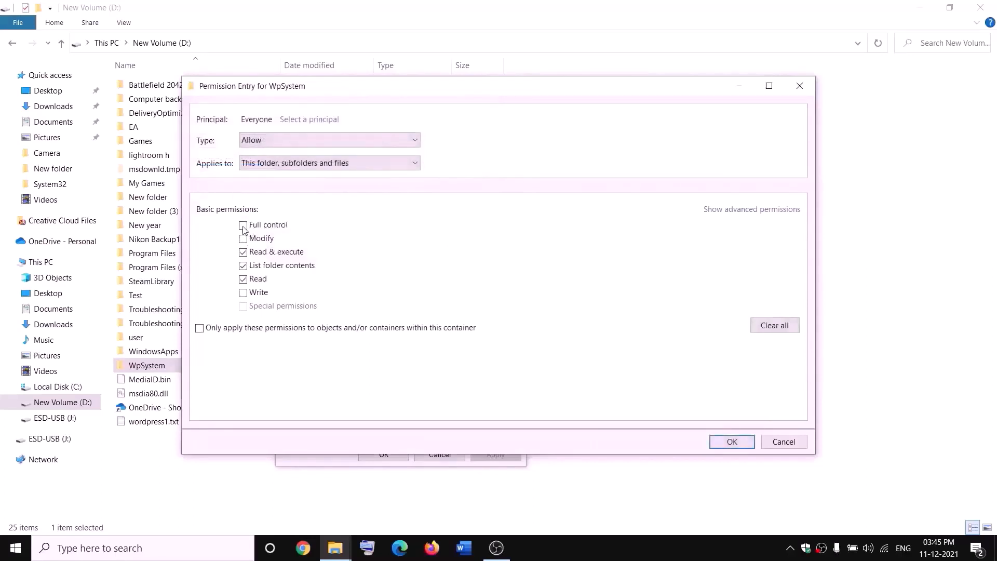
pyautogui.click(244, 227)
pyautogui.click(731, 441)
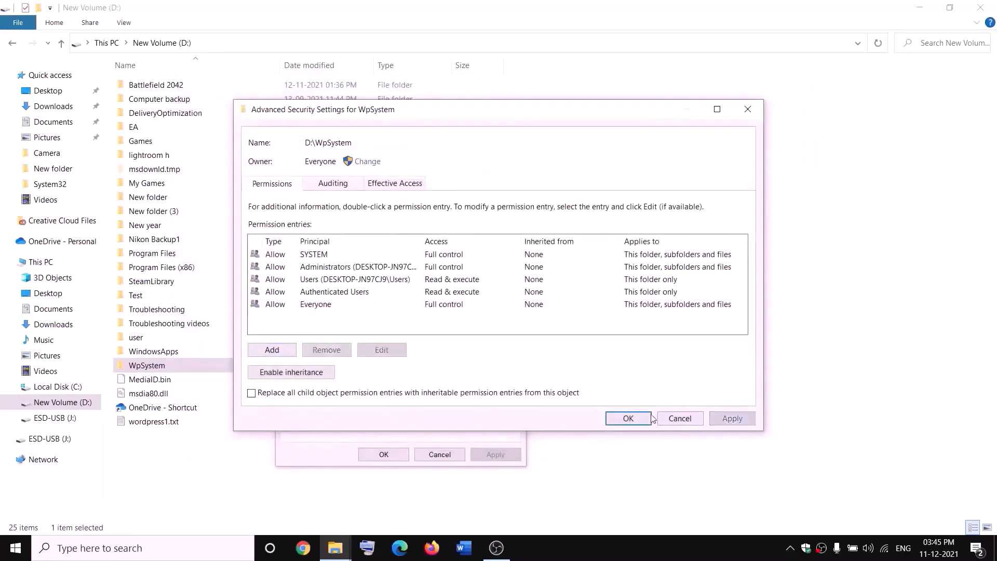
pyautogui.click(629, 418)
pyautogui.click(383, 454)
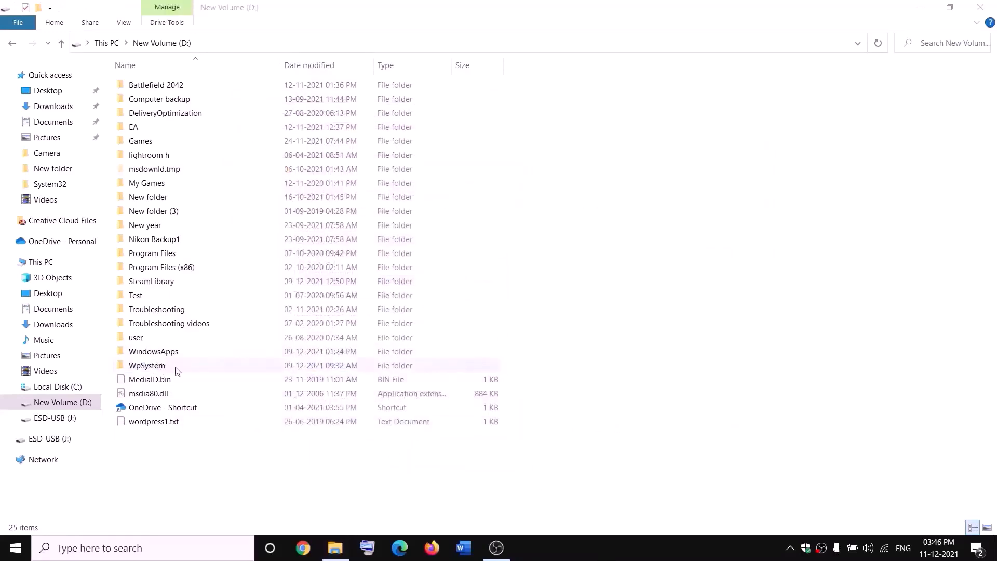
# - Append '.old' to the WpSystem folder name
pyautogui.rightClick(147, 369)
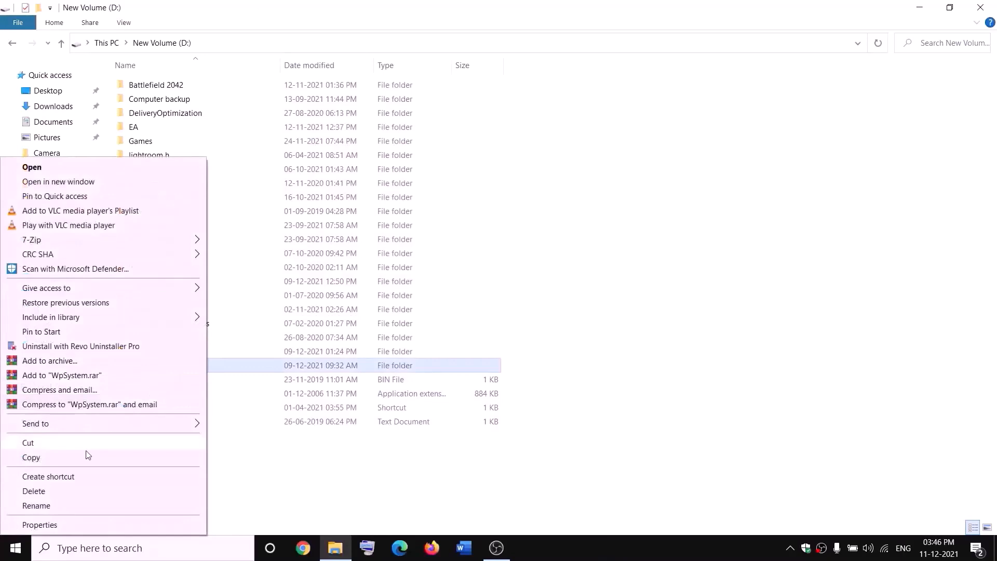
pyautogui.click(39, 508)
pyautogui.press('End')
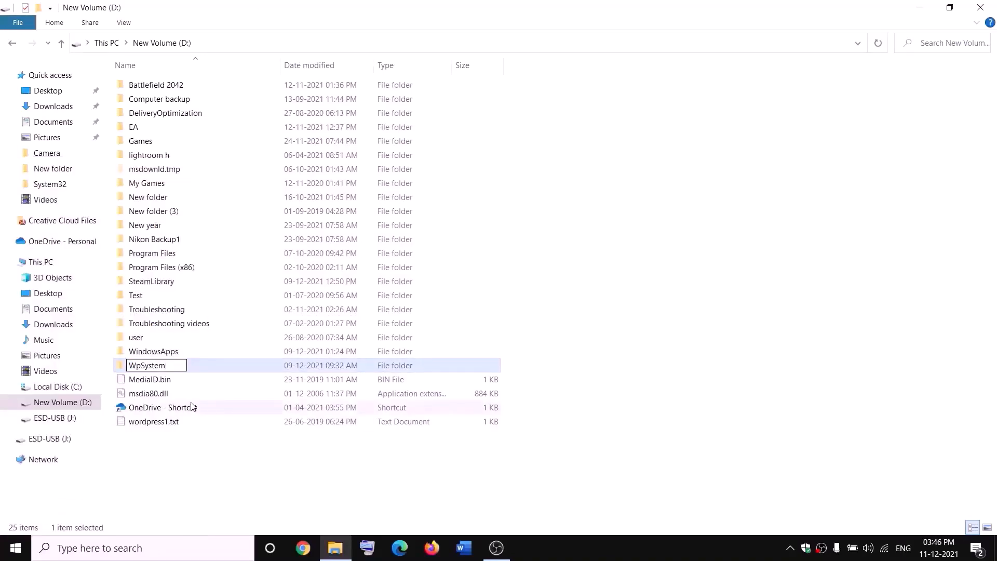
pyautogui.write('.old')
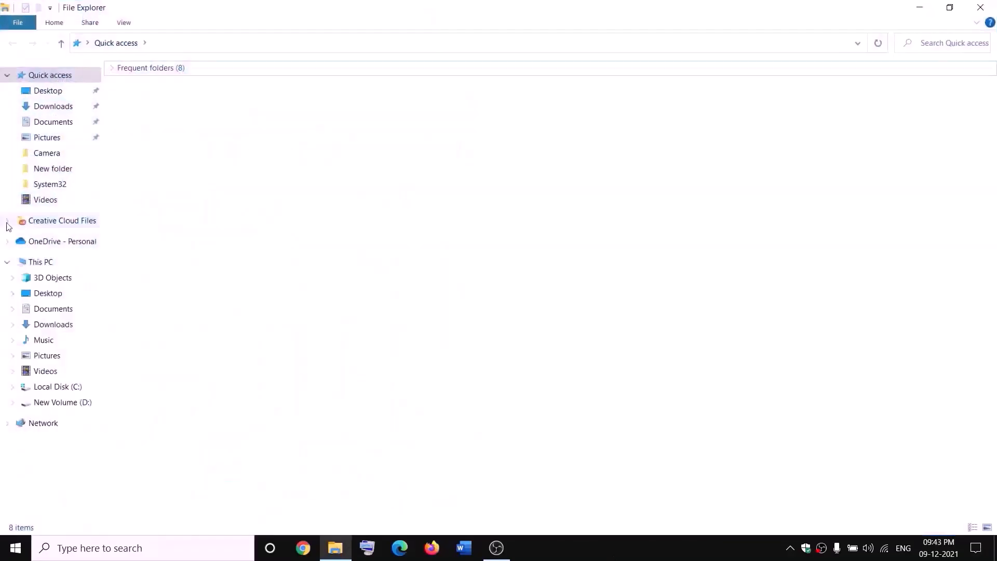
# - Go to New Volume (D:) and open the WindowsApps folder's advanced security settings
pyautogui.click(23, 261)
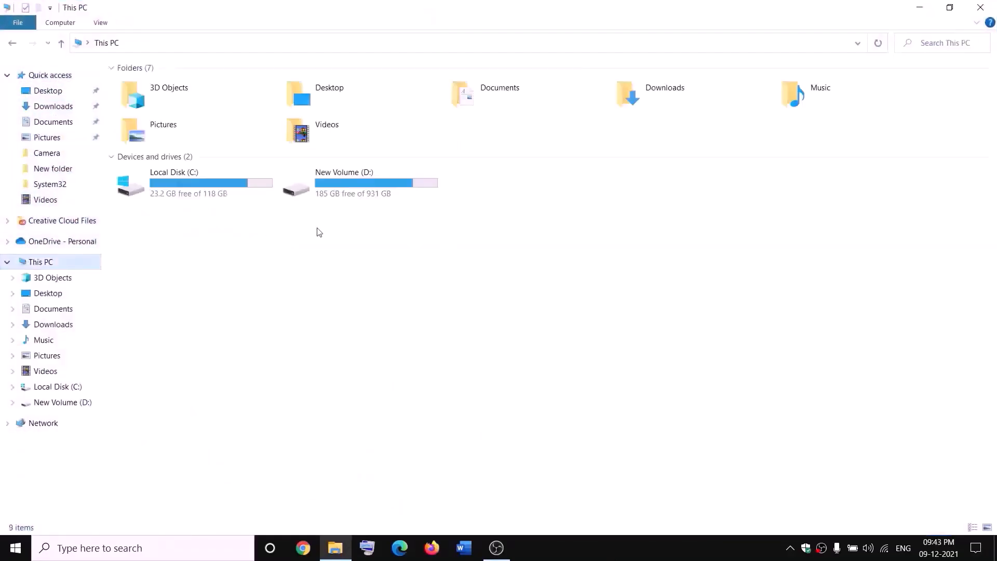
pyautogui.doubleClick(357, 186)
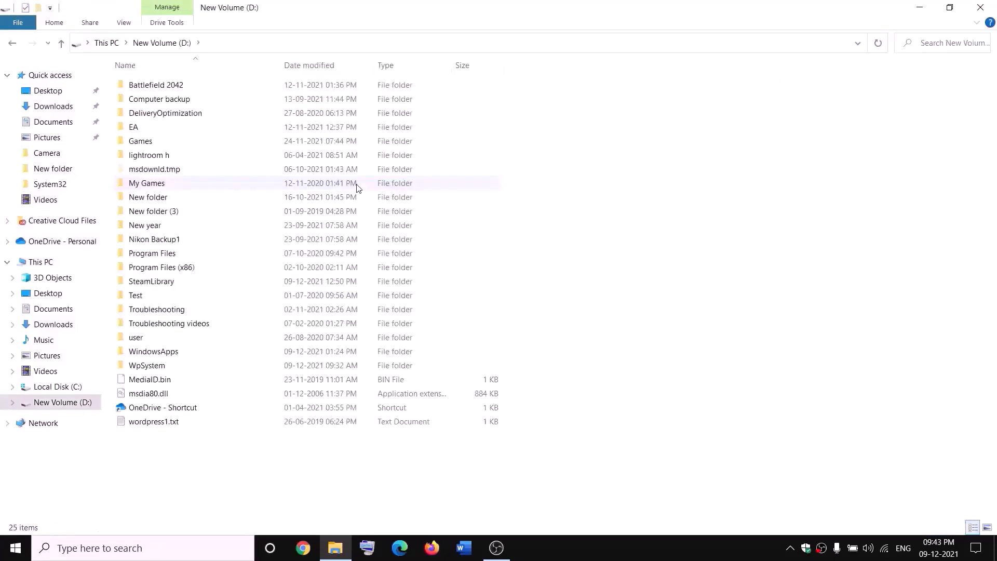
pyautogui.click(177, 352)
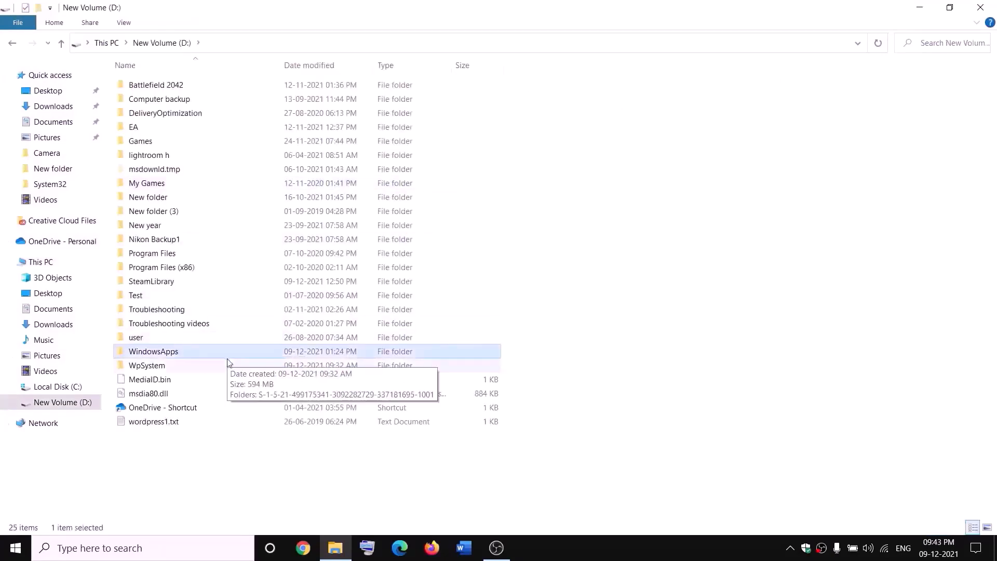
pyautogui.rightClick(188, 358)
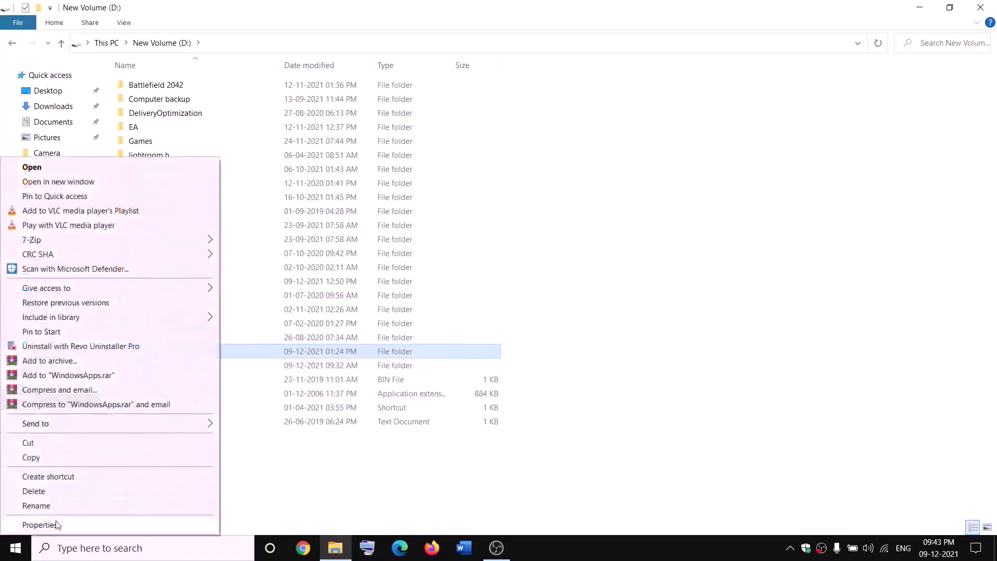
pyautogui.click(40, 525)
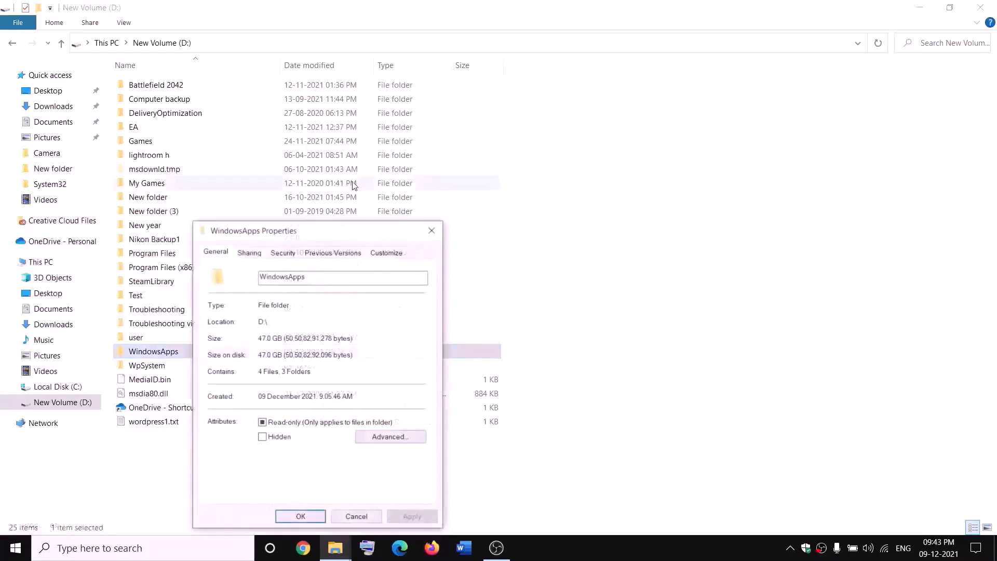
pyautogui.click(283, 253)
pyautogui.click(396, 468)
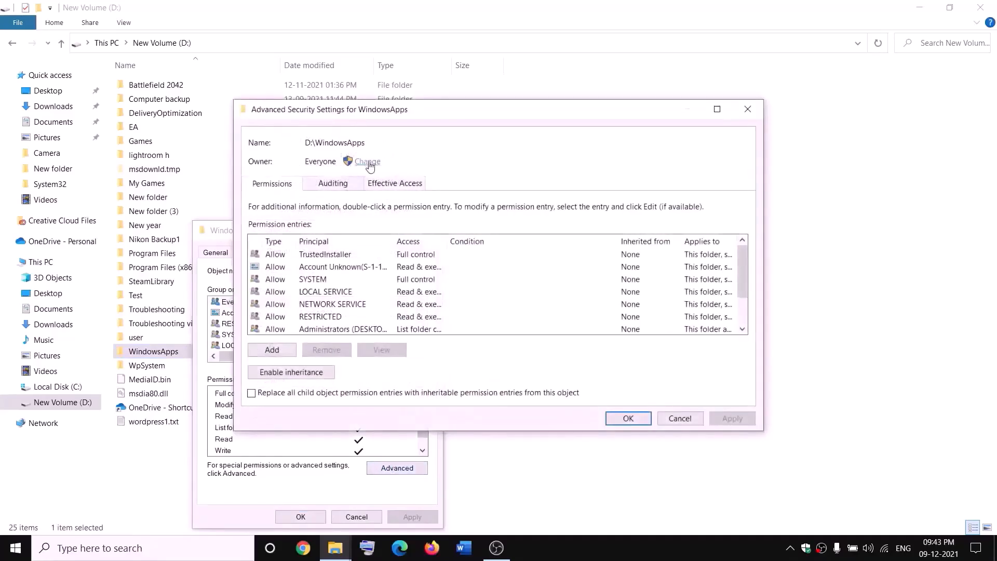
# - Make Everyone the owner of WindowsApps, apply it, and close the properties dialogs
pyautogui.click(367, 161)
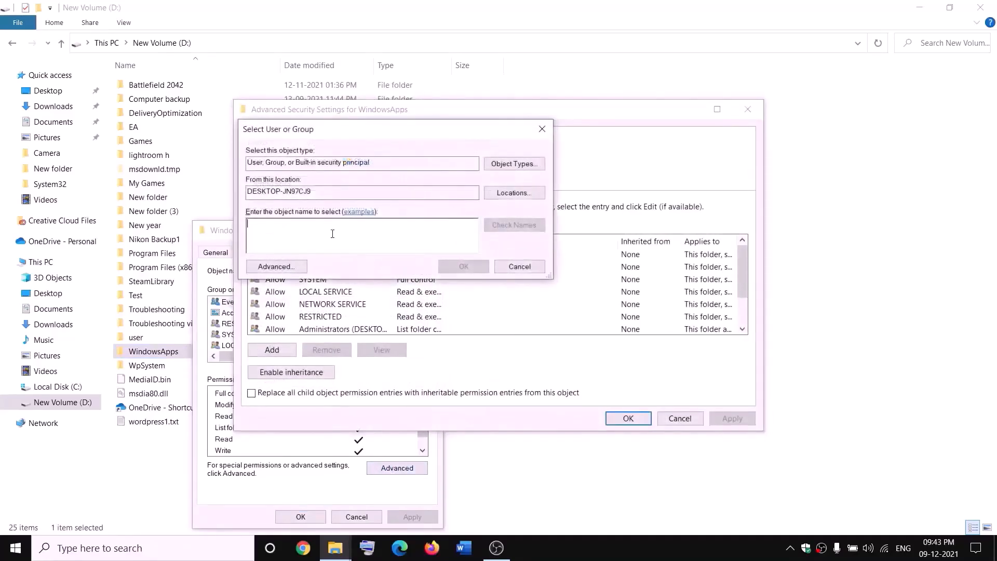
pyautogui.write('everyone')
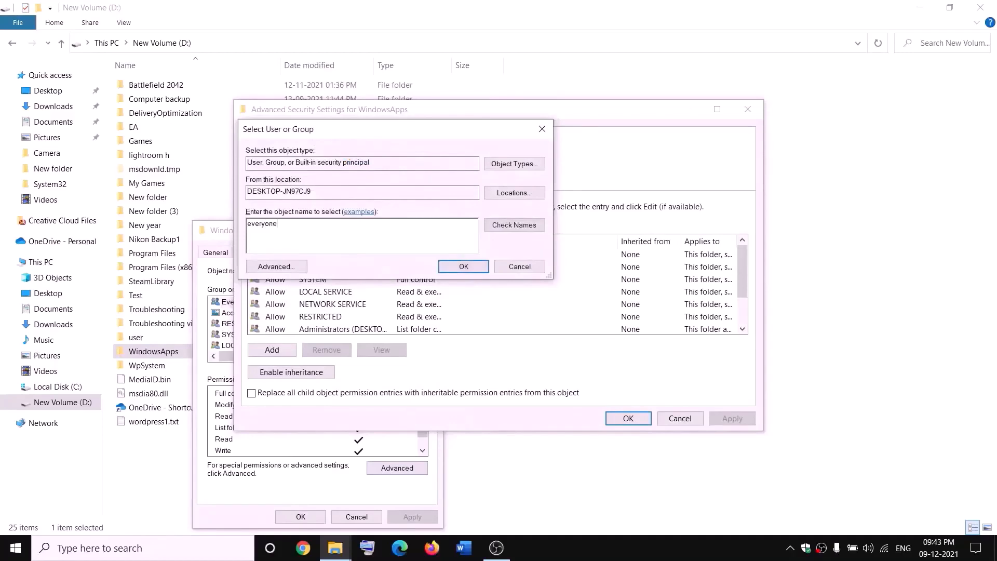
pyautogui.click(513, 225)
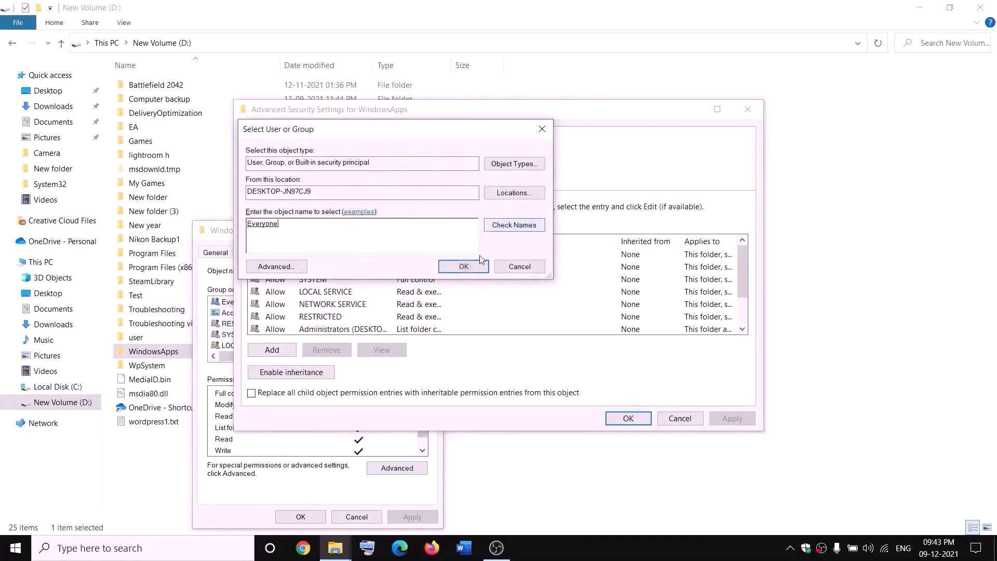
pyautogui.click(463, 267)
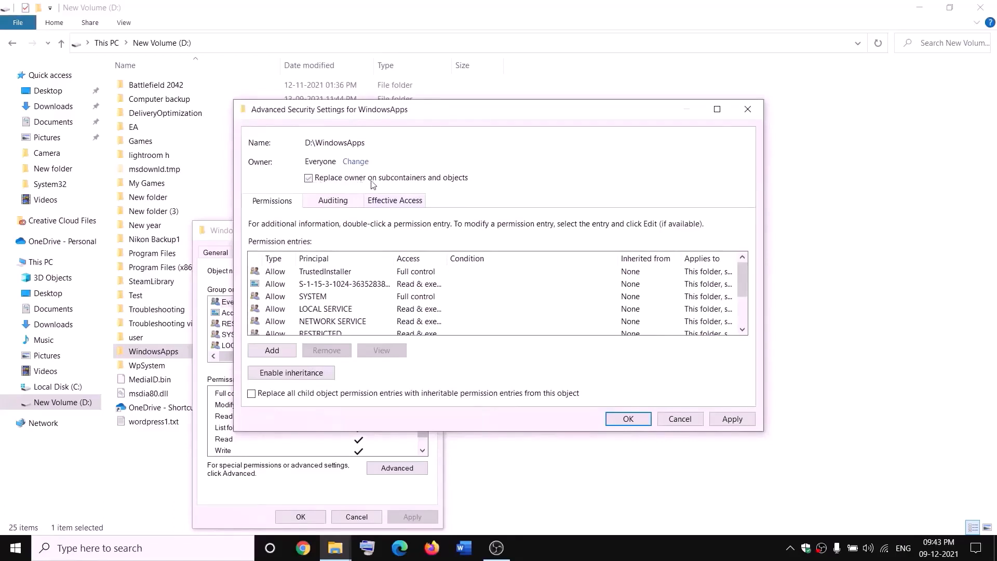
pyautogui.click(732, 418)
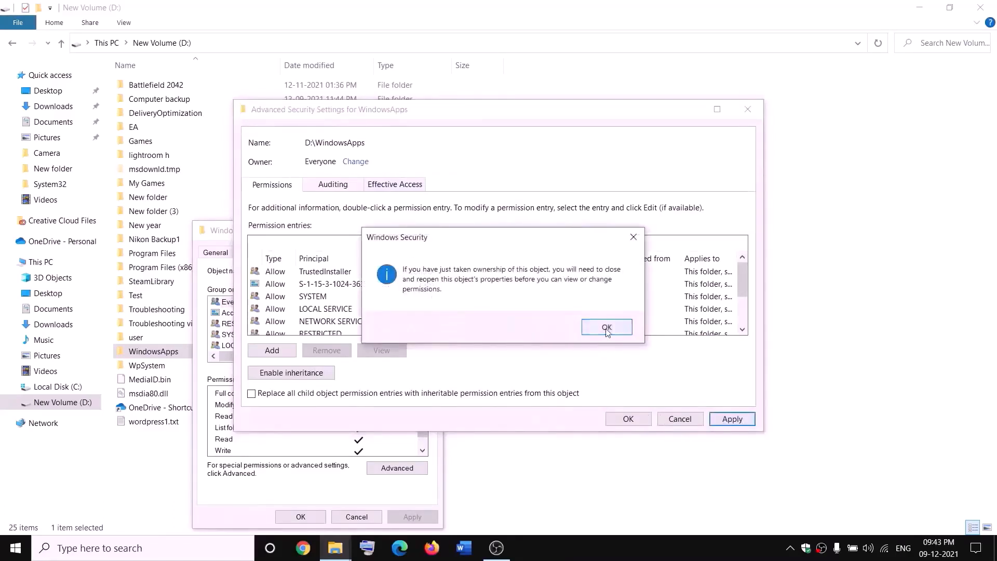
pyautogui.click(606, 327)
pyautogui.click(628, 419)
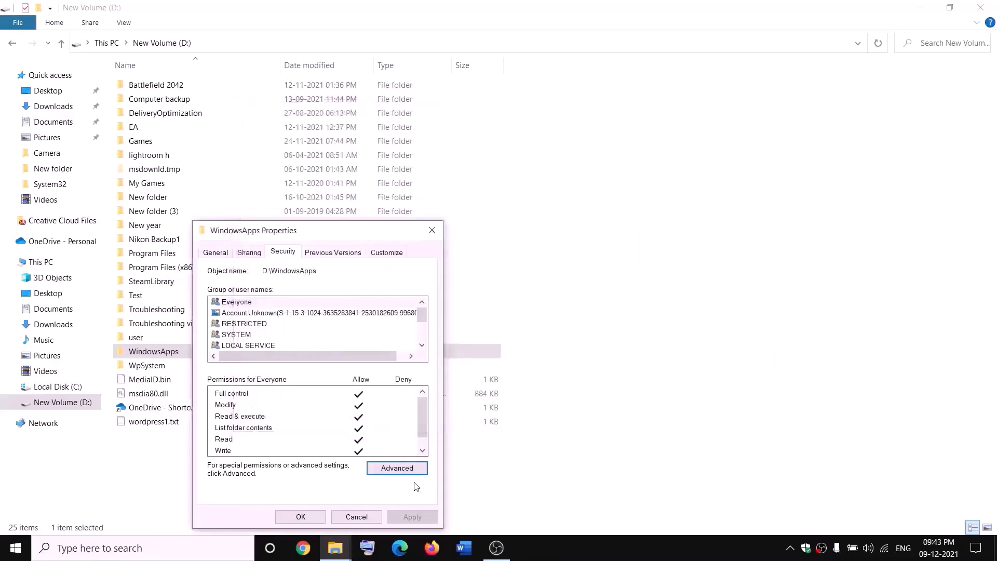
pyautogui.click(310, 519)
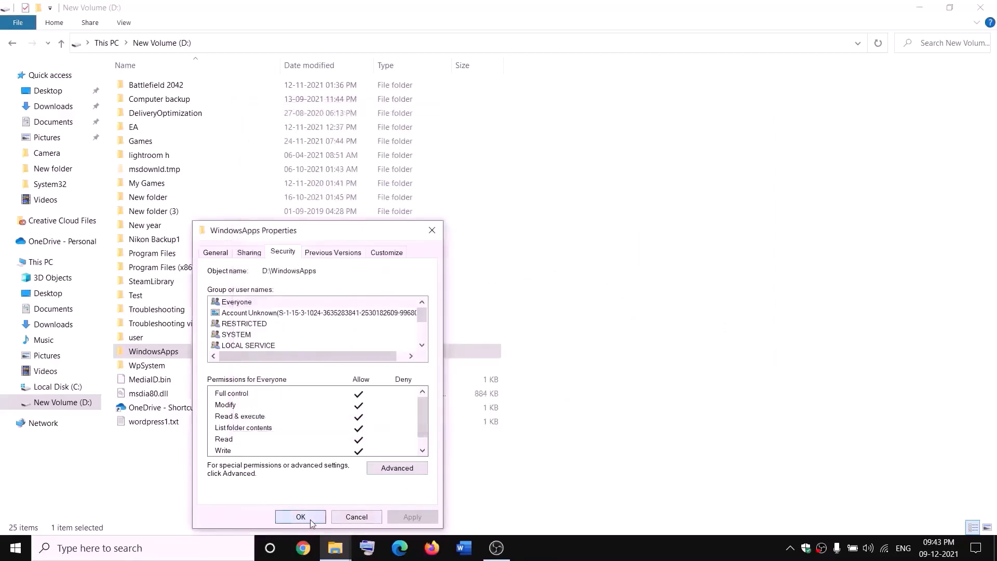
# - Open WindowsApps' advanced security settings and start a new permission entry
pyautogui.rightClick(190, 357)
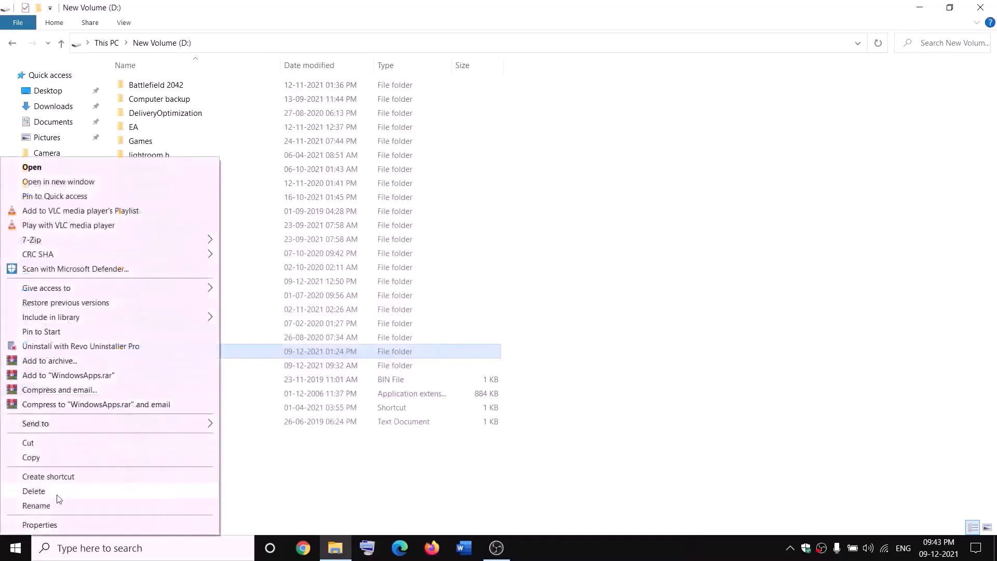
pyautogui.click(38, 525)
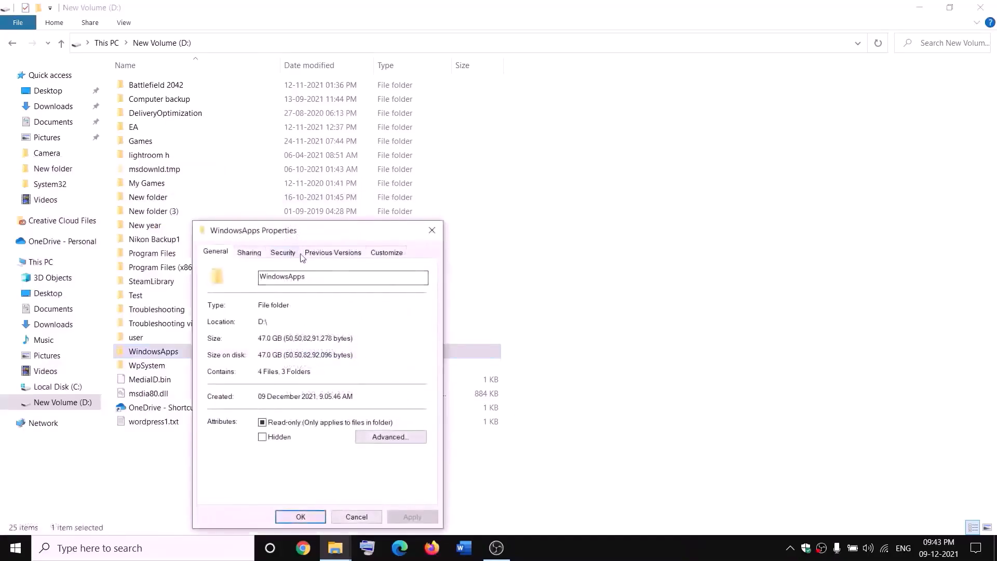
pyautogui.click(293, 256)
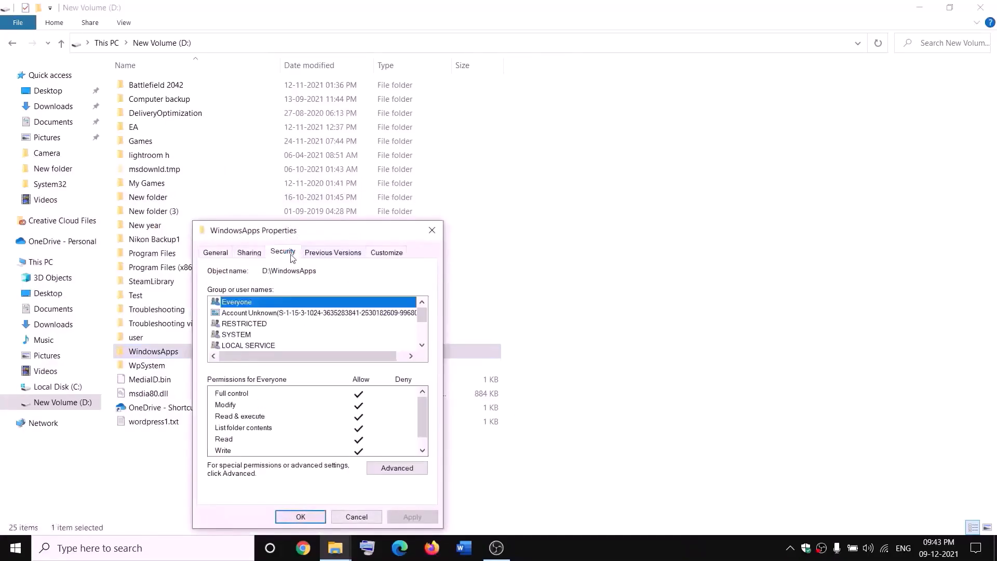
pyautogui.click(418, 467)
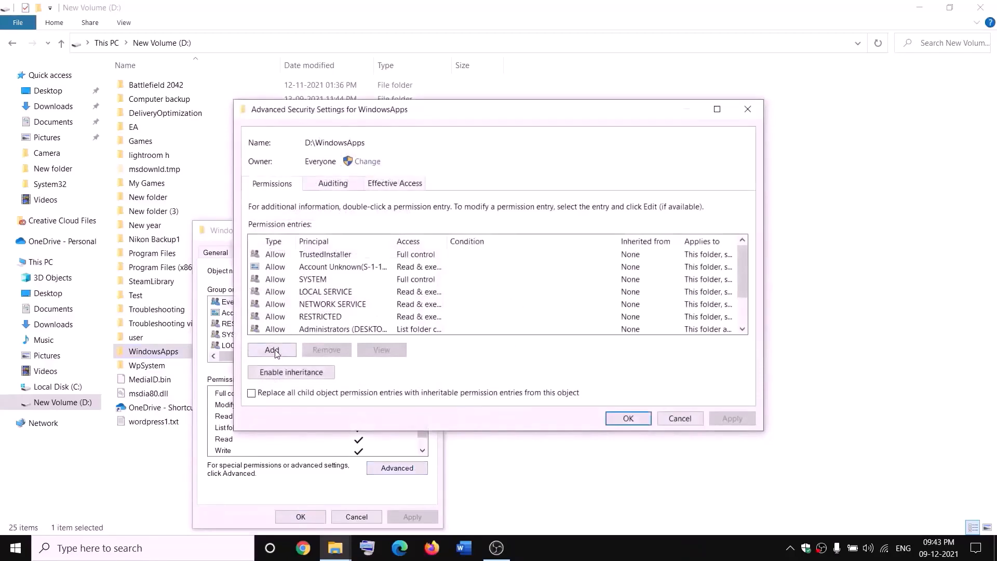
pyautogui.click(273, 350)
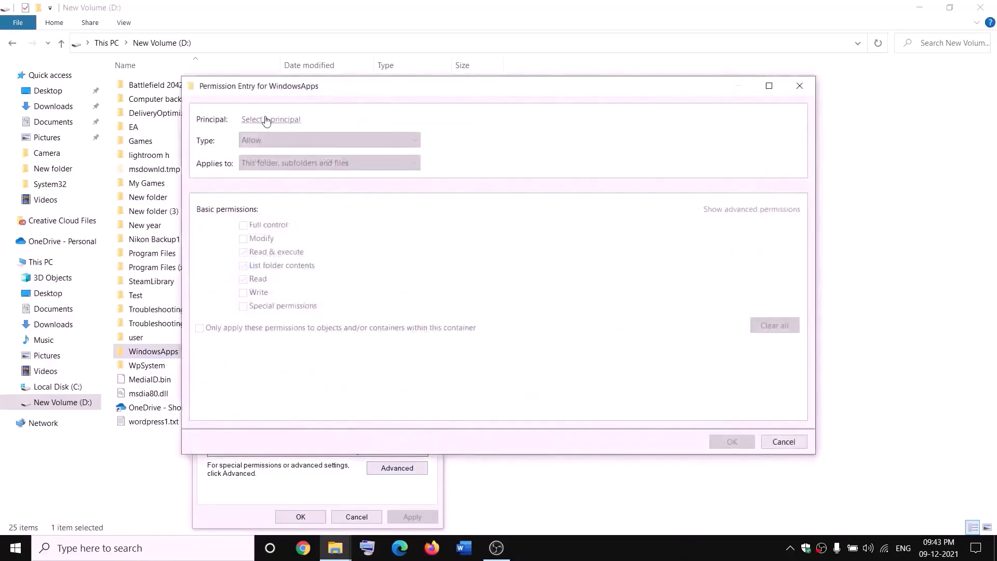
# - Add a Full control entry for Everyone on WindowsApps, apply it, and close the dialogs
pyautogui.click(266, 119)
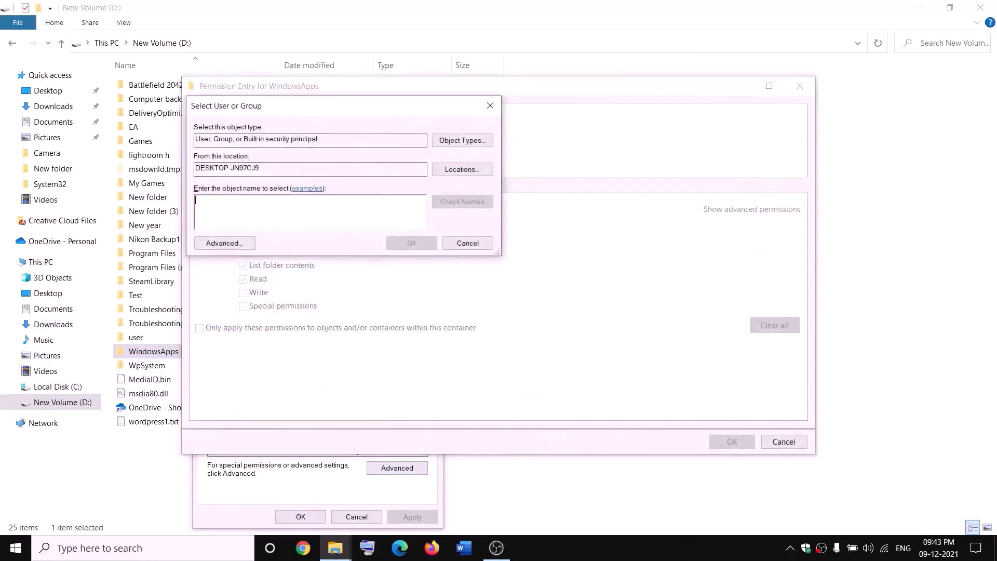
pyautogui.write('everyone')
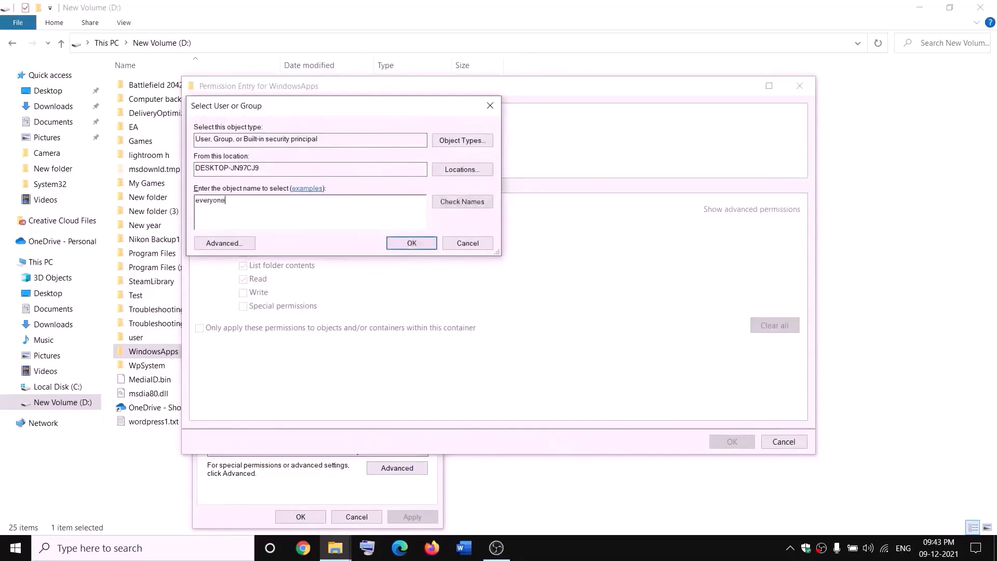
pyautogui.click(470, 202)
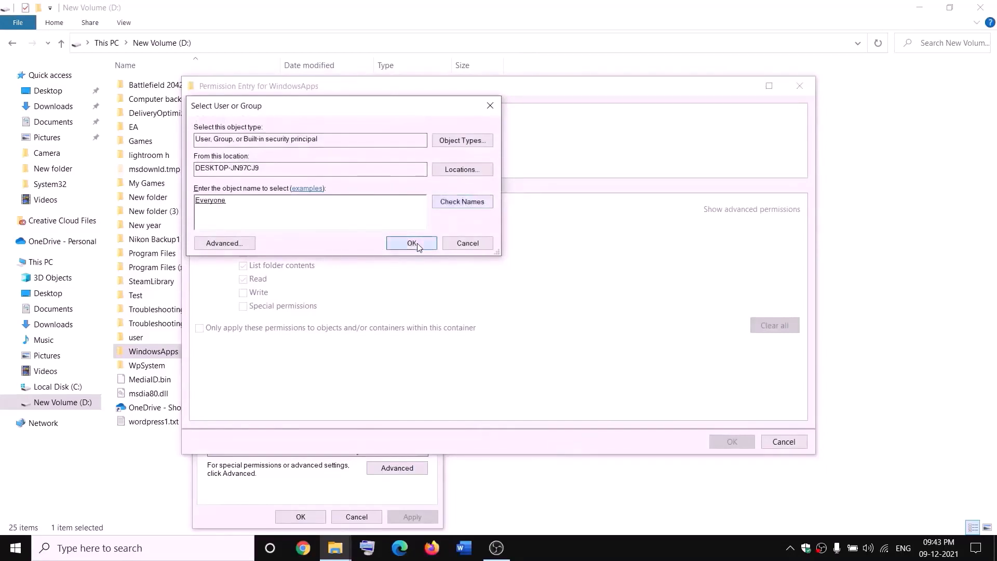
pyautogui.click(411, 243)
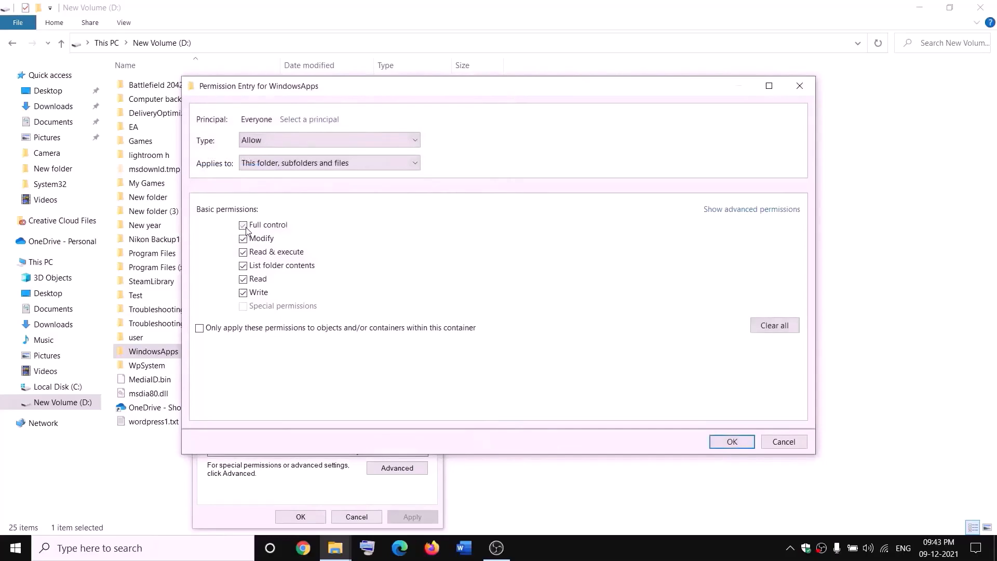
pyautogui.click(742, 441)
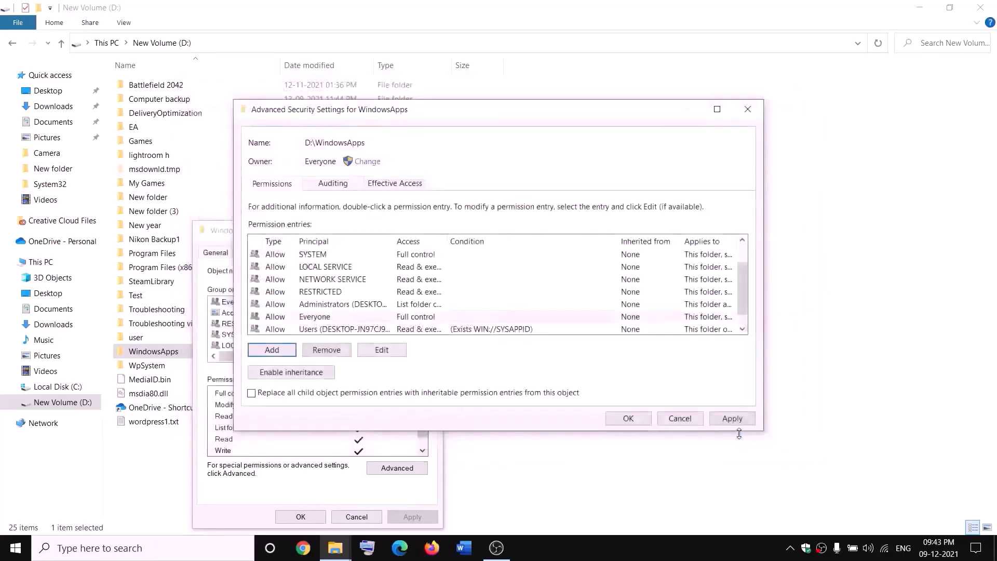
pyautogui.click(731, 419)
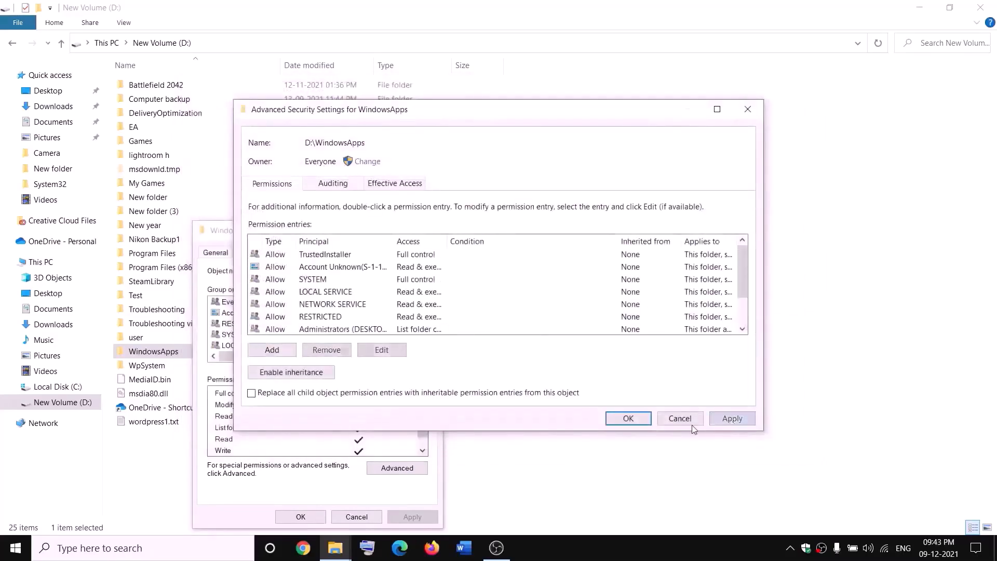
pyautogui.click(628, 417)
pyautogui.click(317, 516)
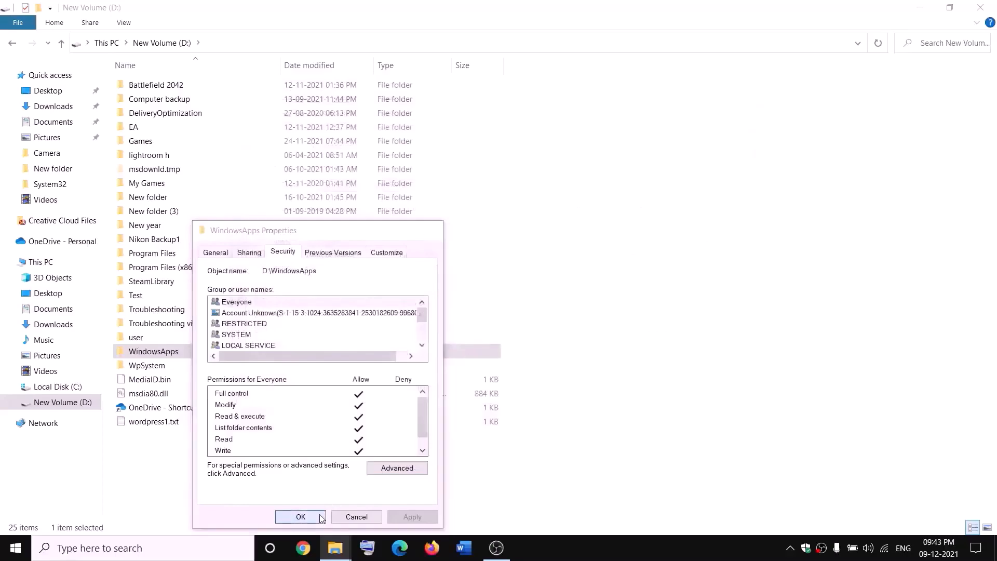
# - Rename the D: WindowsApps folder to WindowsApps.old
pyautogui.rightClick(188, 357)
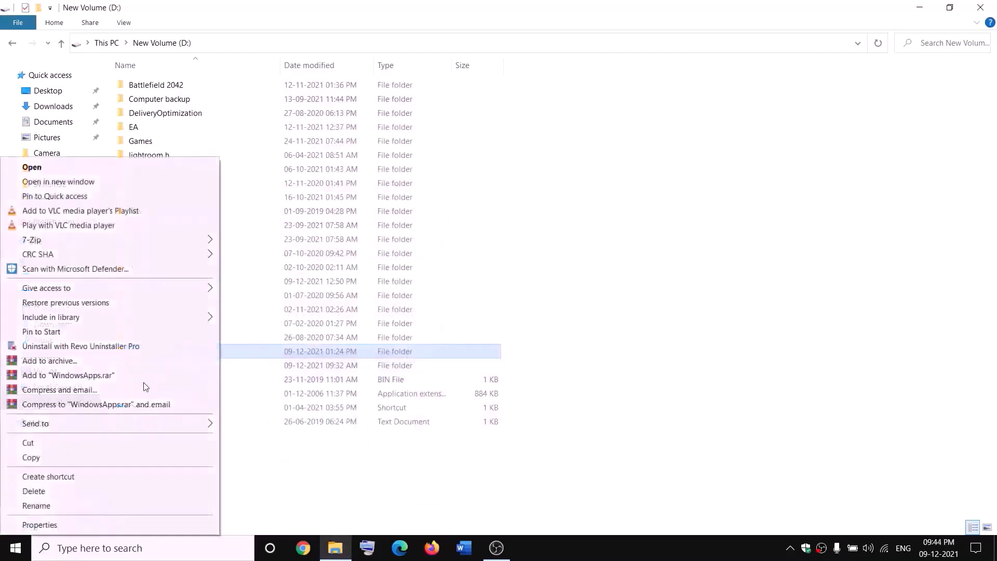
pyautogui.click(31, 505)
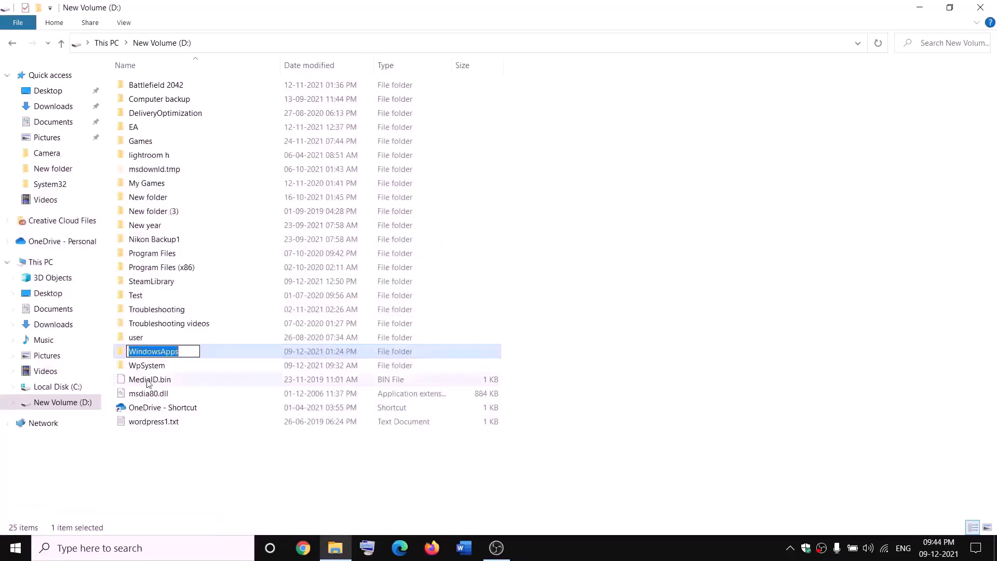
pyautogui.click(186, 349)
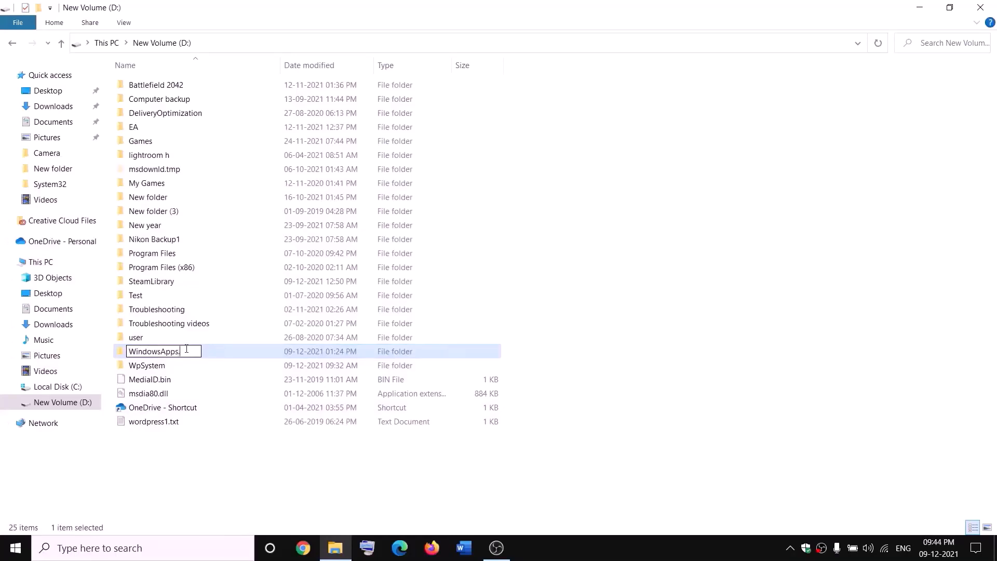
pyautogui.write('.old')
pyautogui.click(227, 453)
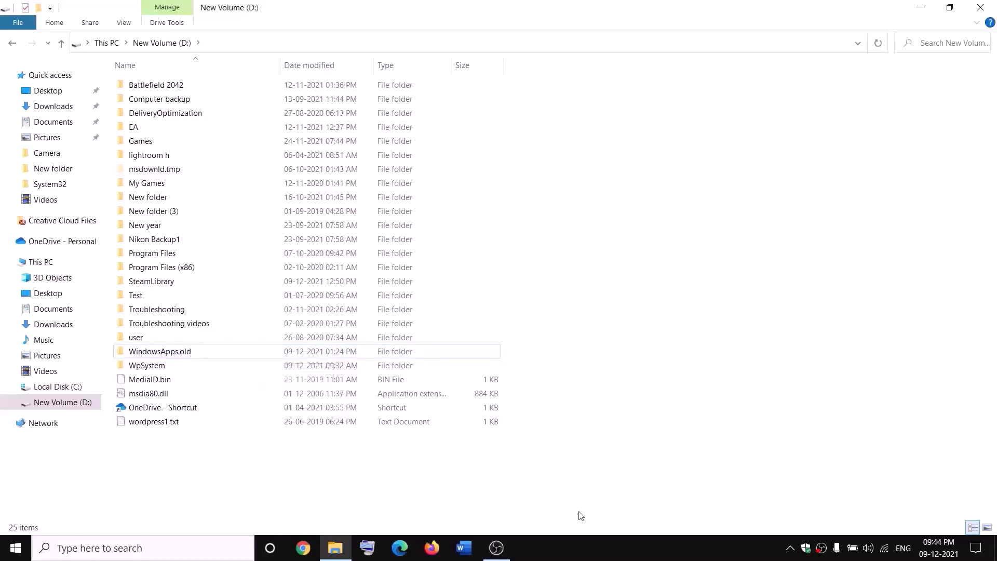
# - End the Gaming Services background process in Task Manager and close Task Manager
pyautogui.rightClick(16, 547)
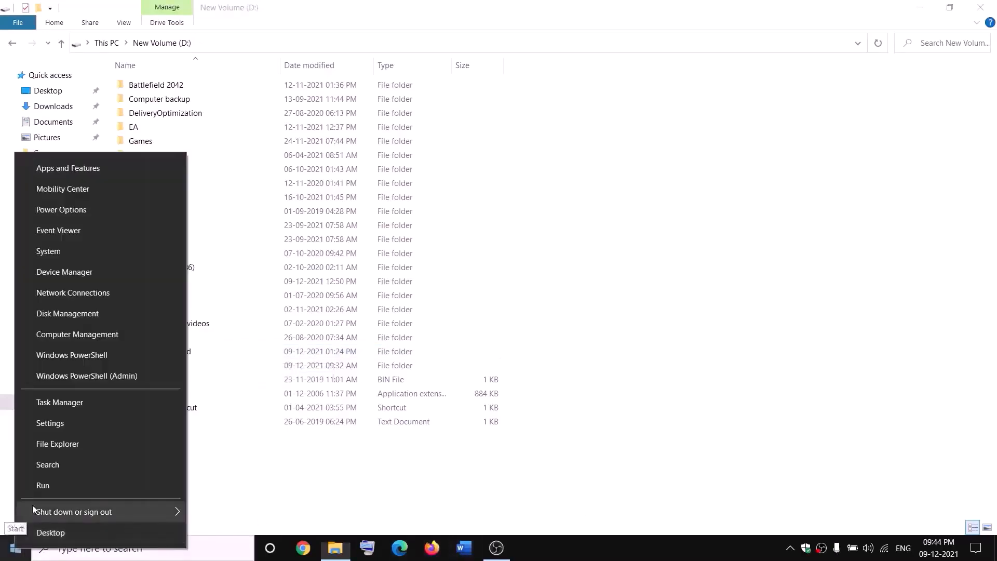
pyautogui.click(54, 407)
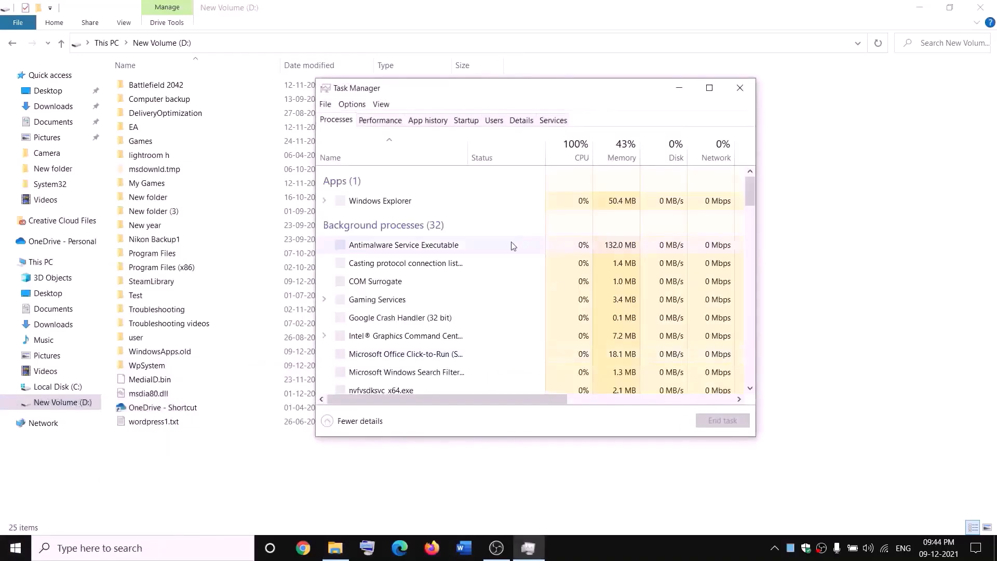
pyautogui.scroll(-3, 453, 294)
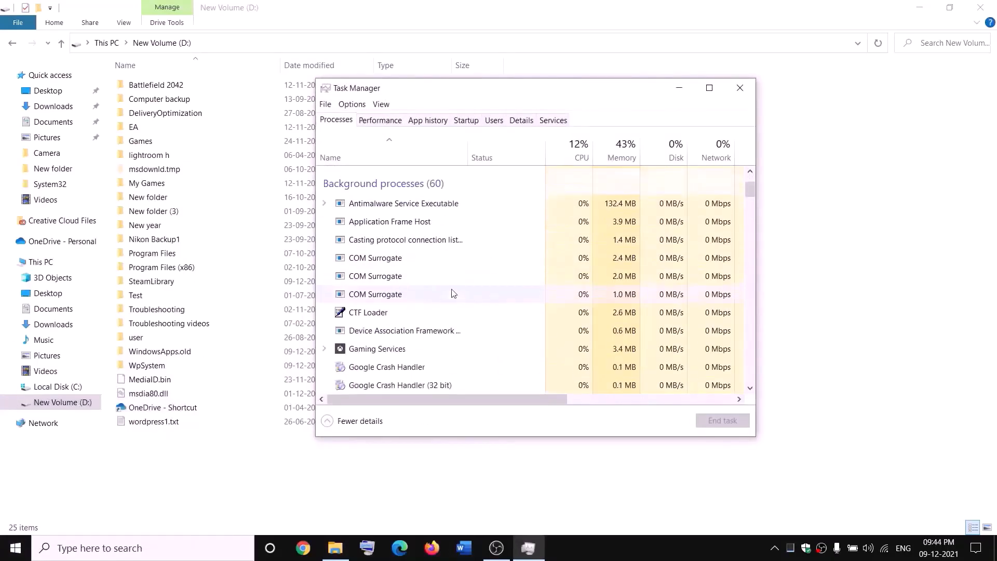
pyautogui.rightClick(361, 353)
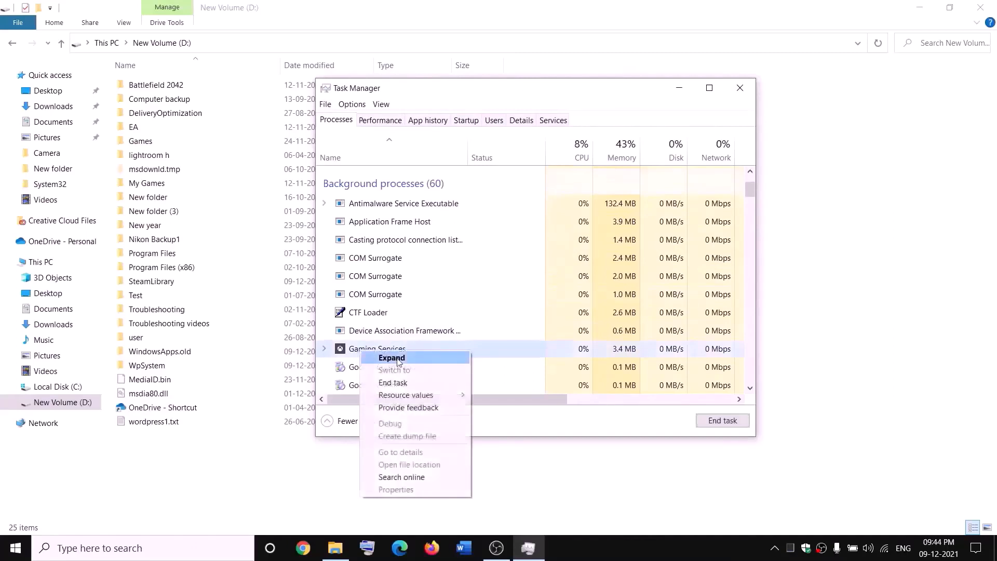
pyautogui.click(399, 384)
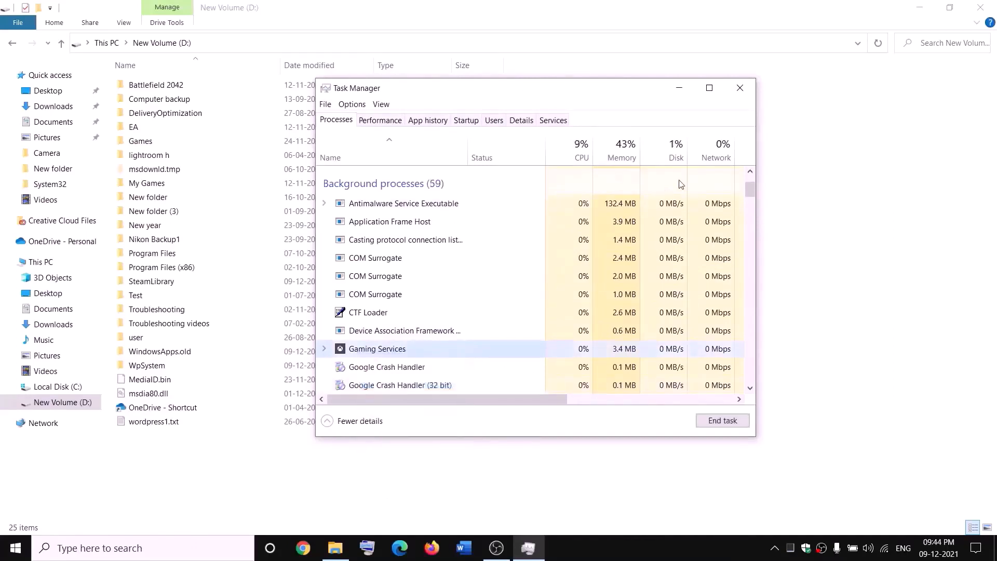
pyautogui.click(749, 92)
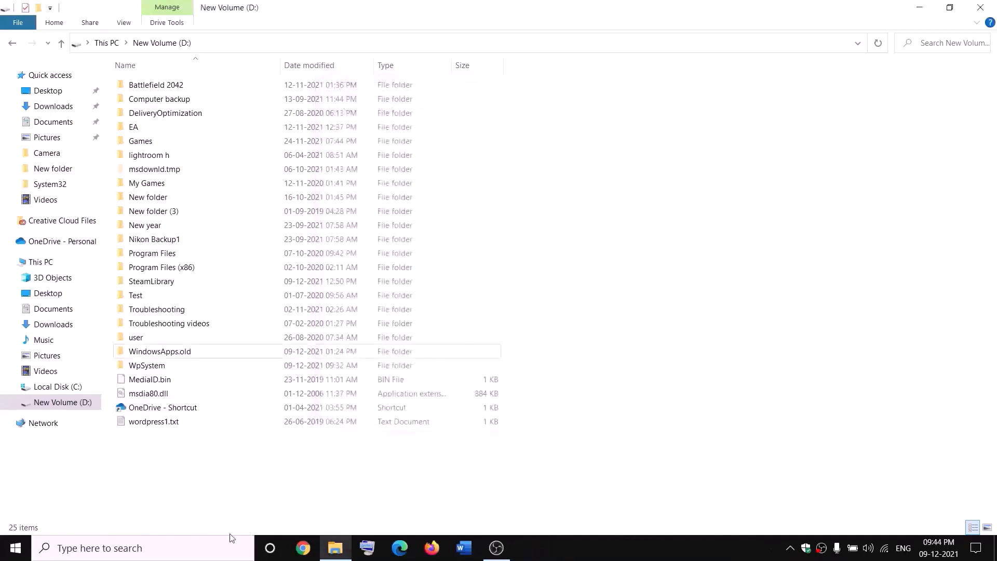
pyautogui.click(218, 548)
# - Open the Services app by searching 'servi' and locate the Gaming Services entries
pyautogui.write('servi')
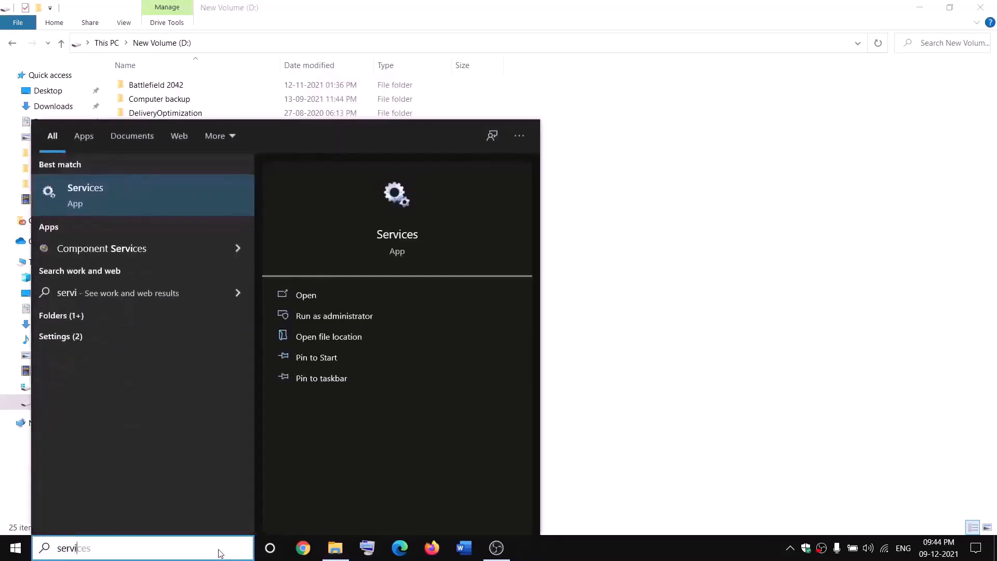
pyautogui.press('Escape')
pyautogui.click(430, 283)
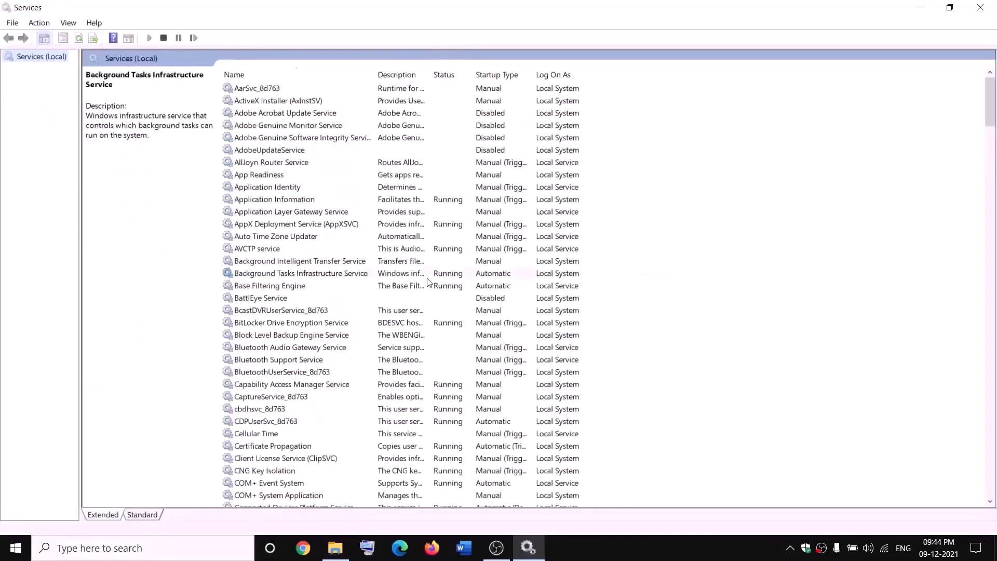
pyautogui.press('g')
pyautogui.click(426, 138)
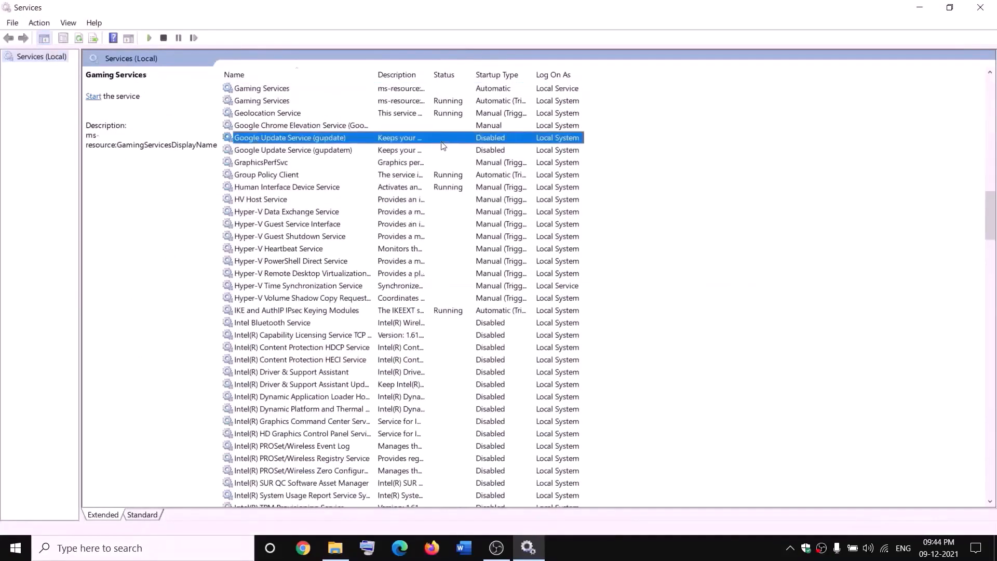
pyautogui.click(414, 89)
pyautogui.rightClick(414, 89)
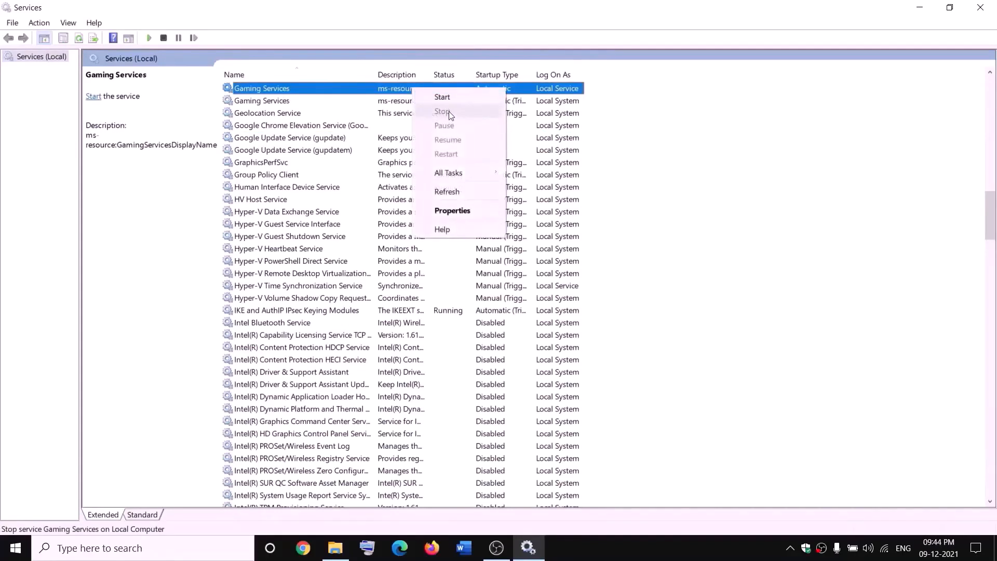
pyautogui.click(445, 98)
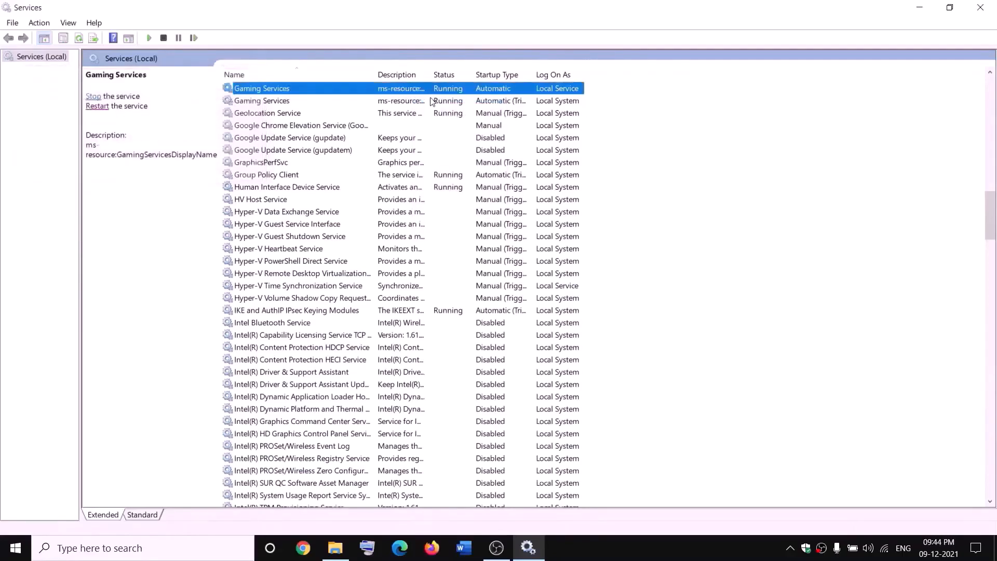
# - Stop both Gaming Services entries
pyautogui.rightClick(407, 90)
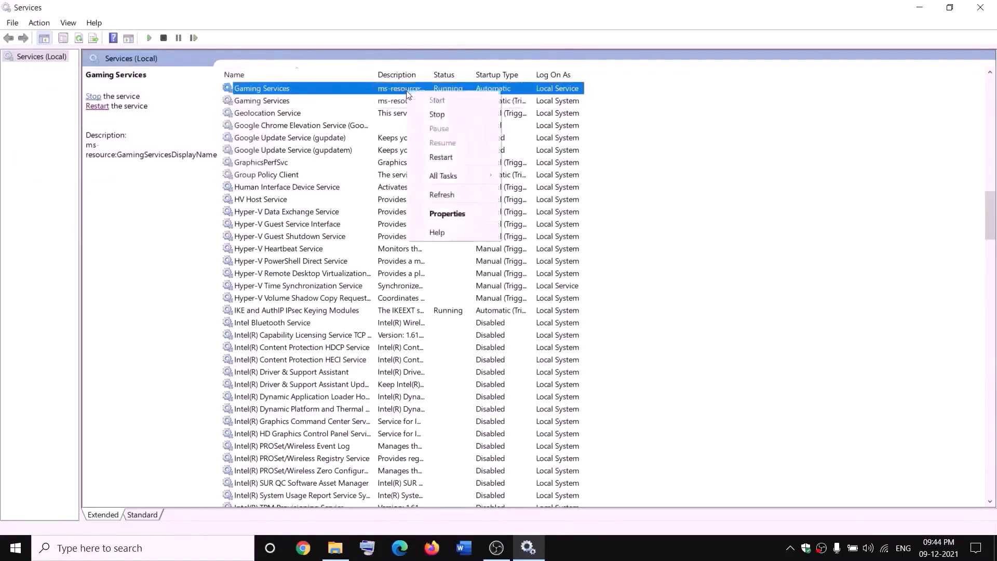
pyautogui.click(436, 114)
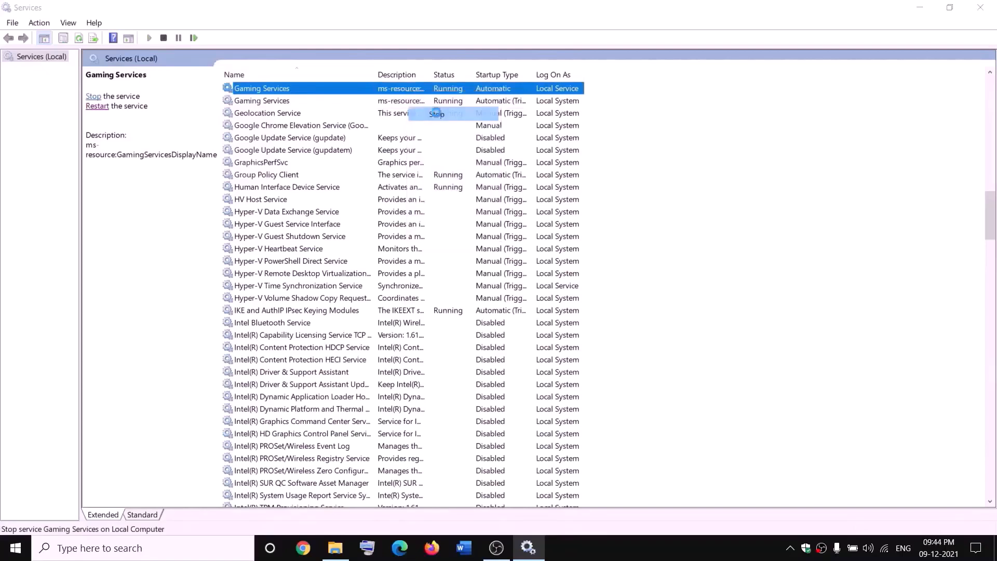
pyautogui.rightClick(405, 100)
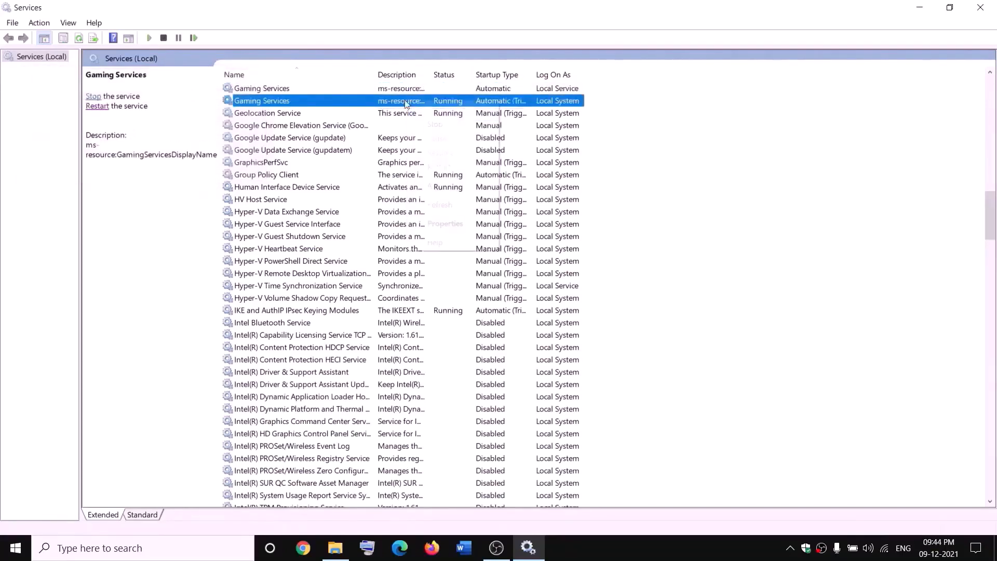
pyautogui.click(453, 125)
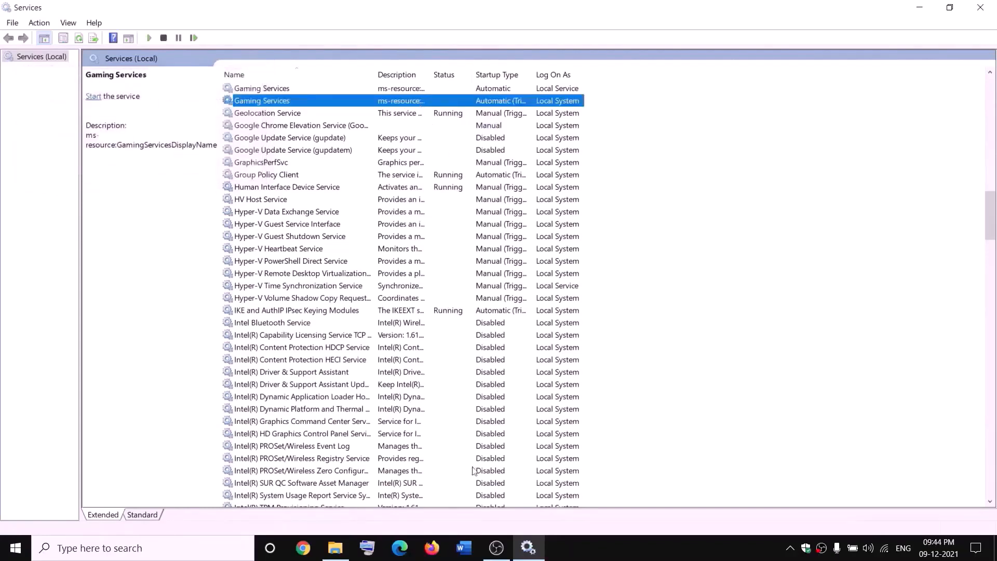
pyautogui.click(335, 548)
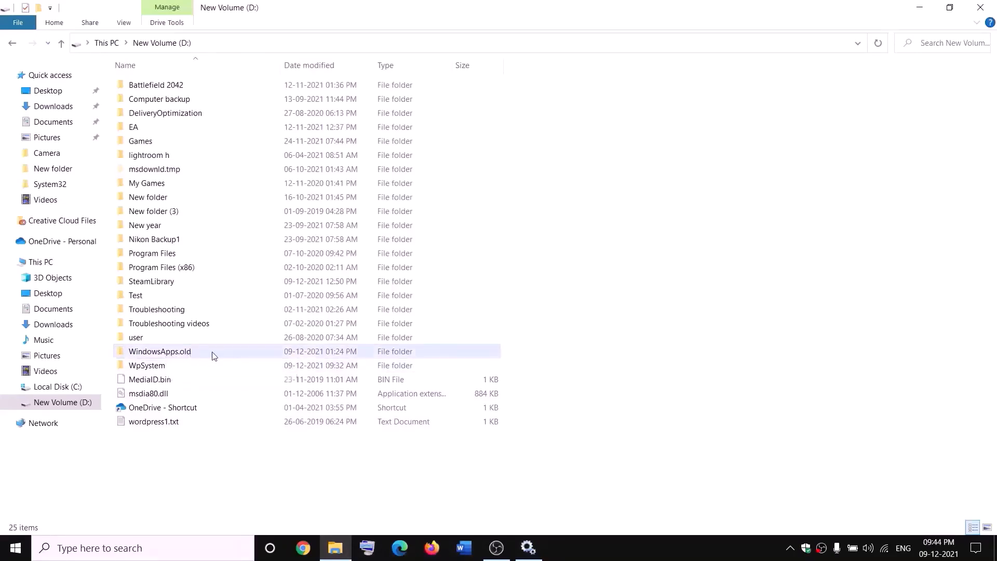
pyautogui.hotkey('alt', 'Tab')
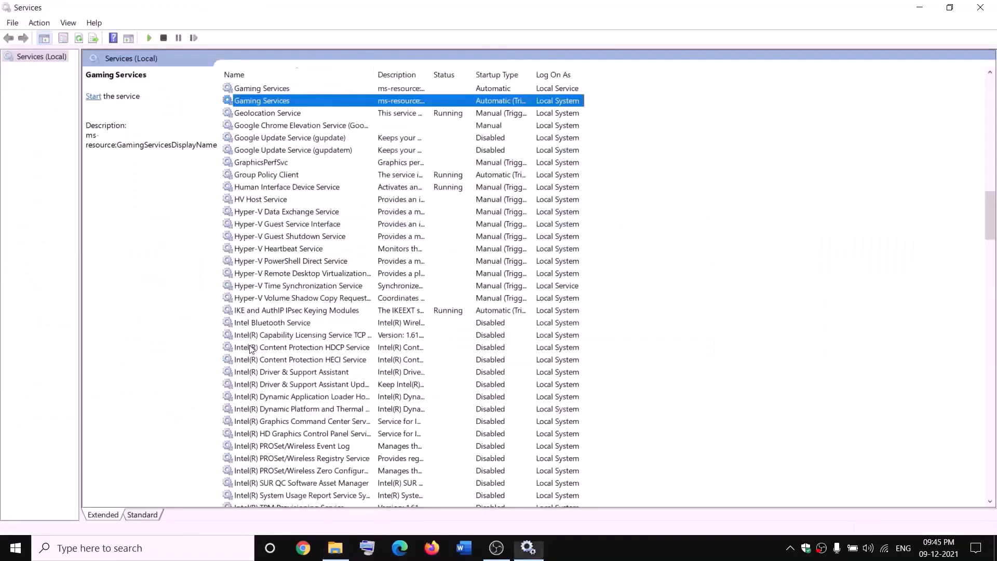
# - Start both Gaming Services entries again
pyautogui.click(367, 89)
pyautogui.rightClick(369, 88)
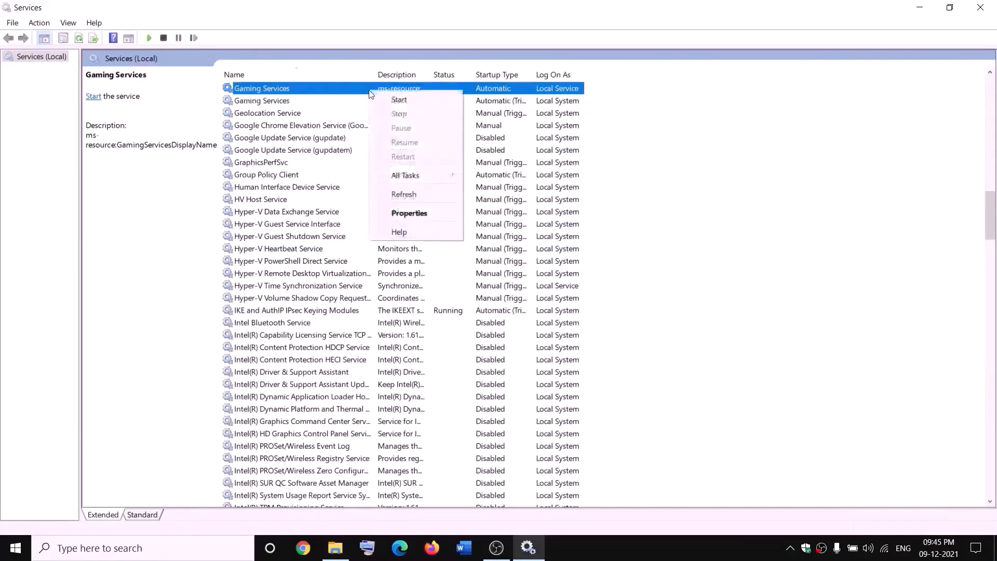
pyautogui.click(396, 99)
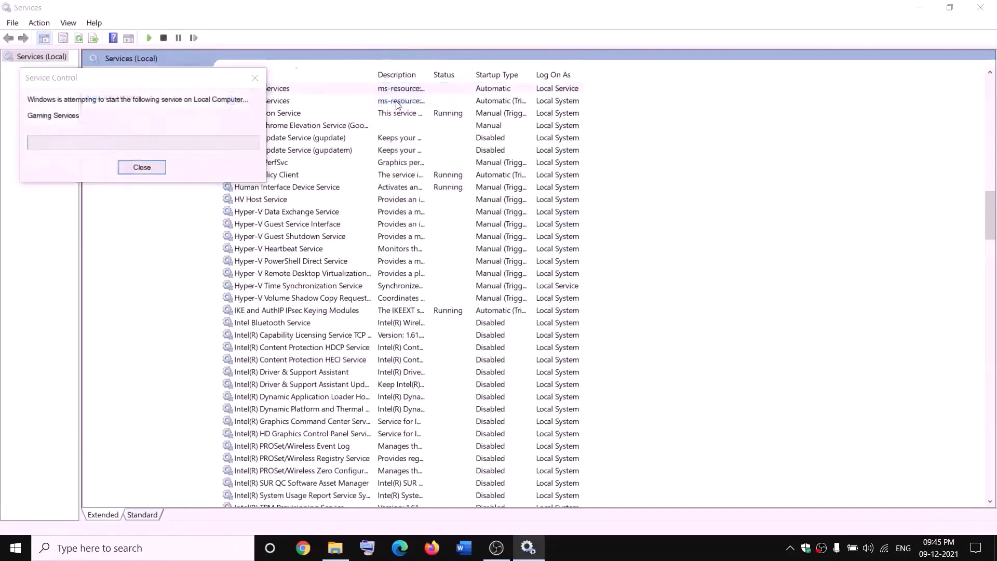
pyautogui.click(401, 101)
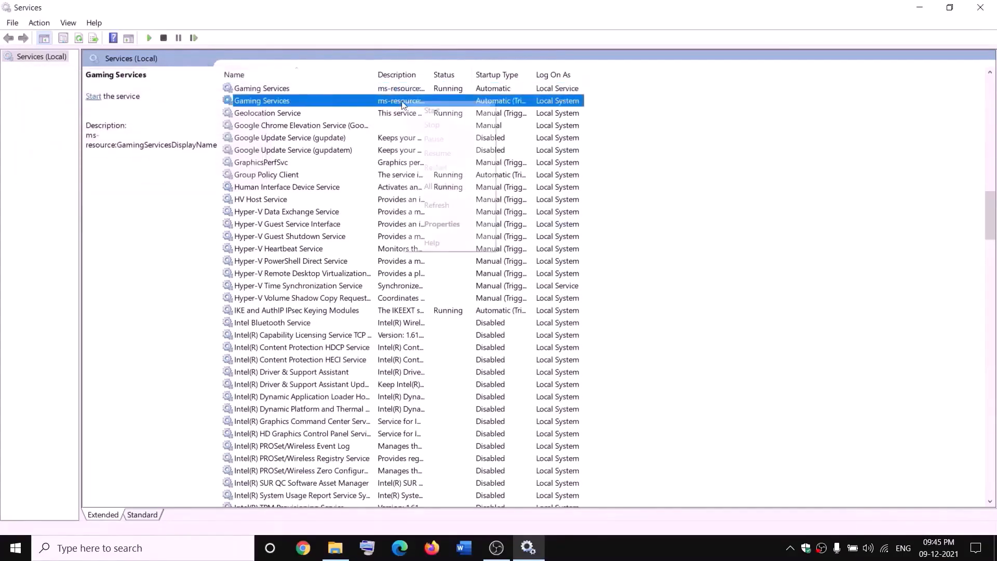
pyautogui.rightClick(410, 102)
pyautogui.click(423, 112)
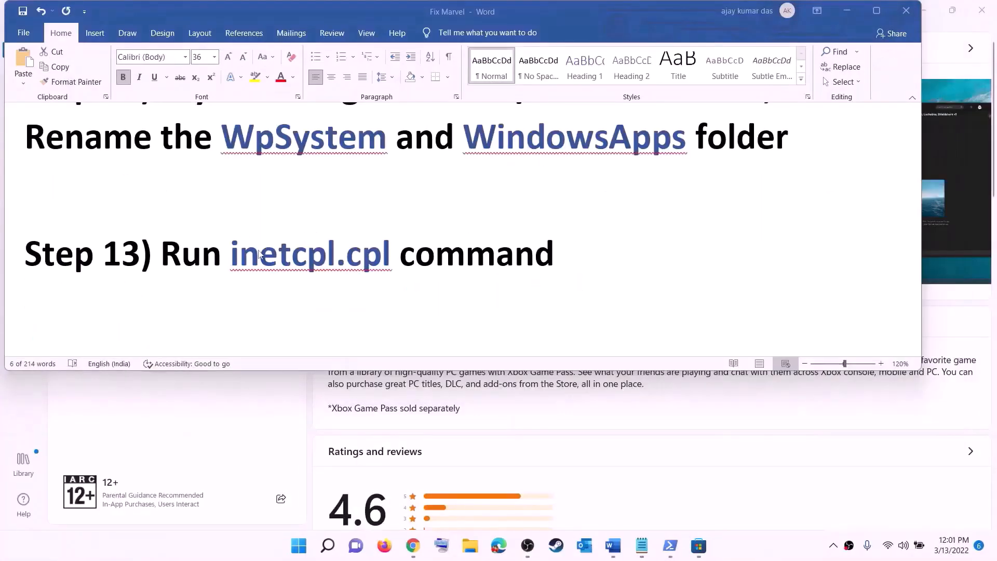
# - Run inetcpl.cpl and enable TLS 1.0 through 1.3 in Internet Properties' Advanced settings
pyautogui.moveTo(240, 253); pyautogui.dragTo(398, 254)
pyautogui.hotkey('ctrl', 'c')
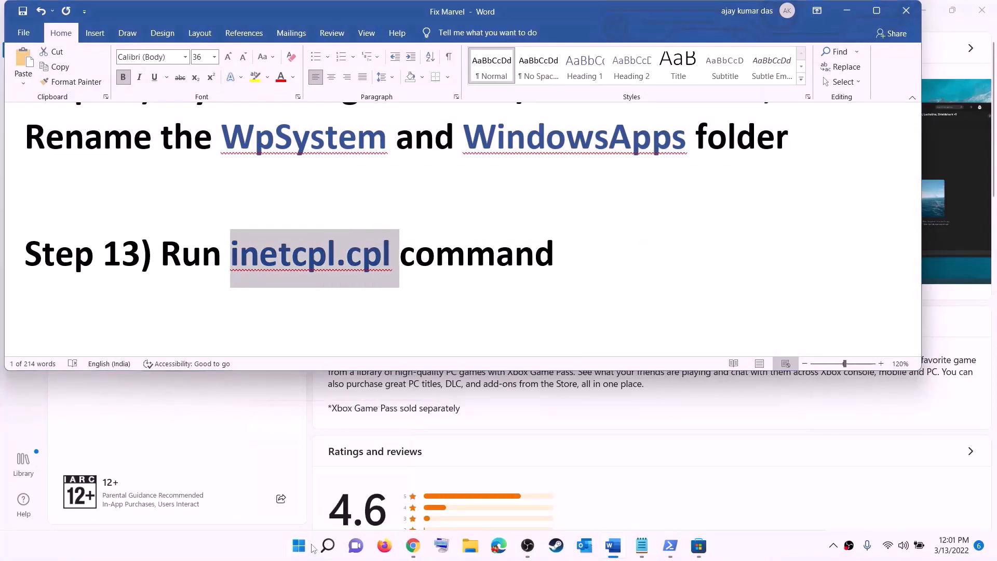
pyautogui.click(299, 545)
pyautogui.hotkey('ctrl', 'v')
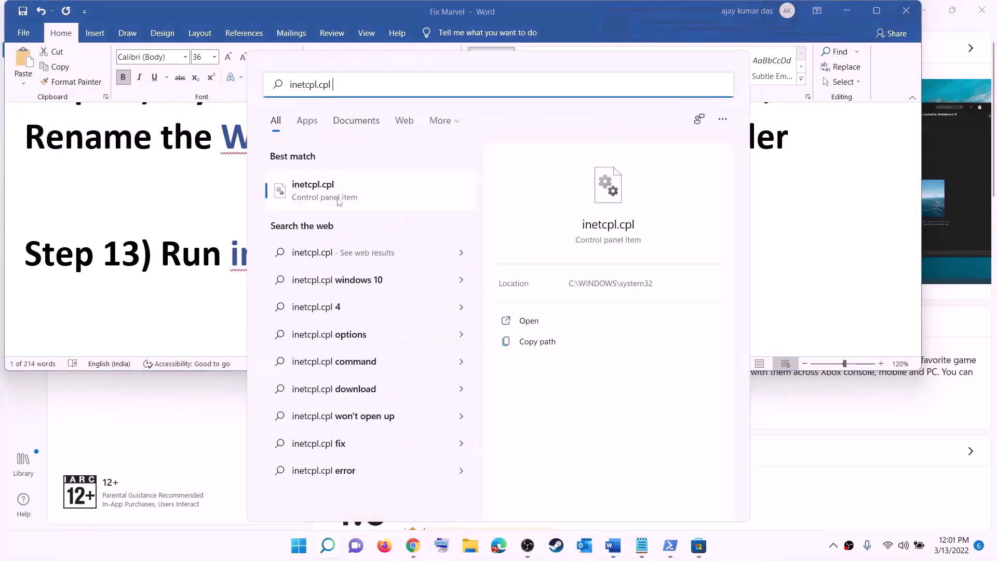
pyautogui.click(317, 197)
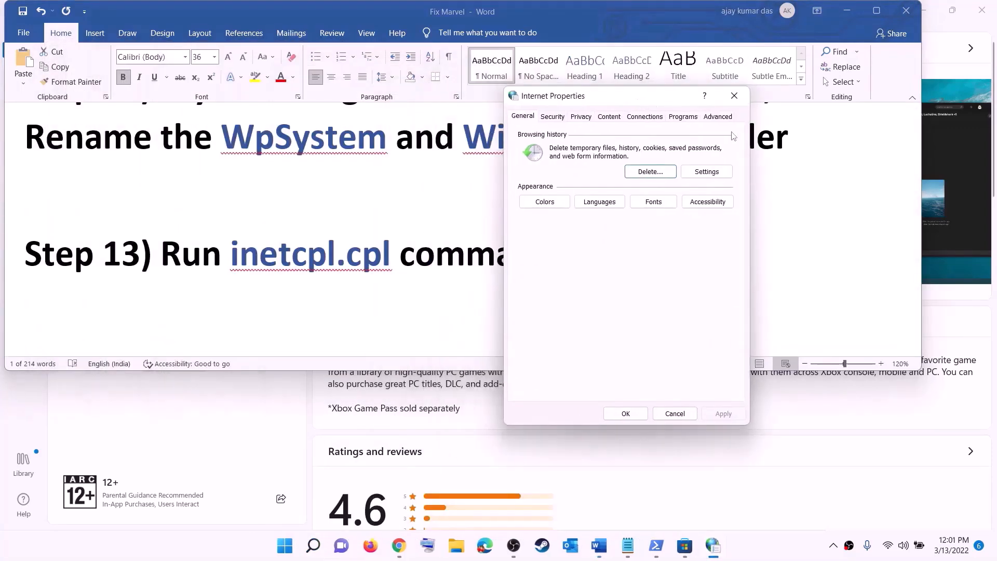
pyautogui.click(725, 119)
pyautogui.scroll(-15, 630, 289)
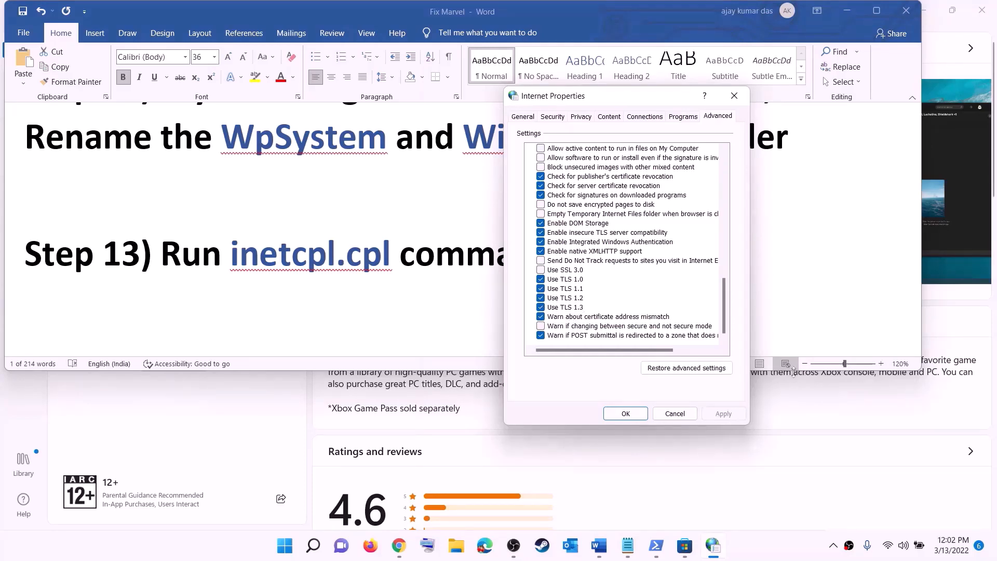
pyautogui.click(619, 418)
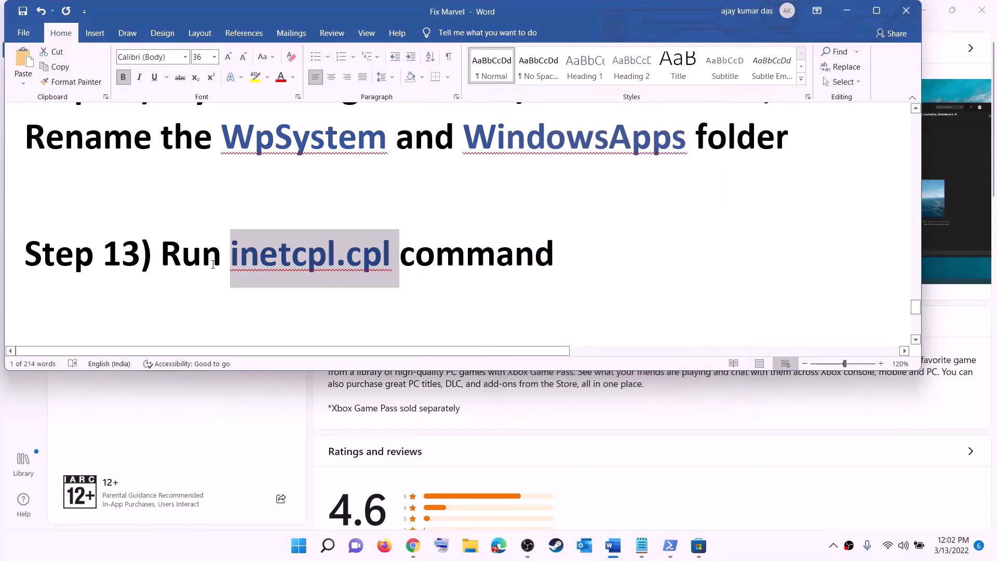
pyautogui.scroll(-5, 213, 265)
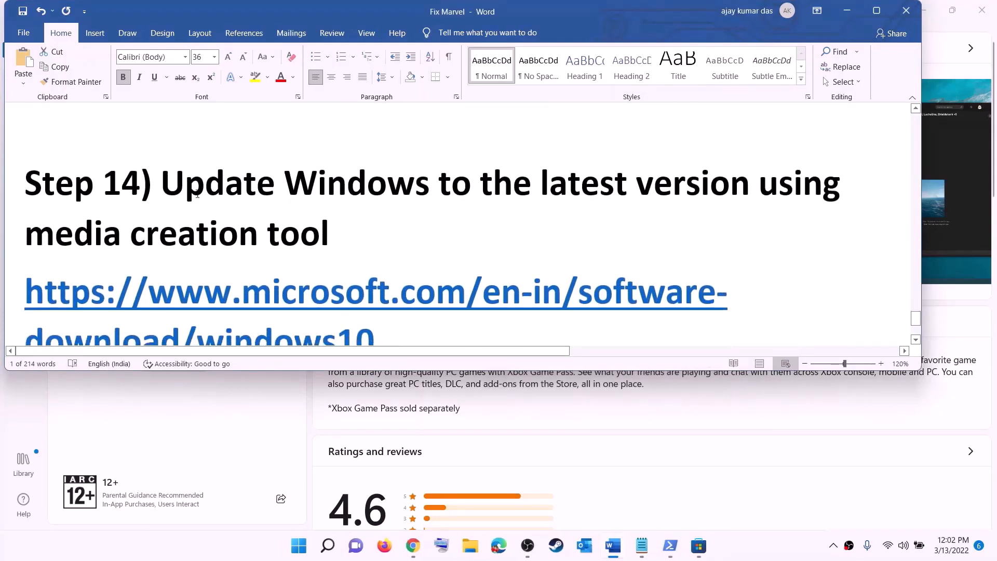
# - Select Step 14's Windows 10 and 11 download links, then minimize Word to reveal the browser
pyautogui.moveTo(173, 187); pyautogui.dragTo(398, 222)
pyautogui.scroll(-2, 443, 251)
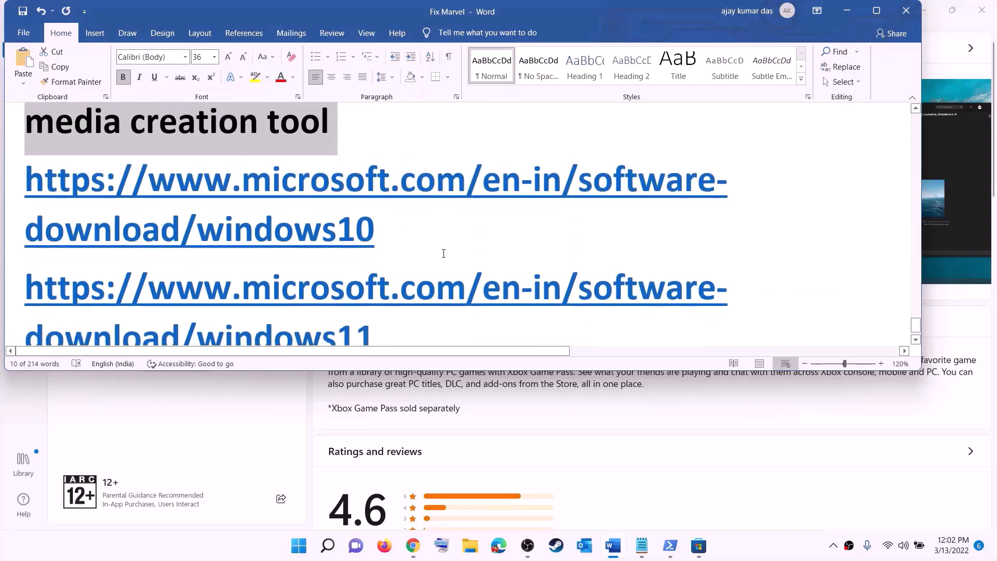
pyautogui.click(742, 558)
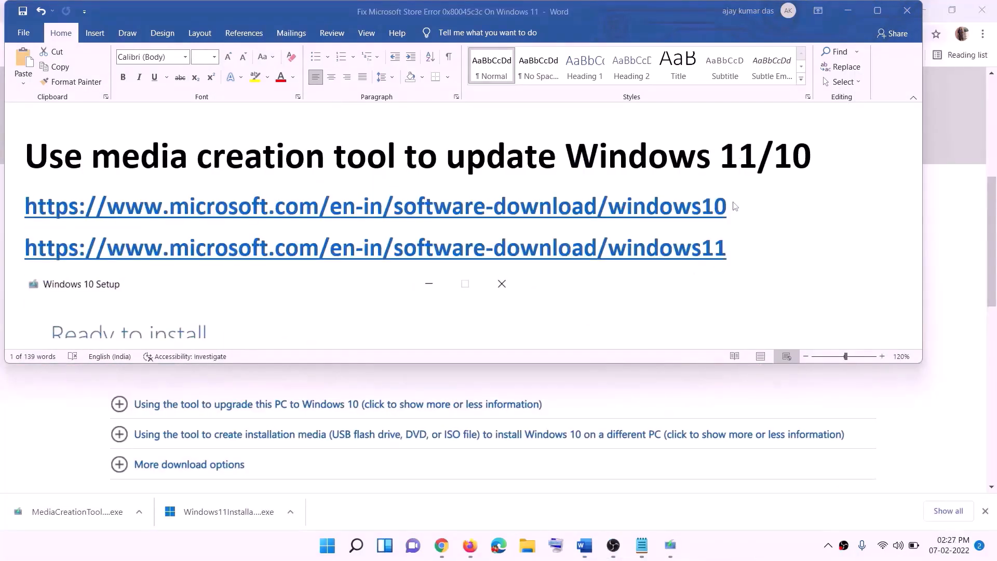
pyautogui.tripleClick(736, 206)
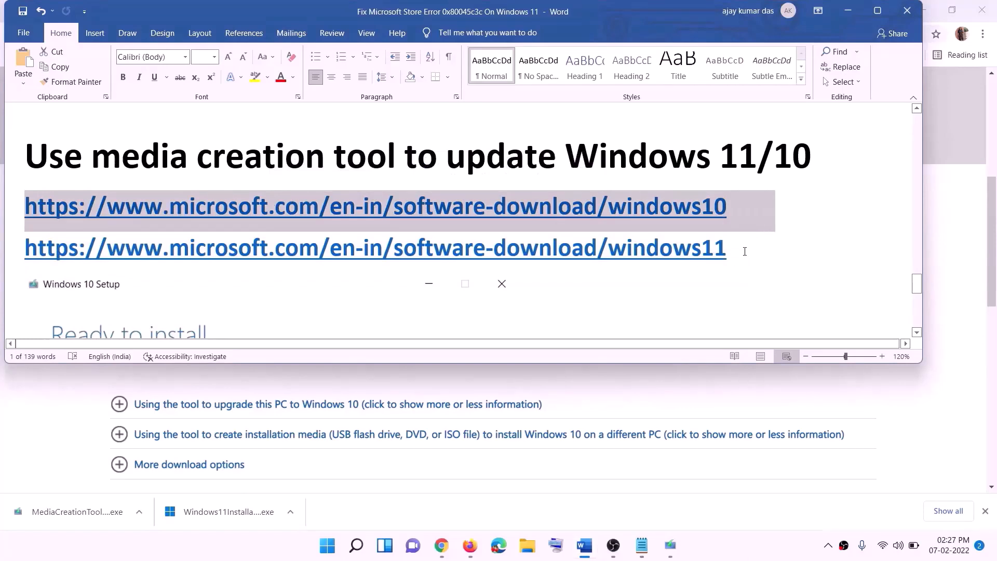
pyautogui.tripleClick(541, 248)
pyautogui.click(847, 10)
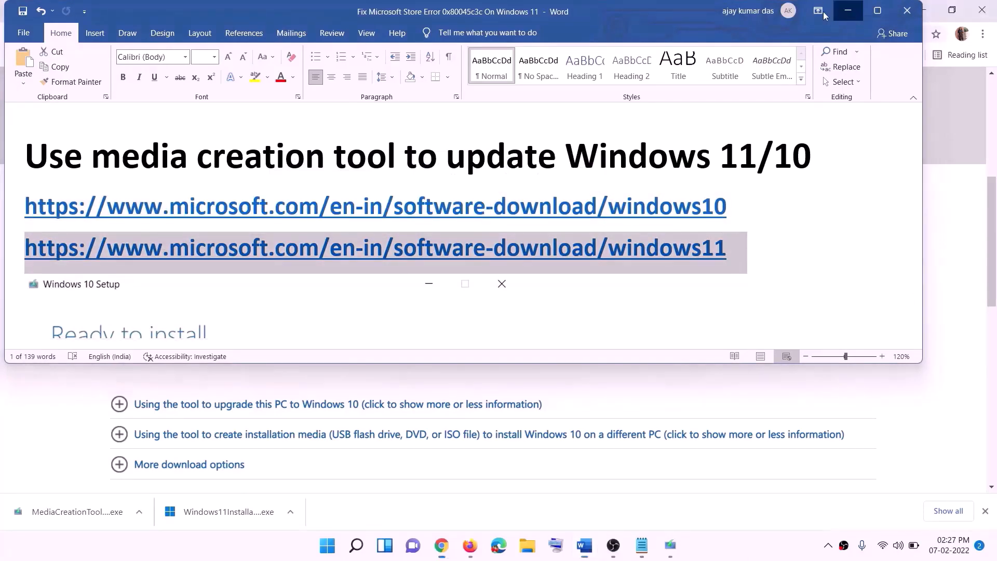
pyautogui.scroll(6, 418, 249)
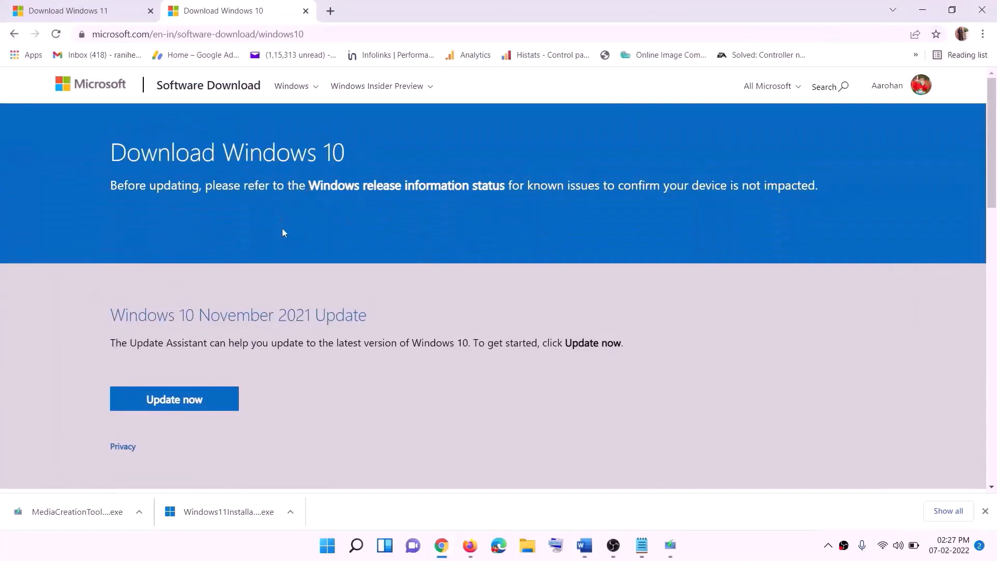
# - Run the Windows 10 Media Creation Tool, accept the license, and start the Upgrade this PC now download
pyautogui.scroll(-5, 335, 292)
pyautogui.moveTo(117, 312); pyautogui.dragTo(223, 312)
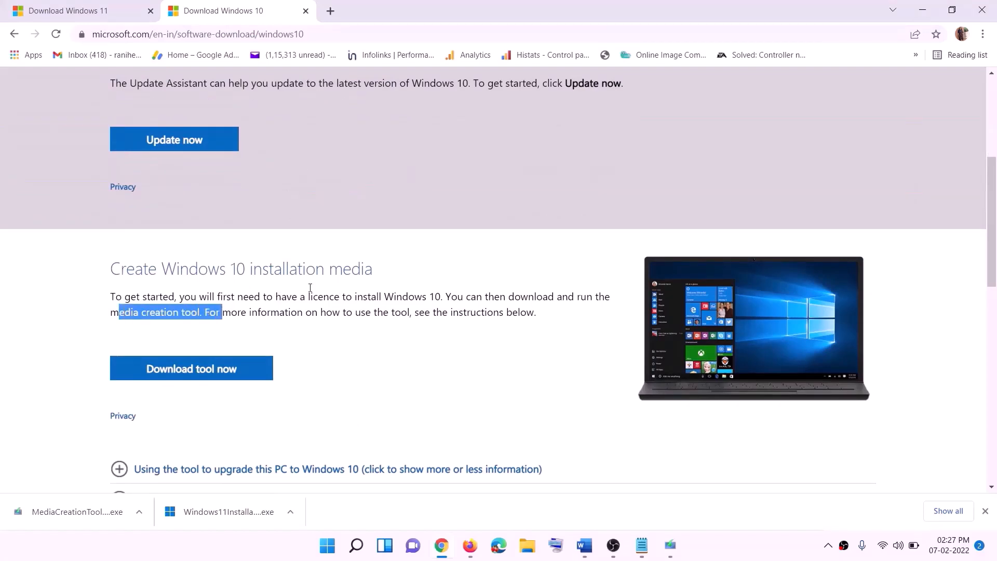
pyautogui.scroll(-2, 331, 285)
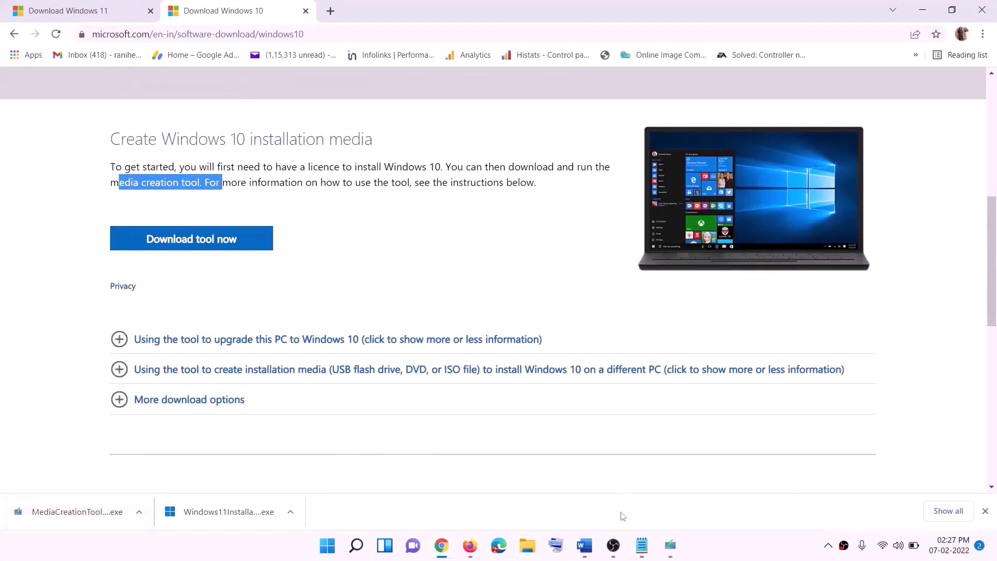
pyautogui.click(673, 549)
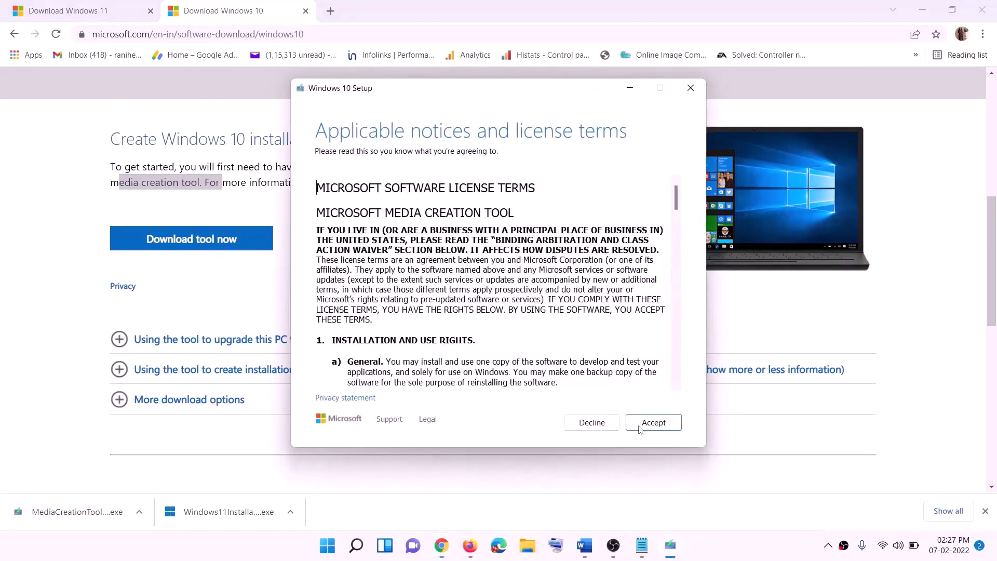
pyautogui.click(648, 423)
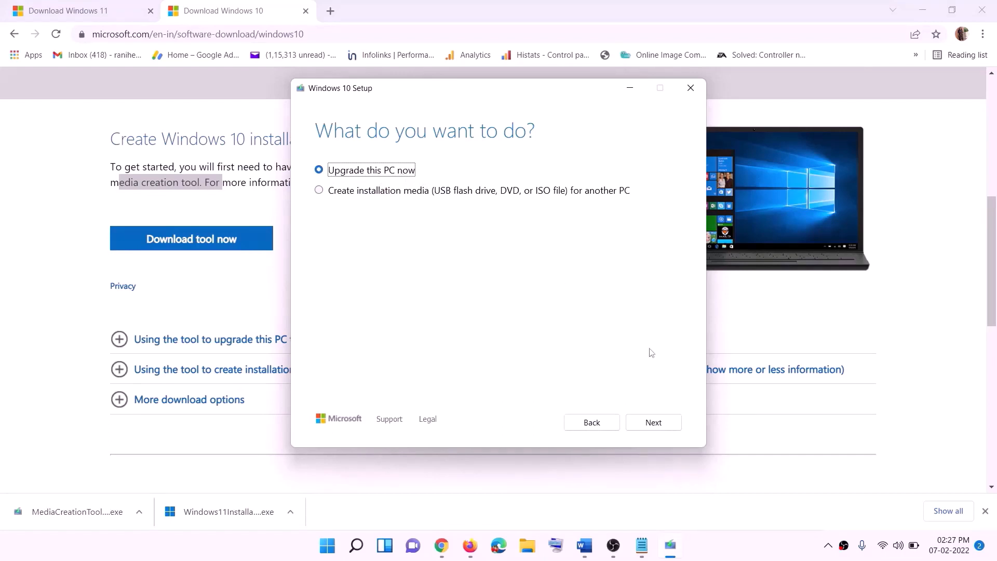
pyautogui.click(653, 423)
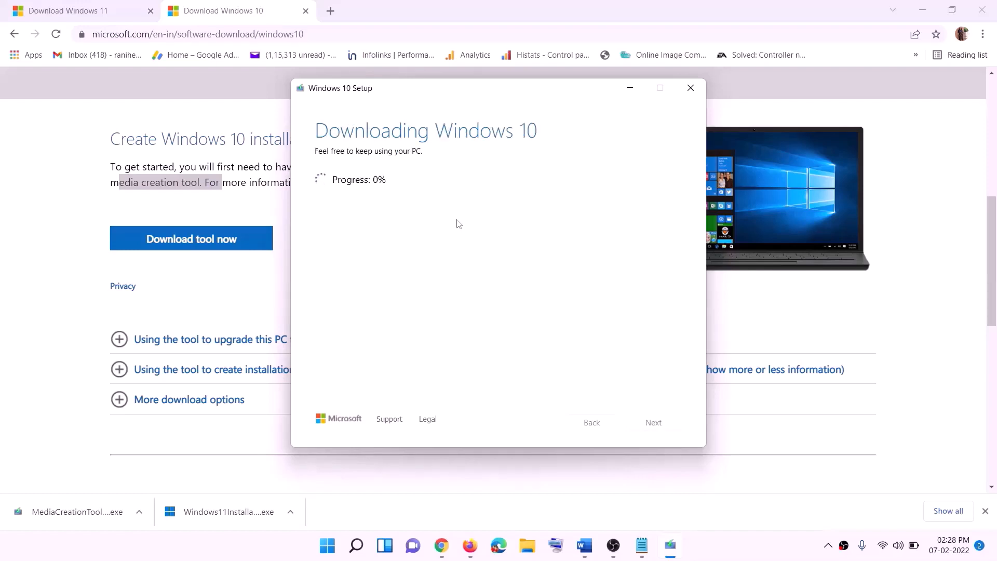
pyautogui.click(736, 555)
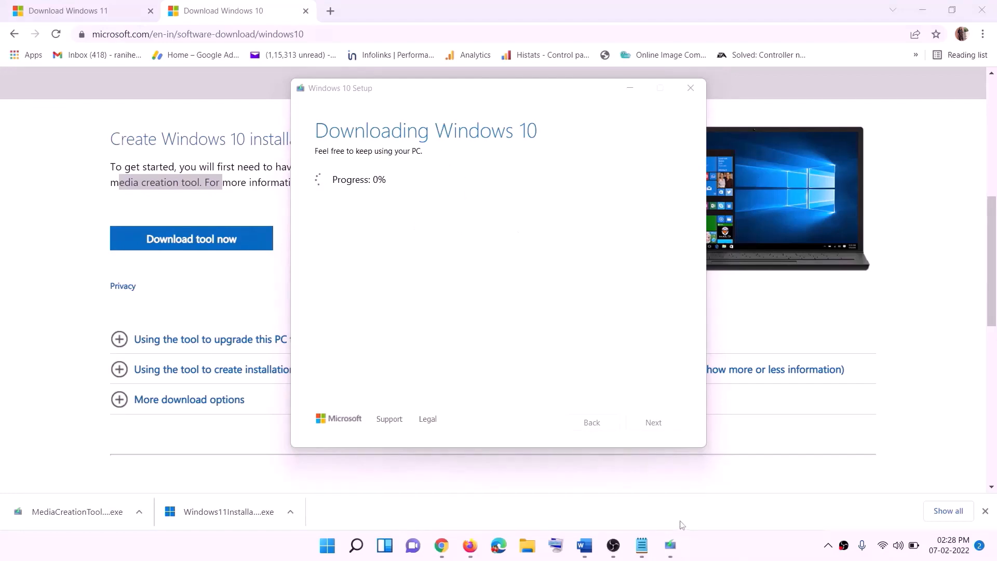
# - Maximize the Word tutorial to review the Ready to install screenshot, then return to the Download Windows 11 page
pyautogui.click(584, 545)
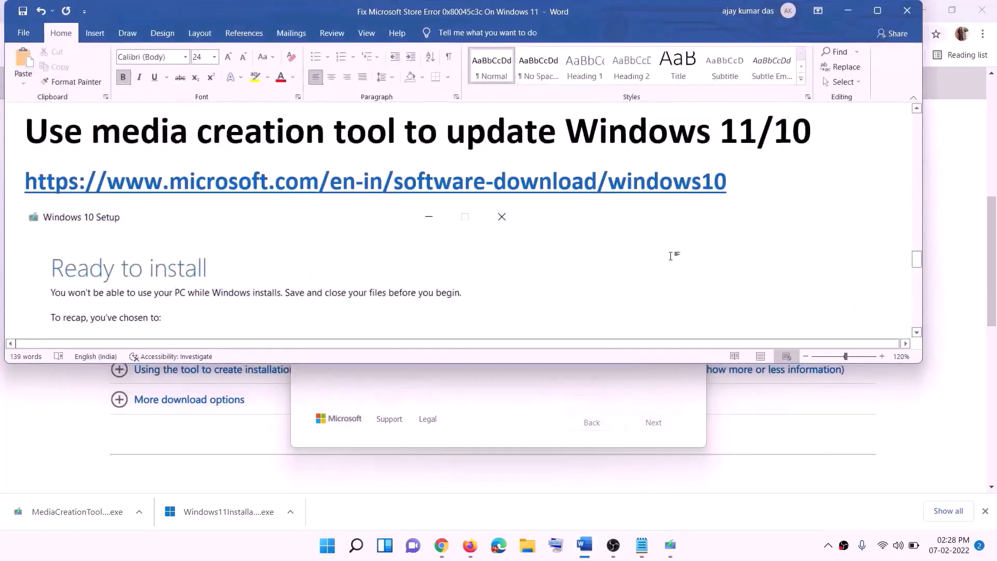
pyautogui.scroll(-1, 111, 252)
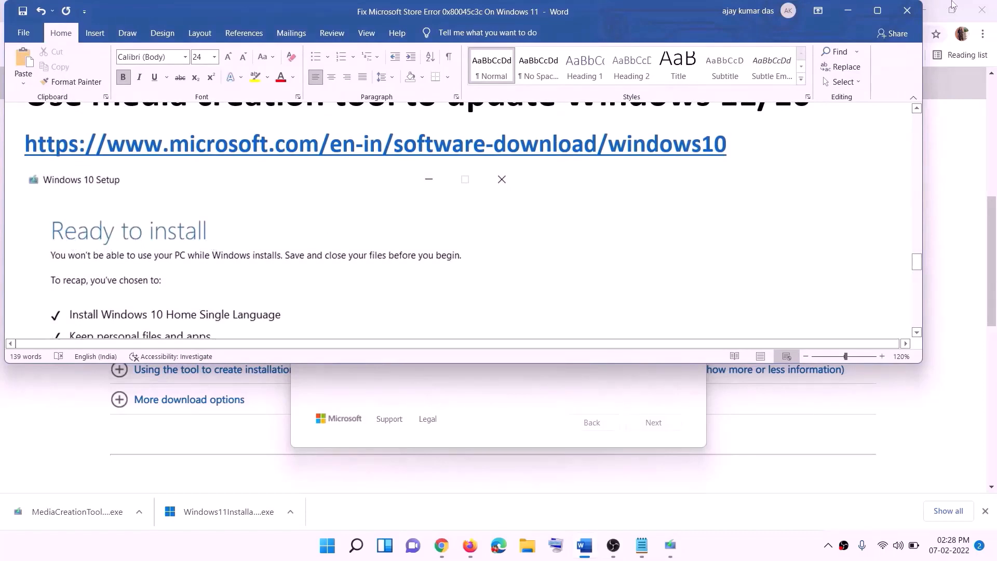
pyautogui.click(877, 10)
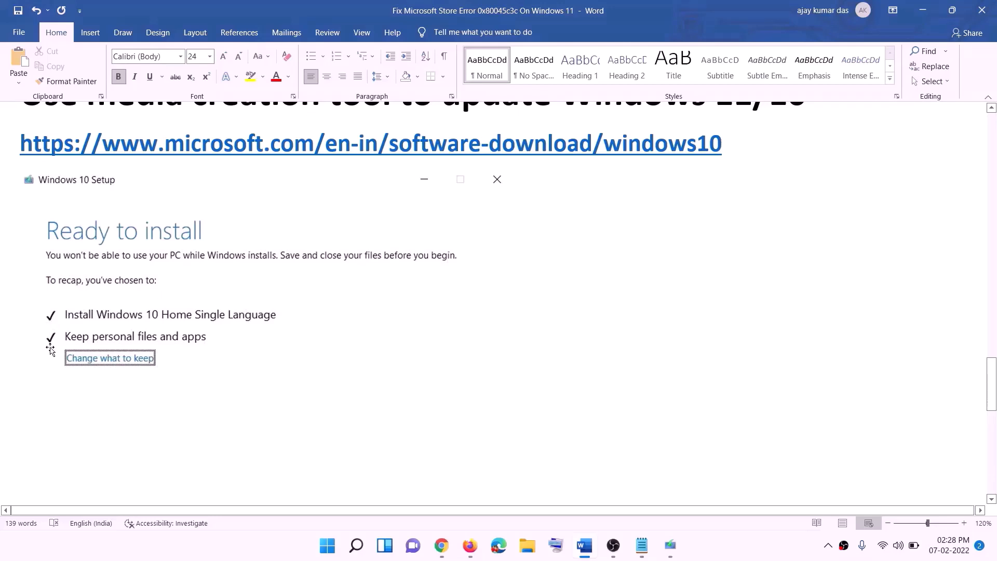
pyautogui.scroll(-1, 512, 362)
pyautogui.scroll(-3, 512, 362)
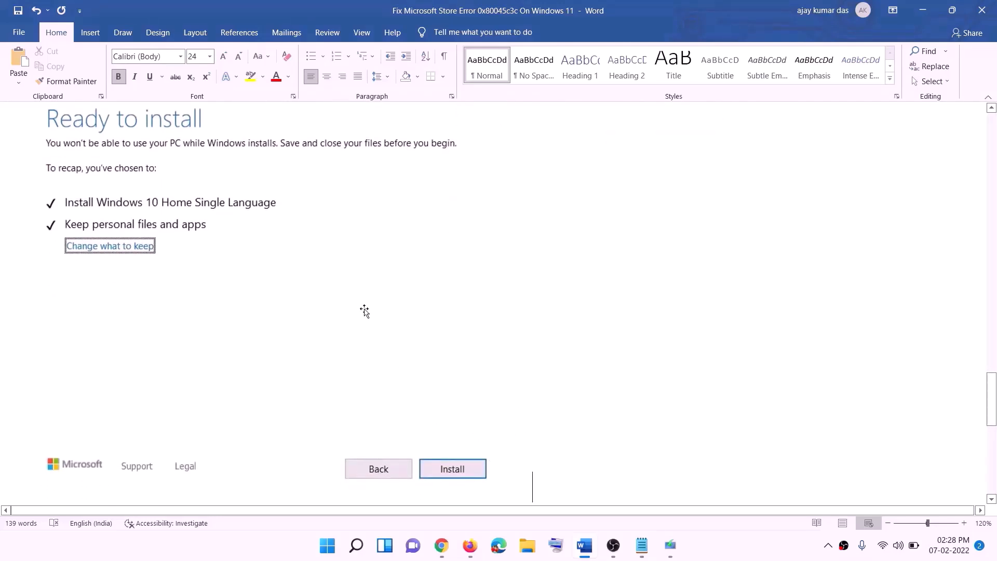
pyautogui.scroll(1, 407, 322)
pyautogui.scroll(1, 408, 322)
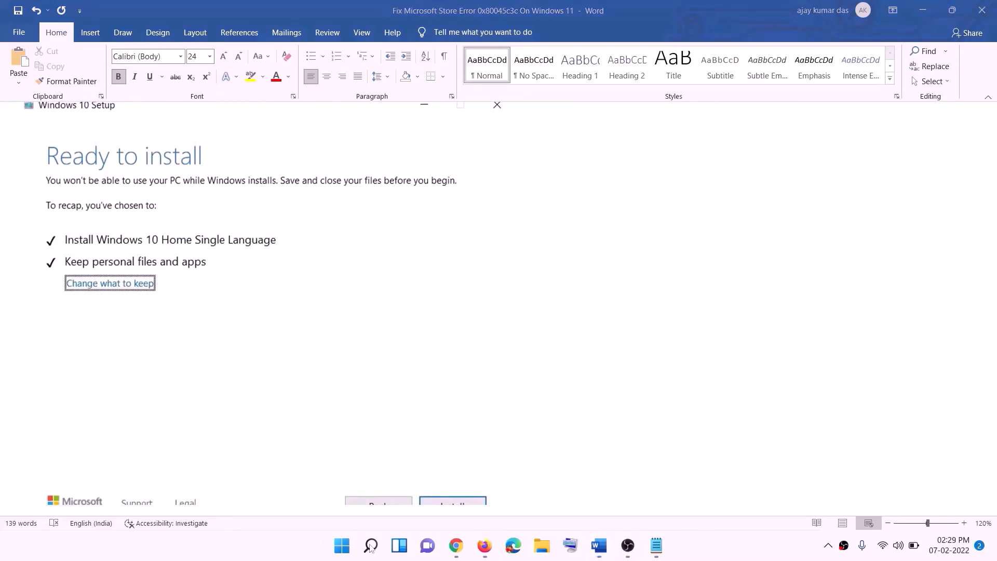
pyautogui.click(456, 547)
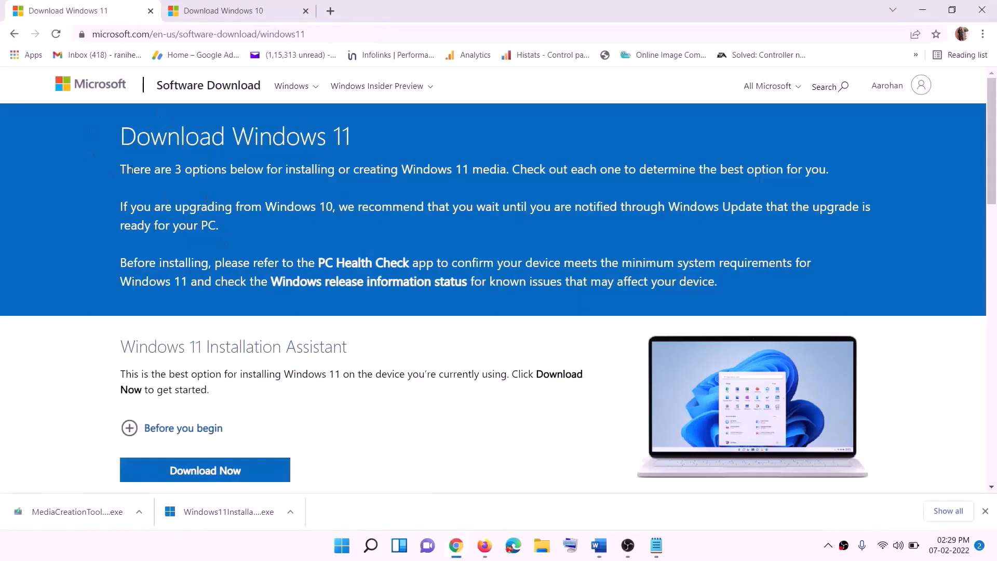
# - Download the Windows 11 Media Creation Tool and run it with administrator permission
pyautogui.scroll(-5, 321, 344)
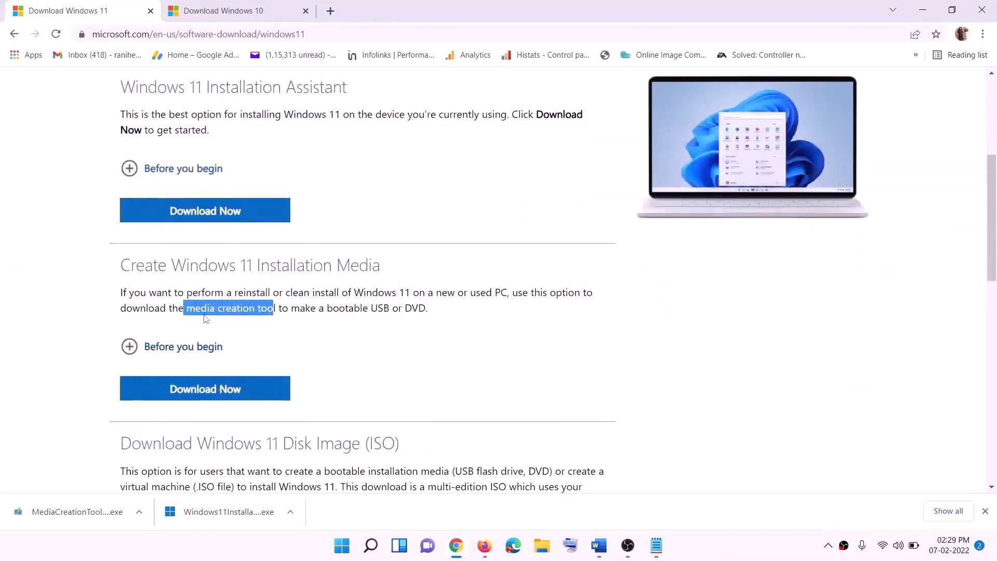
pyautogui.moveTo(190, 309); pyautogui.dragTo(288, 309)
pyautogui.click(198, 393)
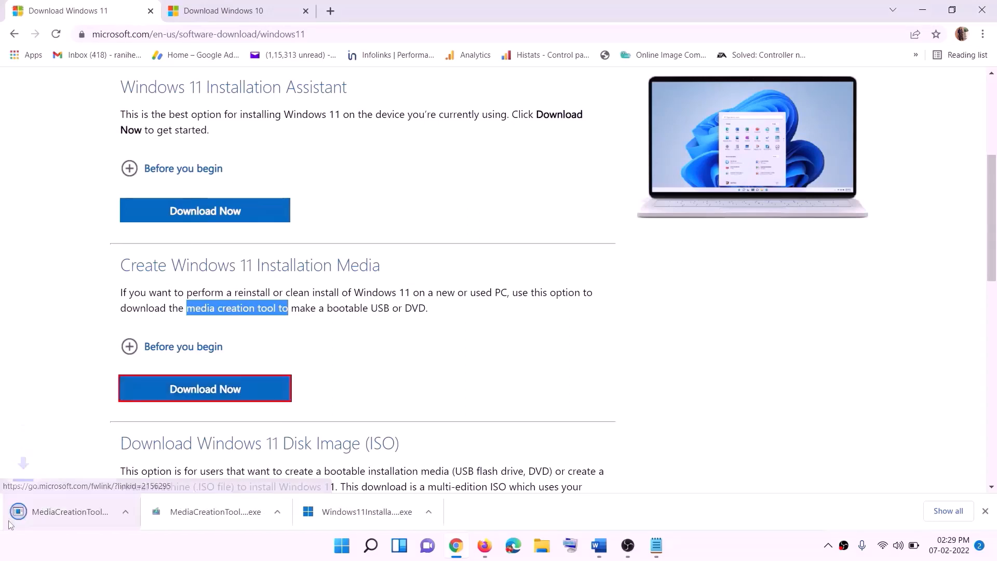
pyautogui.click(69, 517)
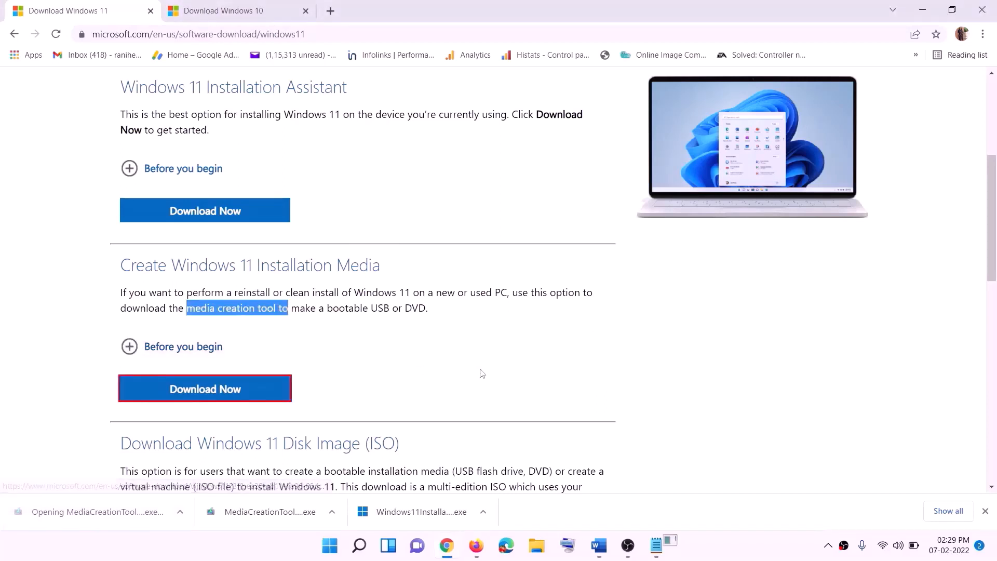
pyautogui.click(433, 378)
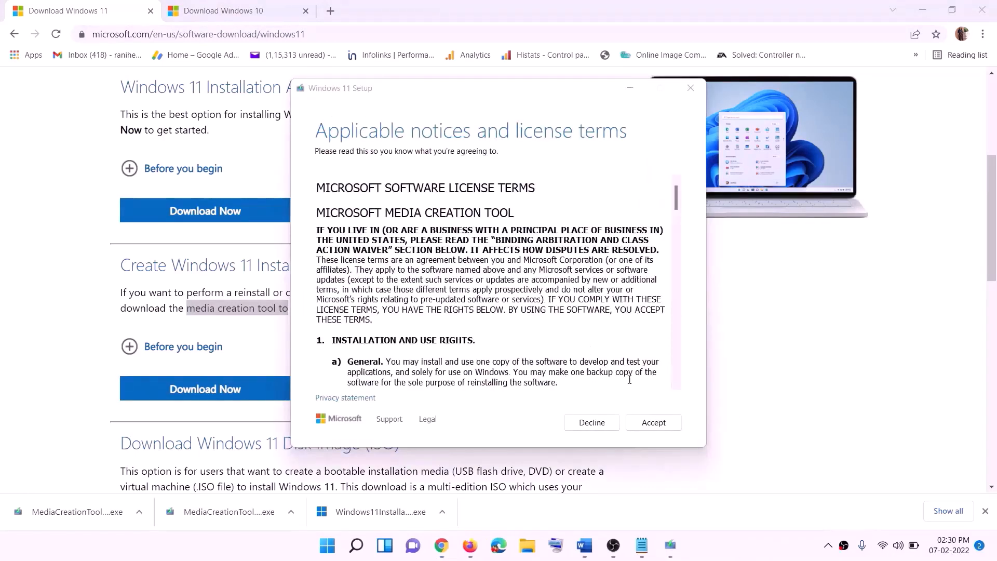
# - Accept the terms, keep the recommended edition, and save an ISO named Windows to the Desktop
pyautogui.click(643, 422)
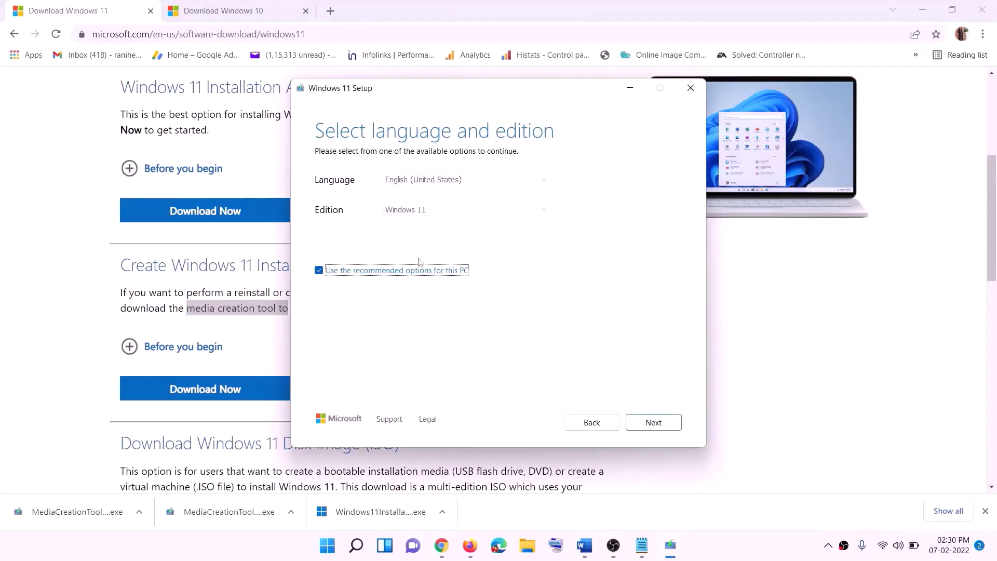
pyautogui.click(645, 423)
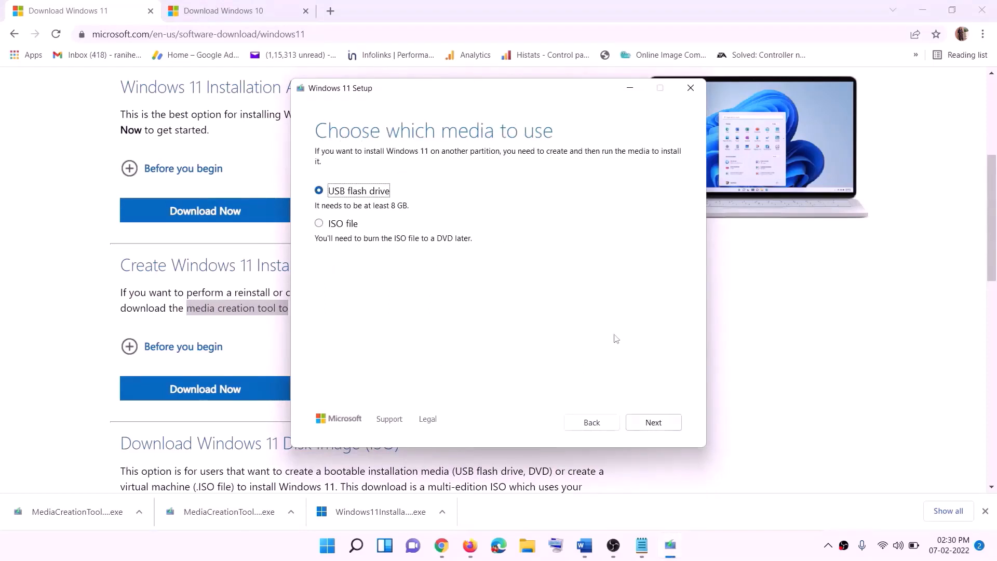
pyautogui.click(365, 224)
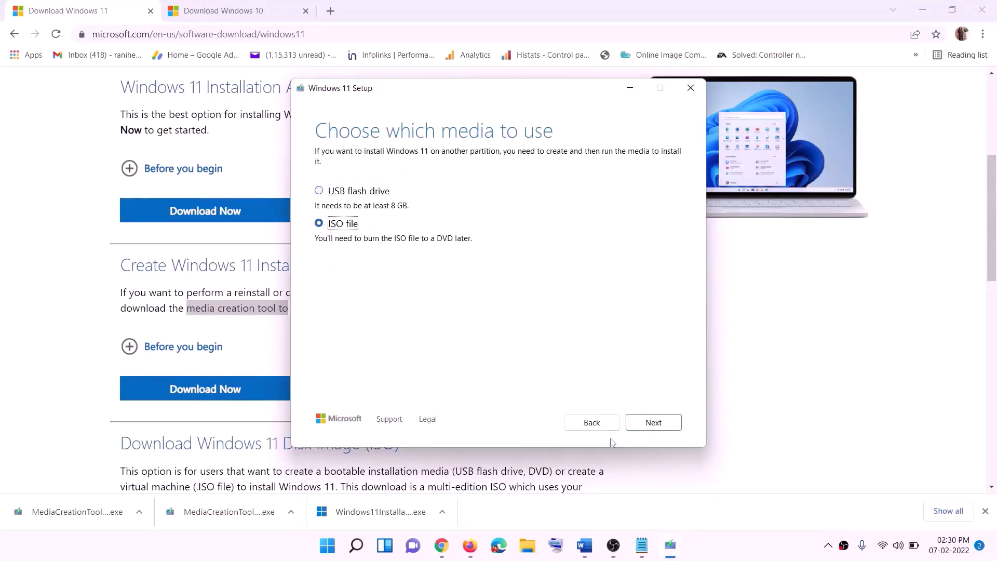
pyautogui.click(653, 422)
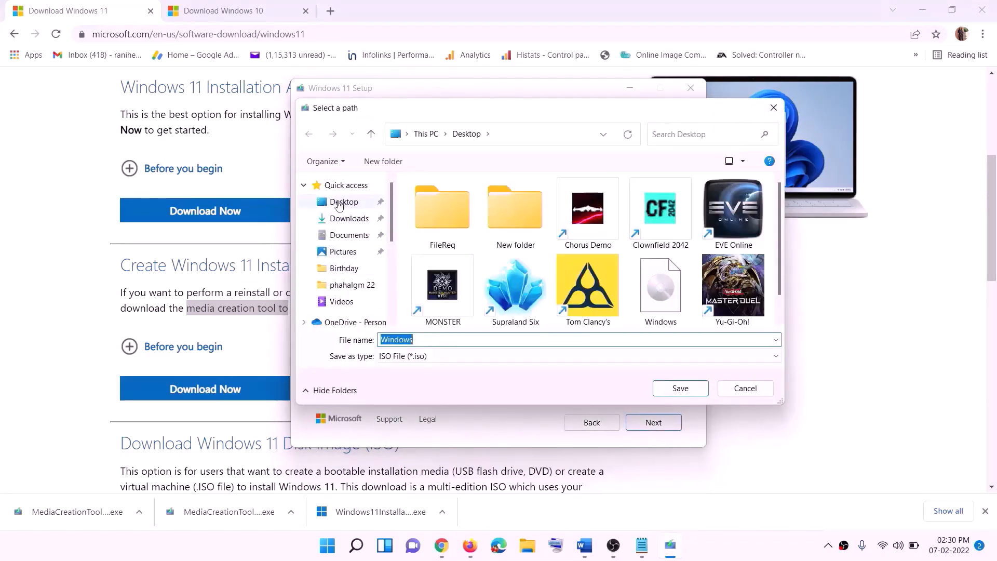
pyautogui.click(341, 203)
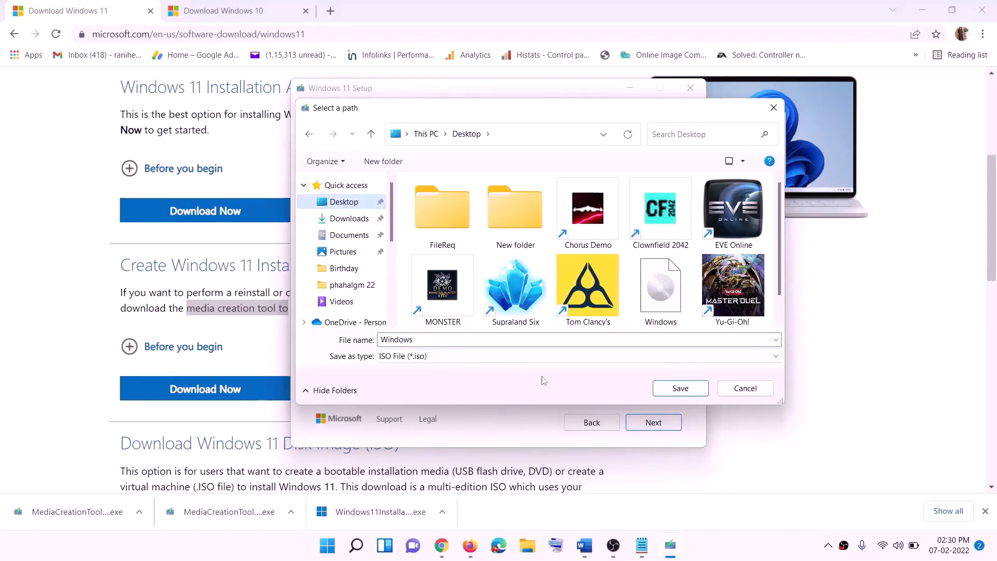
pyautogui.click(680, 388)
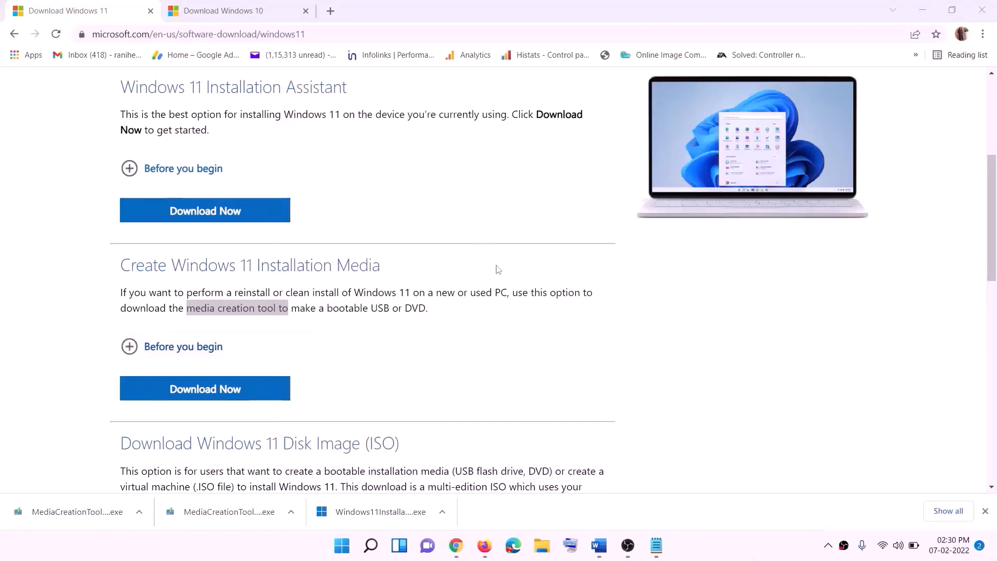
pyautogui.press('super+d')
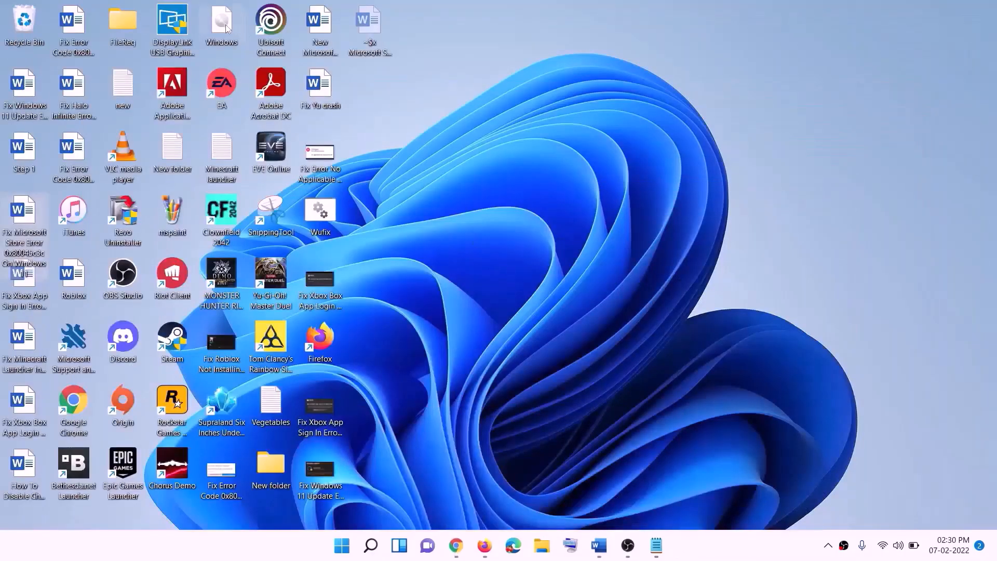
# - Mount the Windows ISO from the desktop, run its setup as administrator, and proceed past the first screen
pyautogui.moveTo(226, 27); pyautogui.dragTo(399, 335)
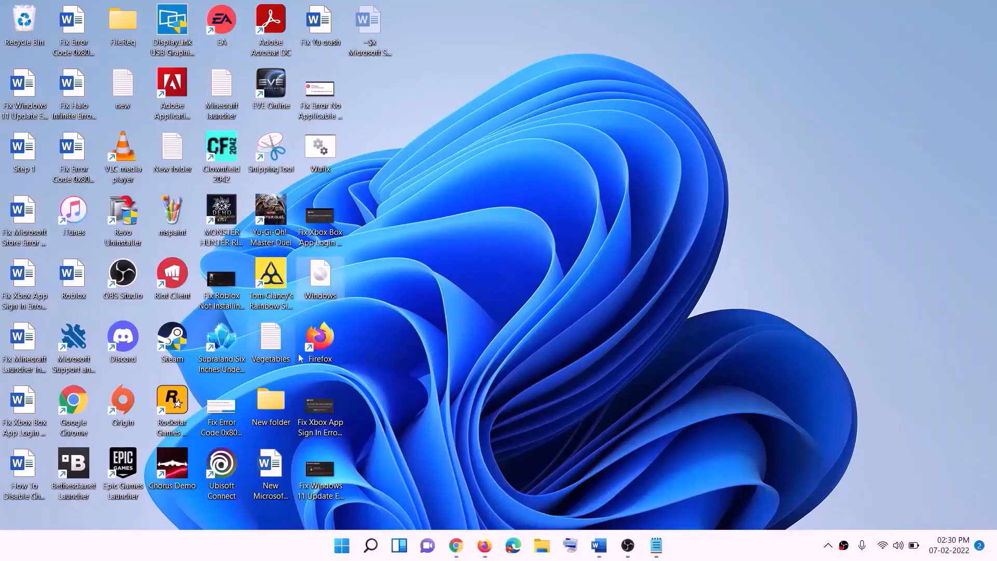
pyautogui.doubleClick(323, 283)
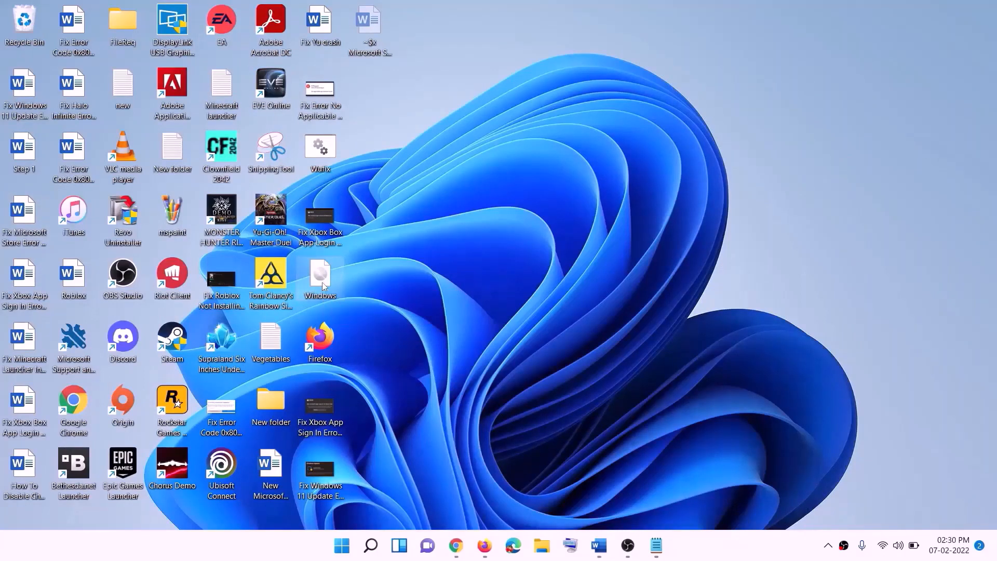
pyautogui.click(317, 363)
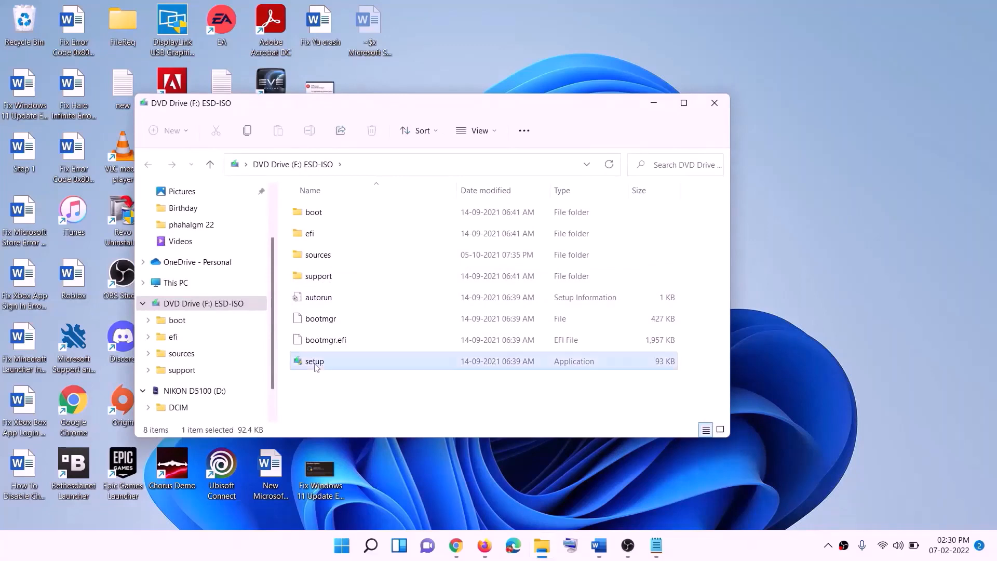
pyautogui.doubleClick(340, 362)
pyautogui.click(456, 404)
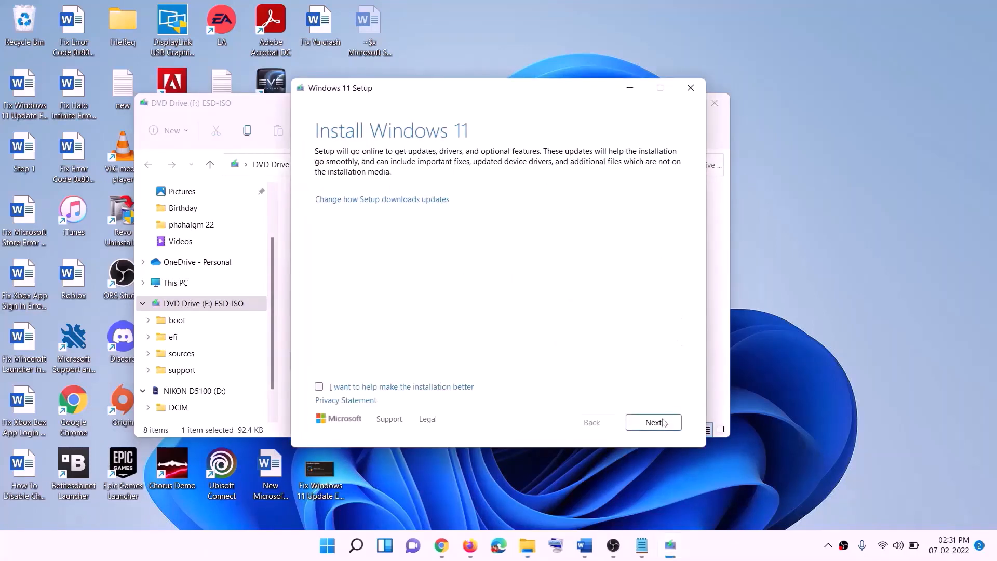
pyautogui.click(664, 422)
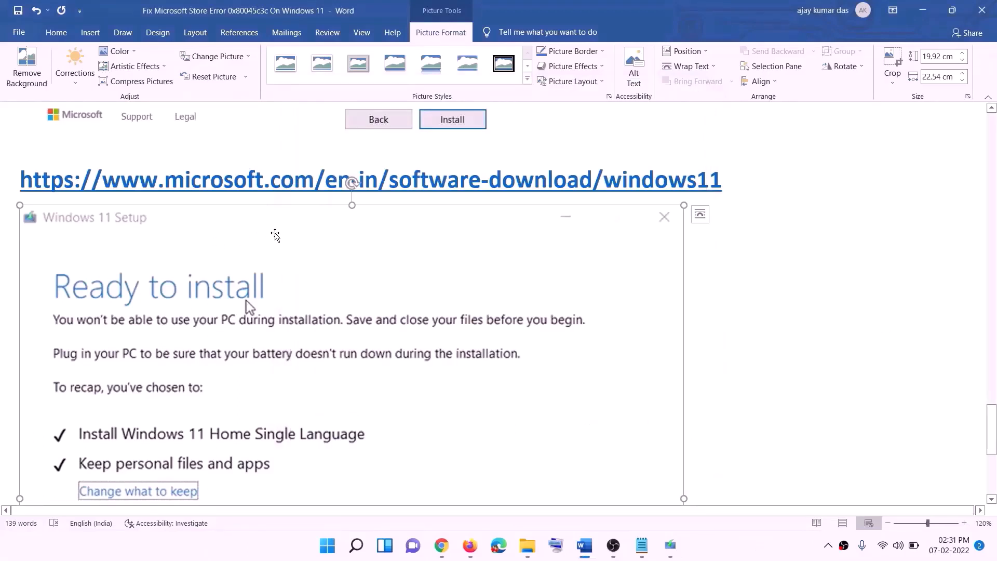
pyautogui.scroll(-1, 231, 258)
pyautogui.scroll(-3, 230, 258)
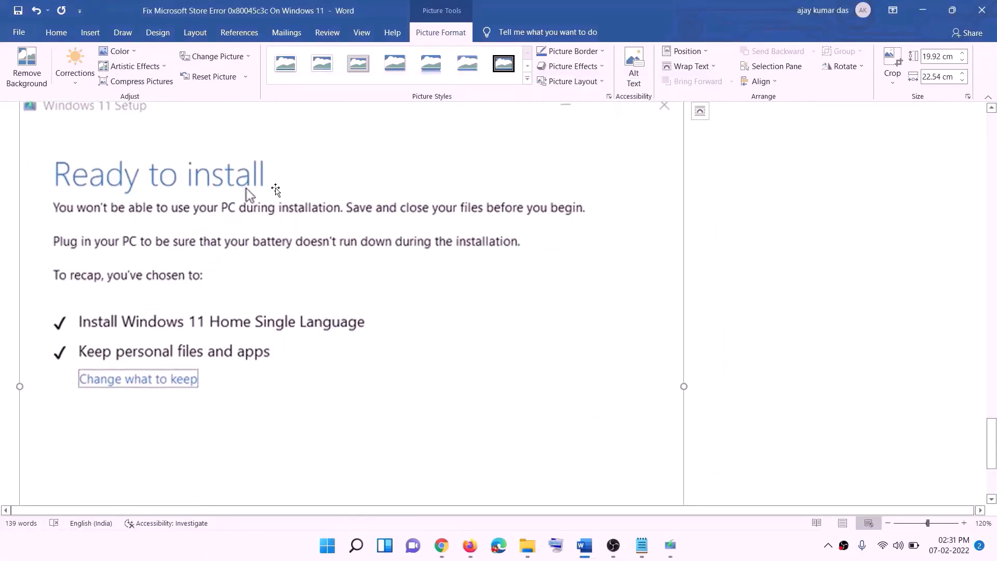
pyautogui.scroll(-1, 264, 219)
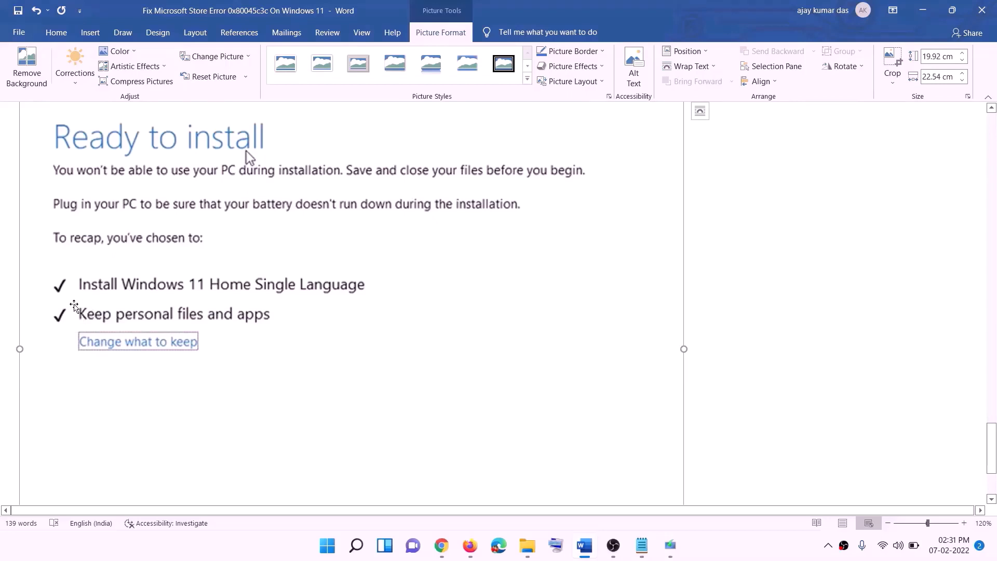
pyautogui.scroll(-3, 289, 325)
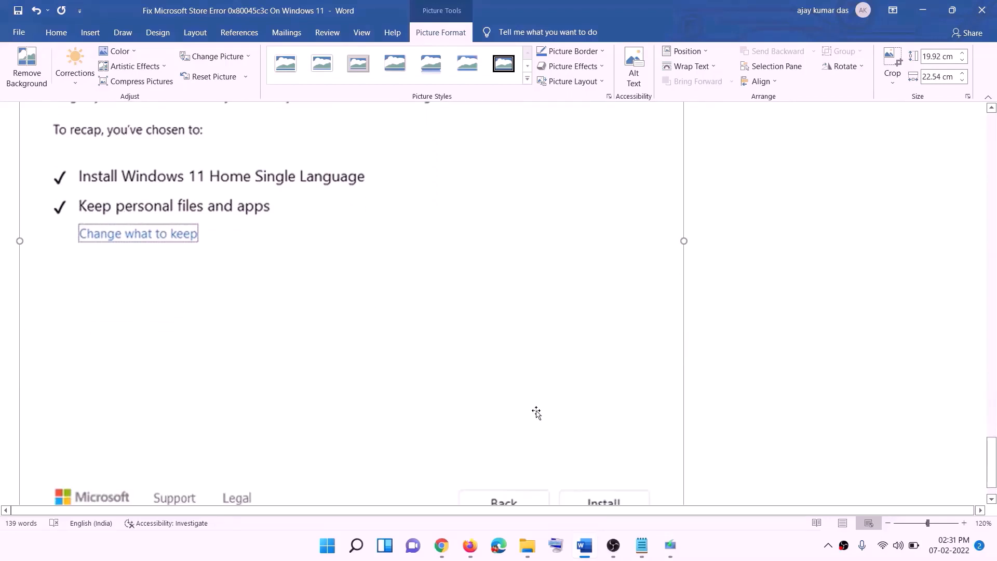
pyautogui.scroll(7, 530, 387)
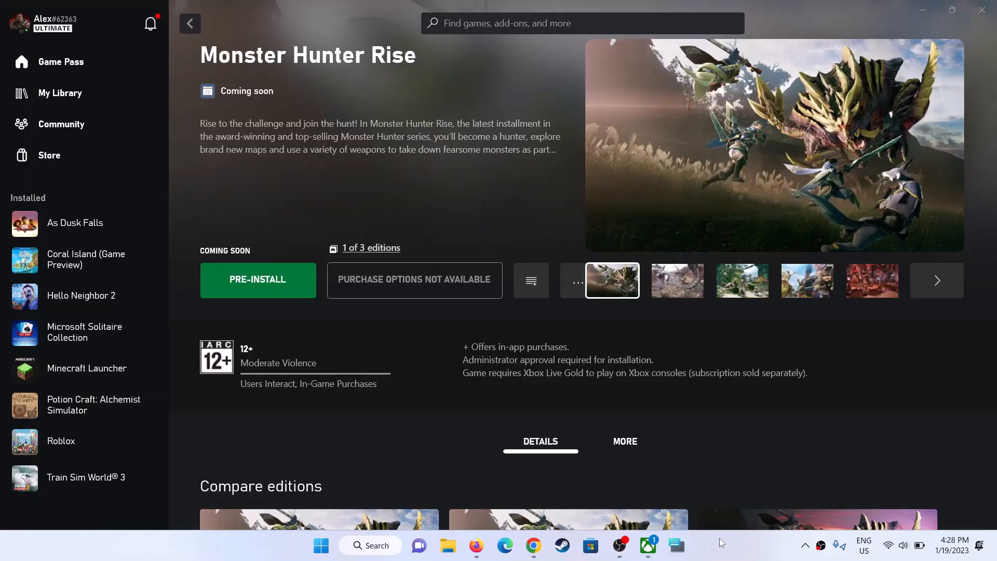
# - Pre-install Monster Hunter Rise and confirm installing it to C:\XboxGames
pyautogui.click(285, 279)
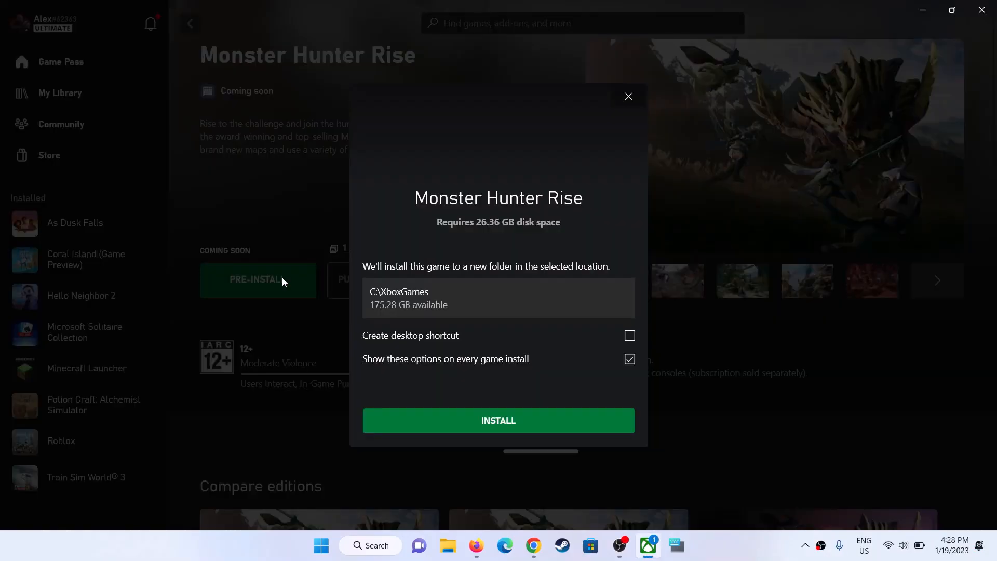
pyautogui.click(484, 419)
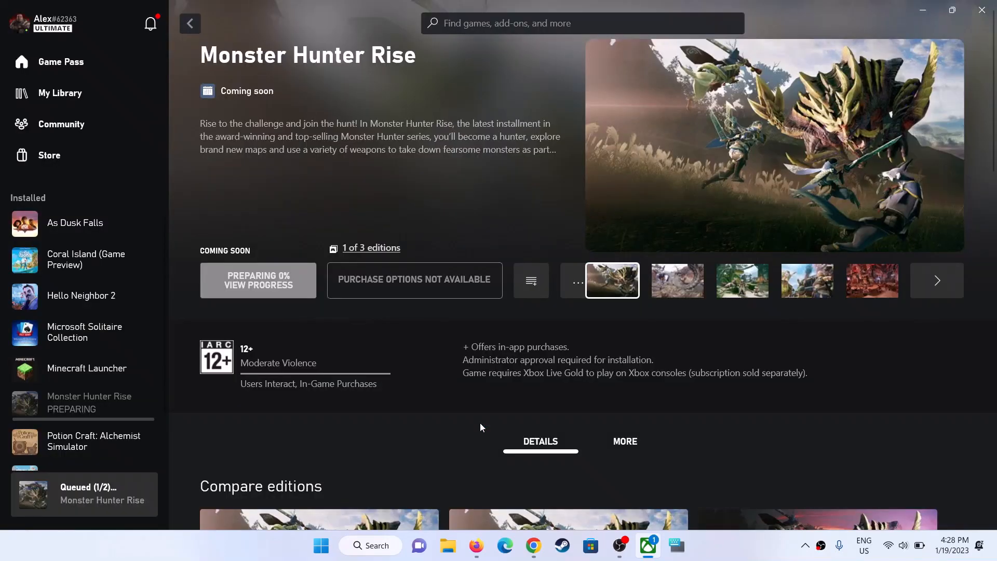